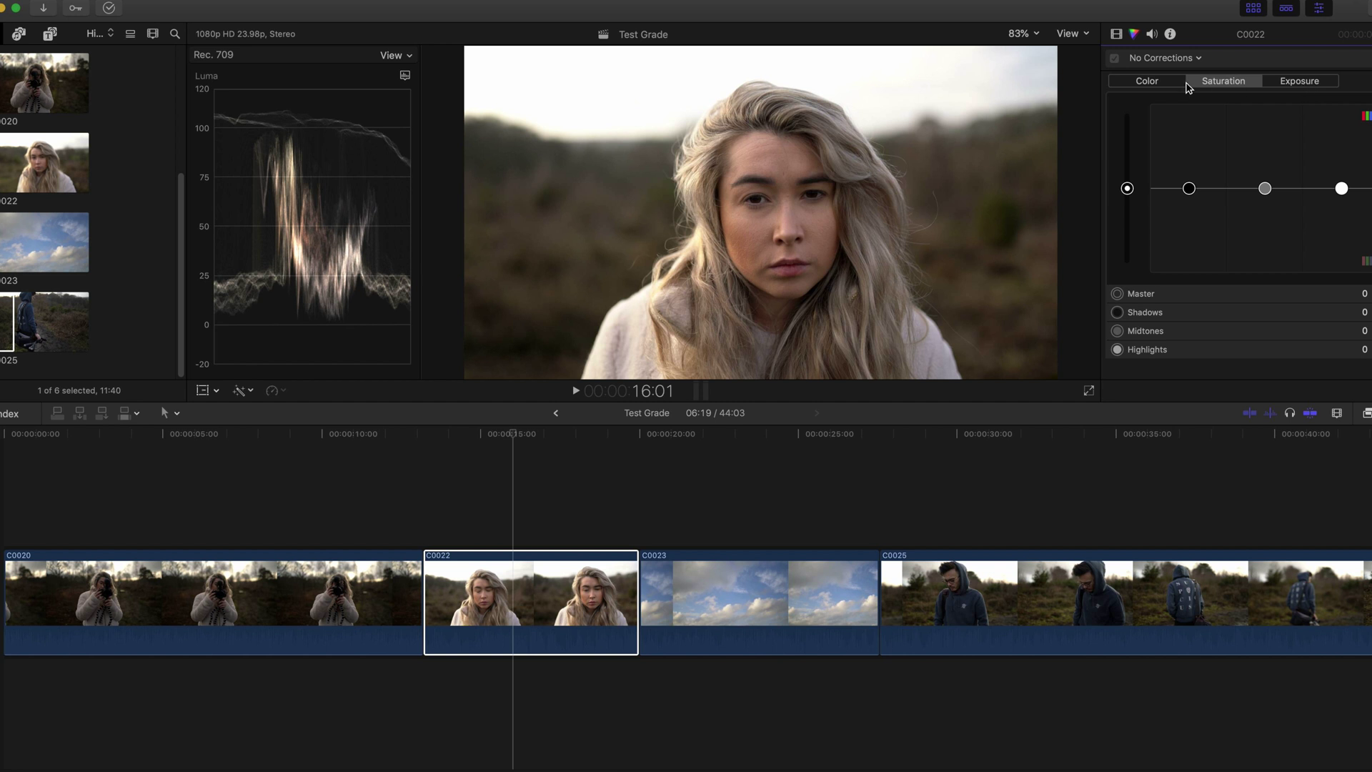
Step: Add a Color Curves correction to clip C0022 from the No Corrections pop-up
{"action": "left_click", "coordinate": [1320, 82]}
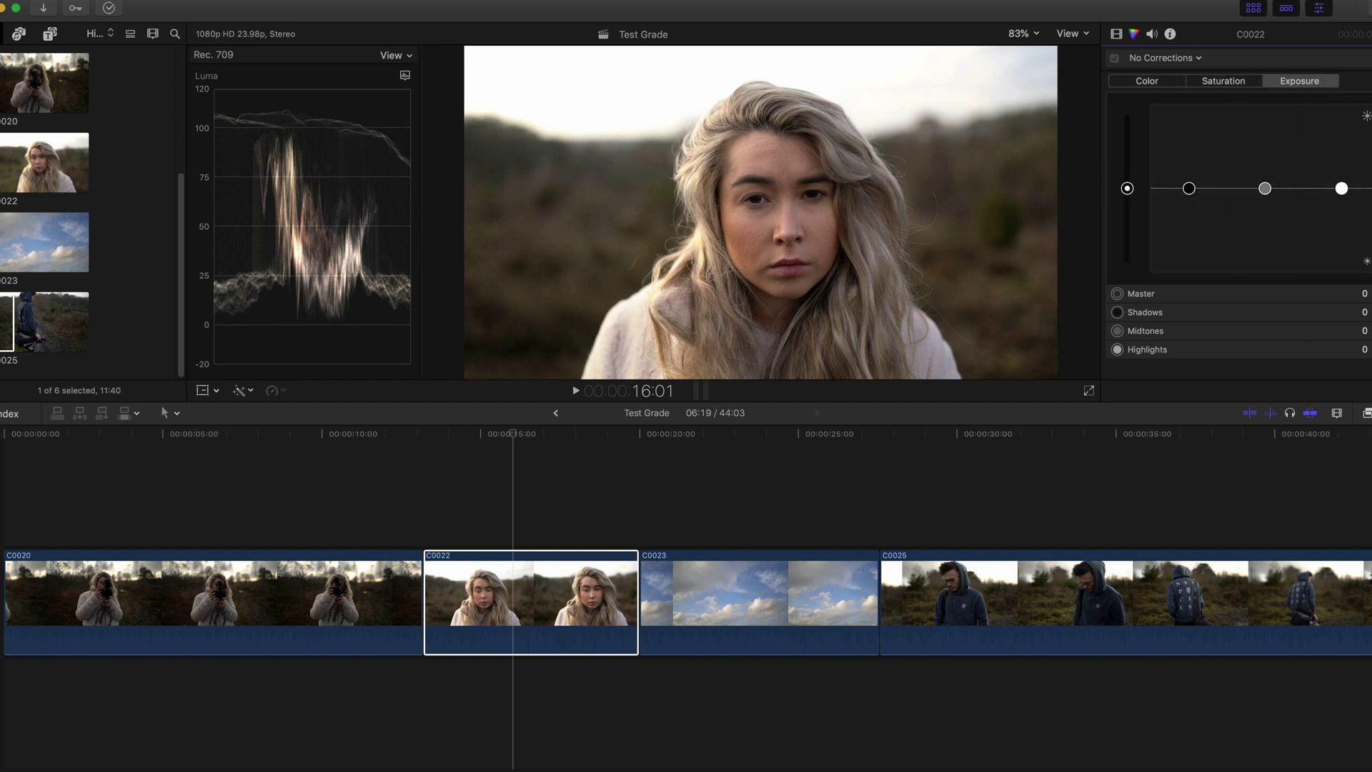
{"action": "left_click", "coordinate": [1199, 58]}
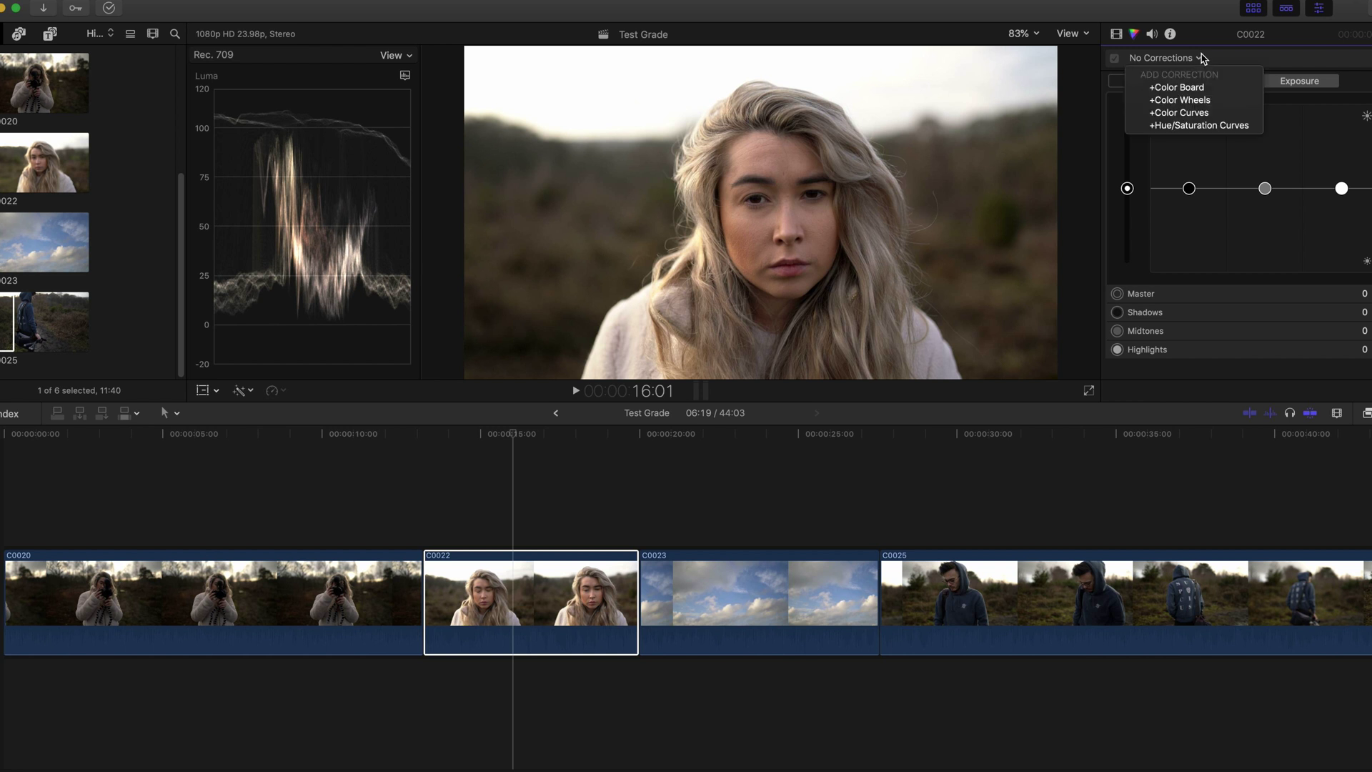
{"action": "left_click", "coordinate": [1213, 114]}
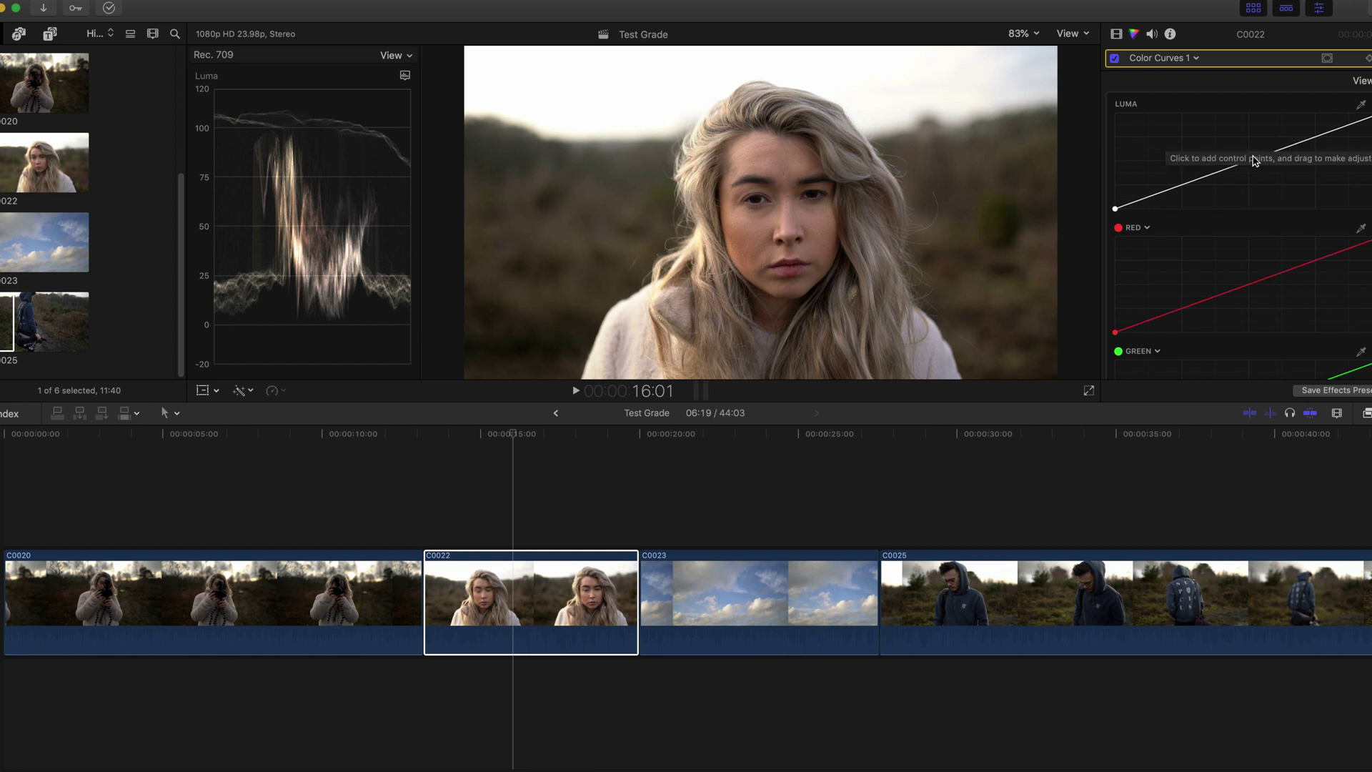
Step: Add luma curve points to form an S-curve, lifting the black point and lowering the white point
{"action": "left_click", "coordinate": [1182, 184]}
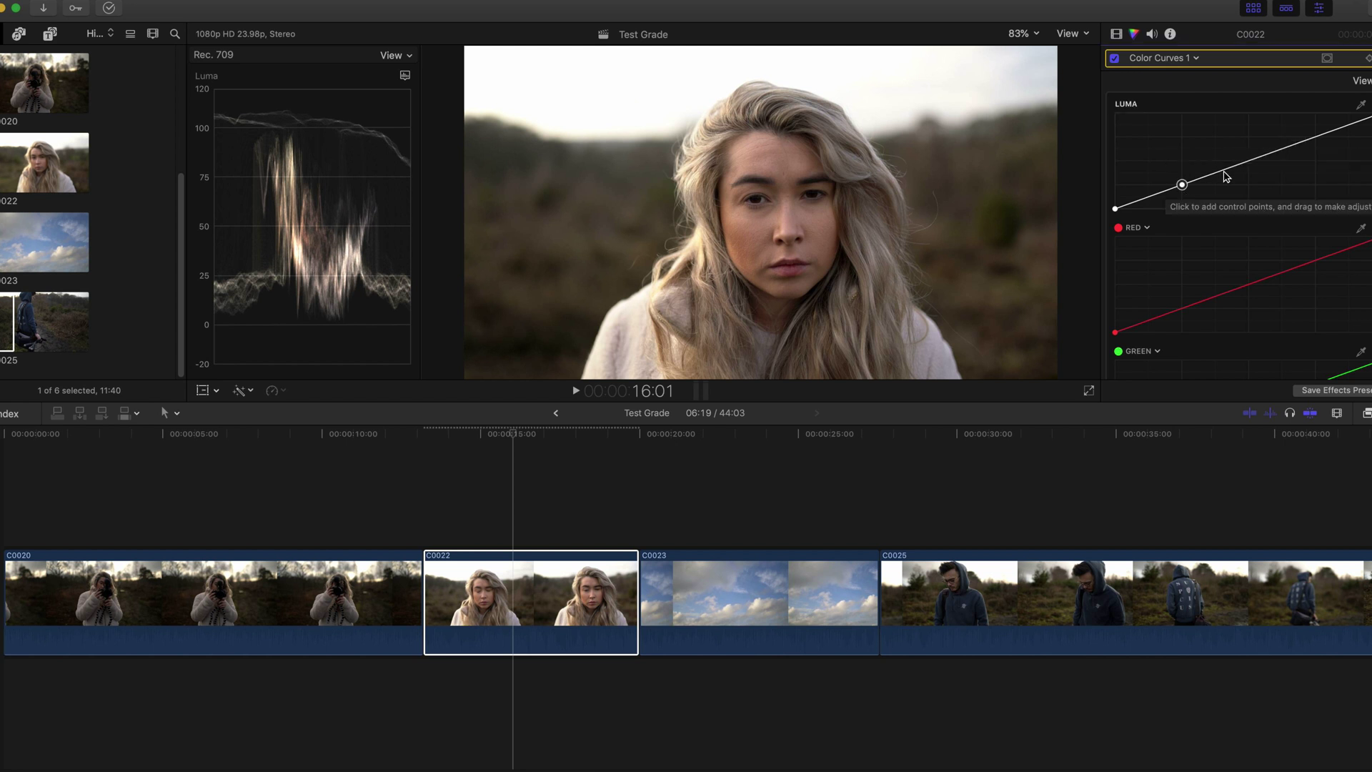
{"action": "left_click", "coordinate": [1248, 161]}
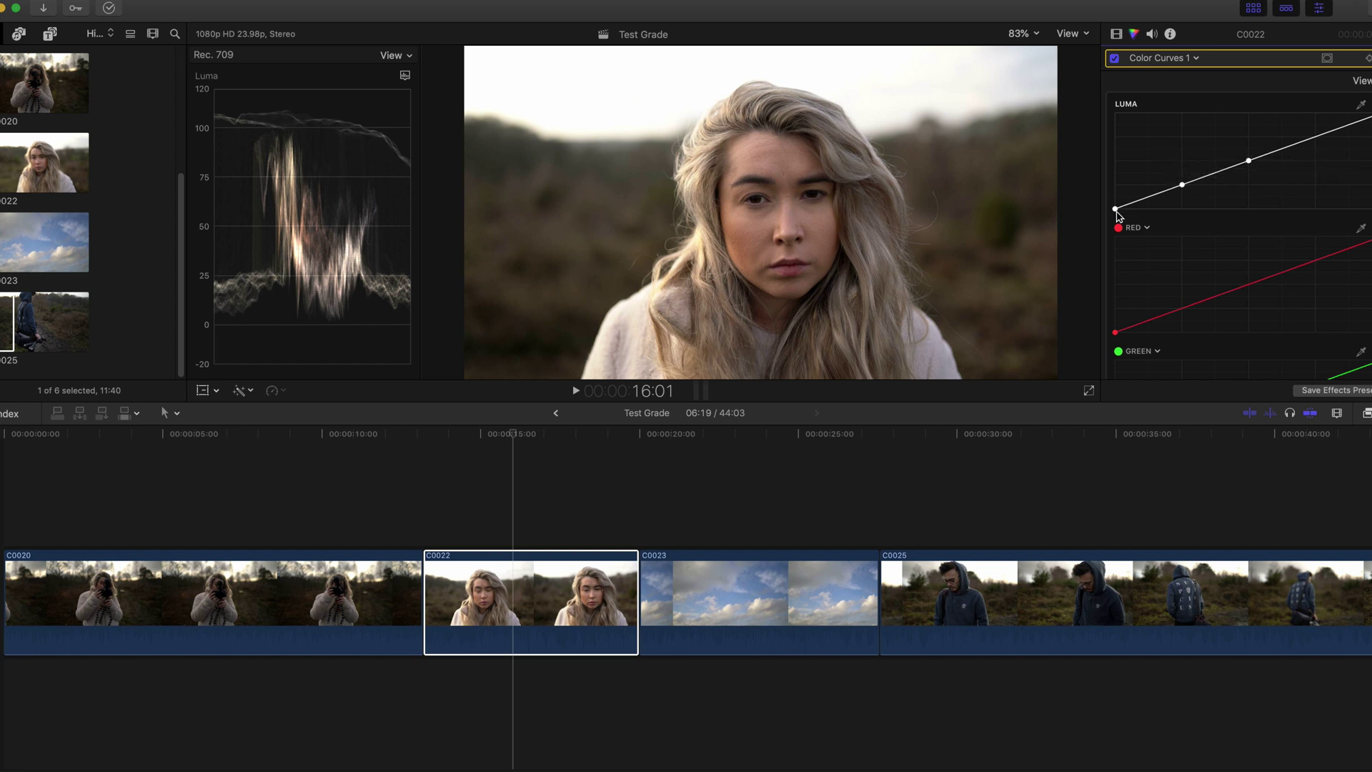
{"action": "mouse_move", "coordinate": [1182, 185]}
{"action": "left_mouse_down"}
{"action": "mouse_move", "coordinate": [1183, 197]}
{"action": "mouse_move", "coordinate": [1250, 150]}
{"action": "mouse_move", "coordinate": [1252, 163]}
{"action": "mouse_move", "coordinate": [1184, 190]}
{"action": "left_mouse_up"}
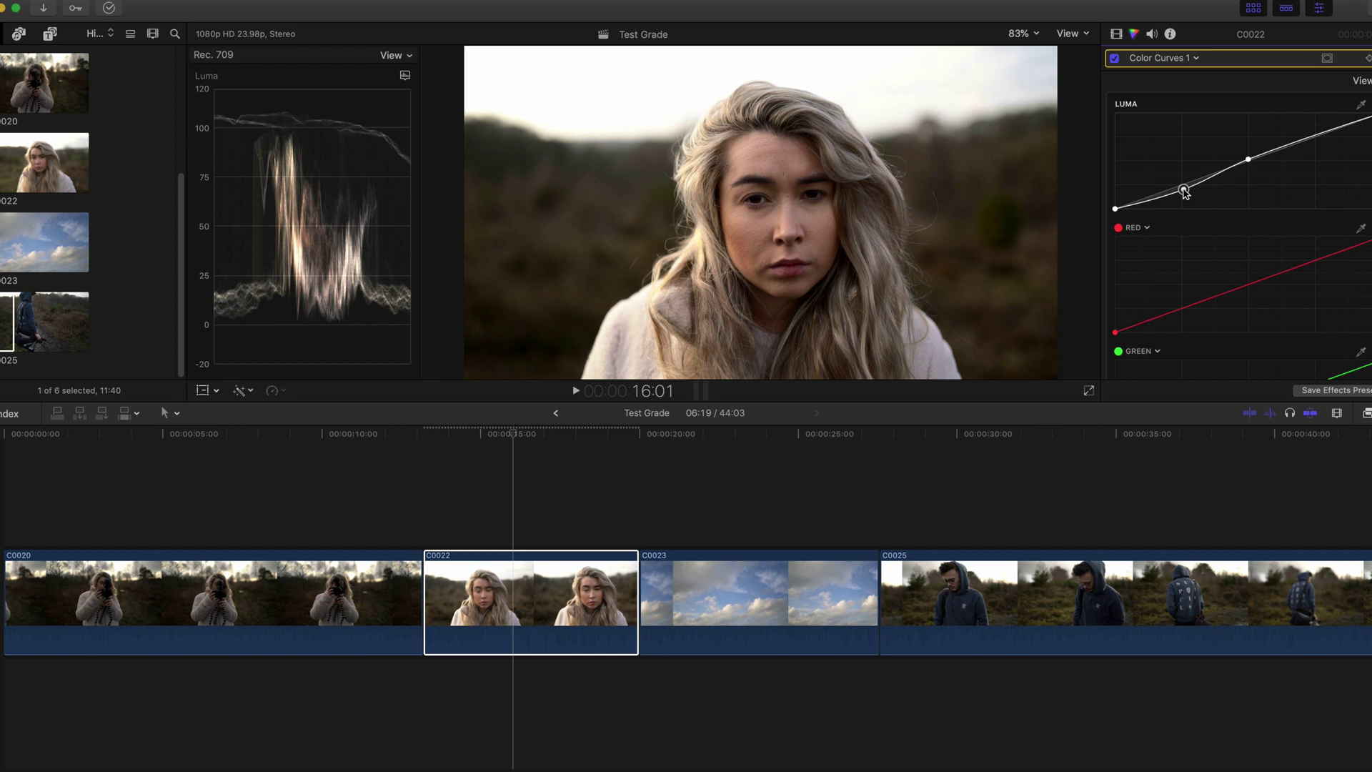
{"action": "left_click_drag", "start_coordinate": [1115, 210], "coordinate": [1115, 203]}
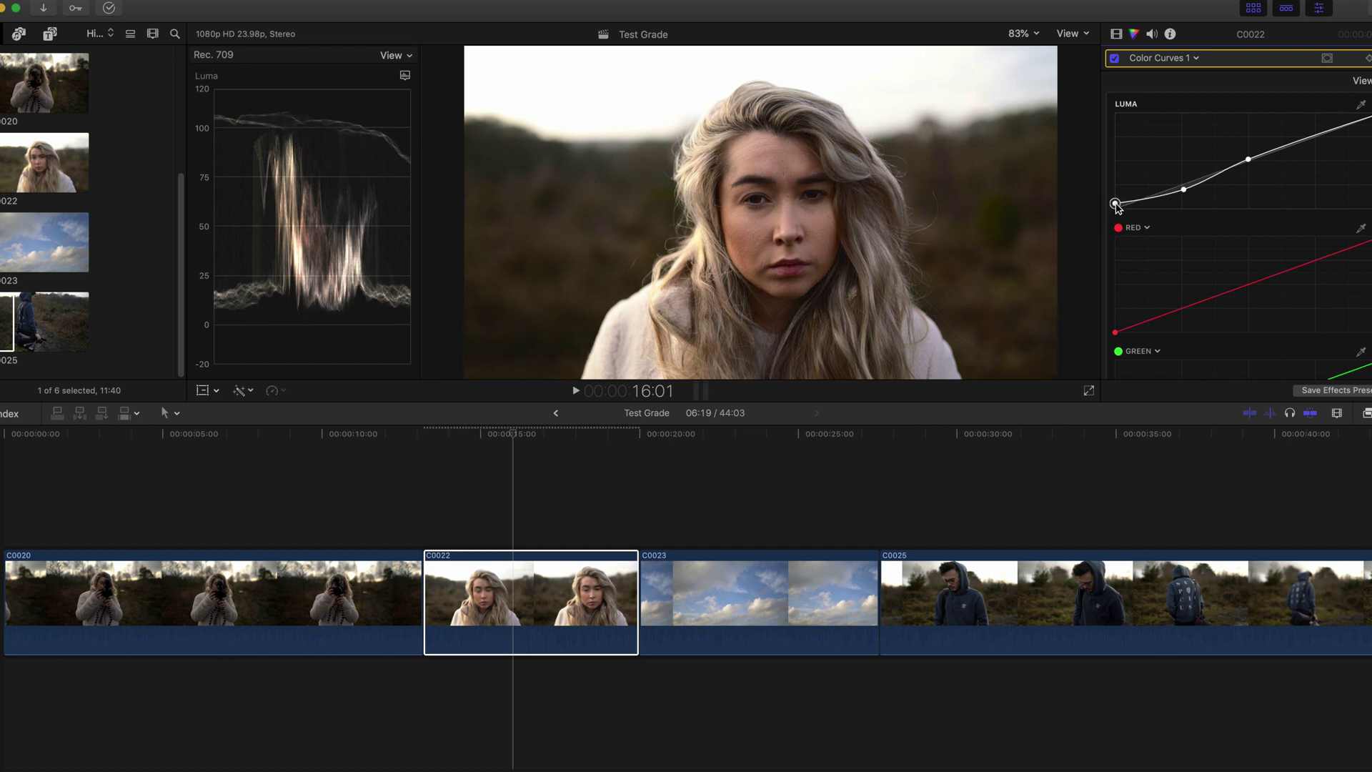
{"action": "left_click", "coordinate": [1316, 133]}
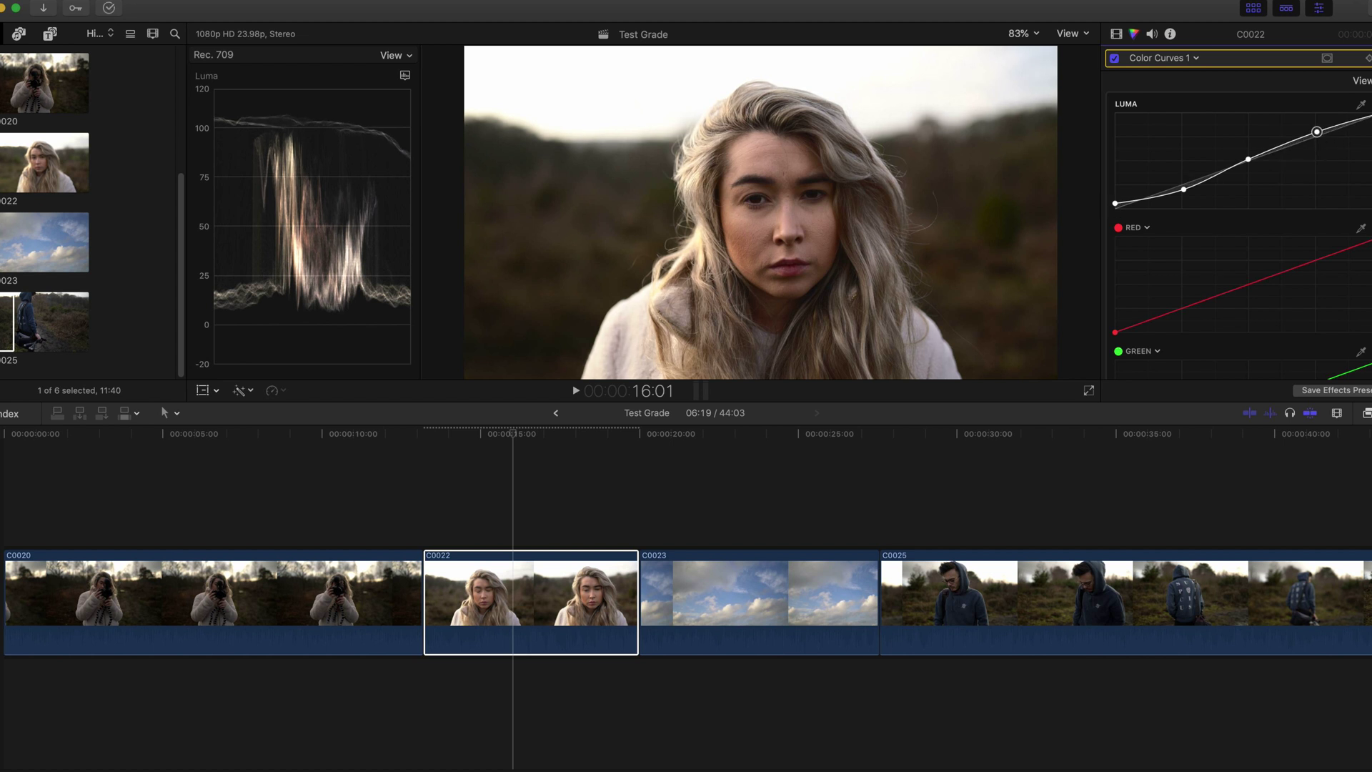
{"action": "left_click_drag", "start_coordinate": [1371, 116], "coordinate": [1371, 118]}
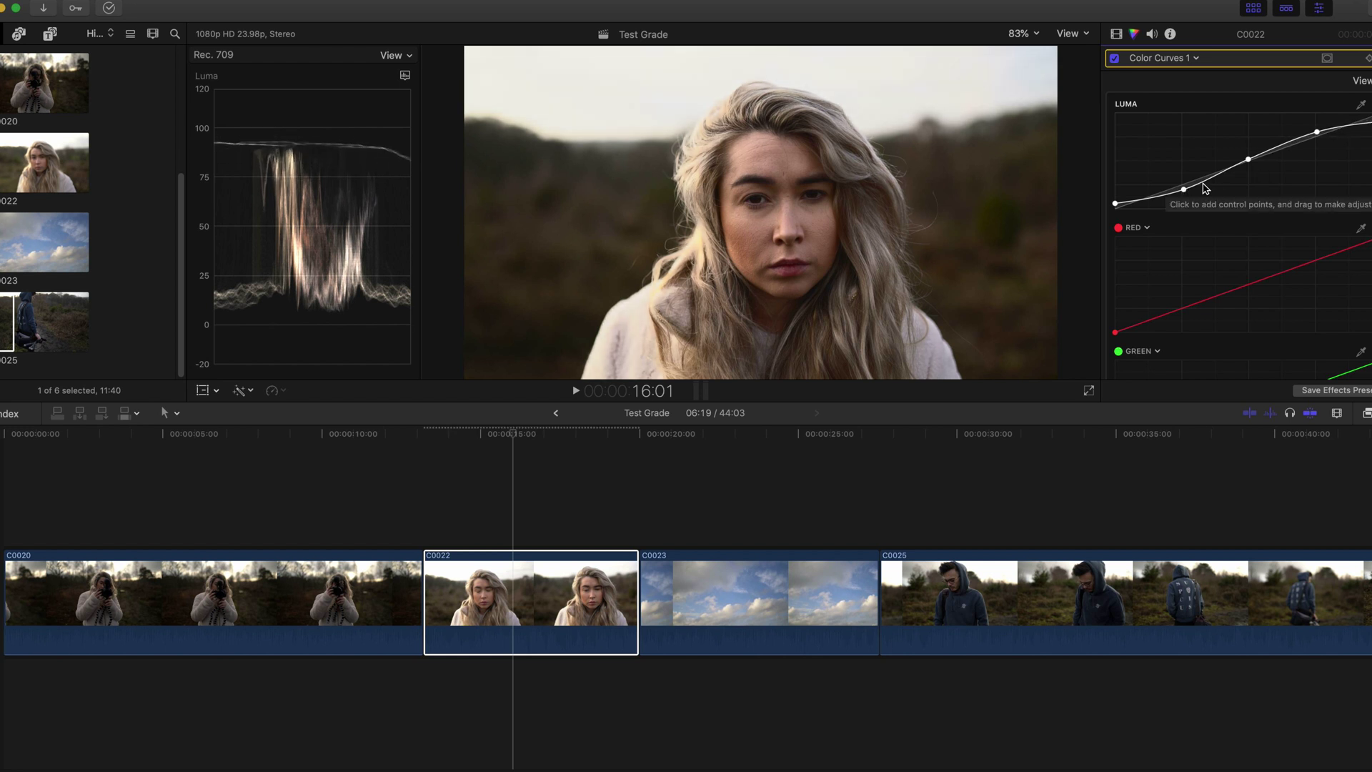
Step: Compare the clip with Color Curves on and off, then raise the shadow point slightly
{"action": "left_click", "coordinate": [1114, 59]}
{"action": "left_click", "coordinate": [1114, 58]}
{"action": "left_click", "coordinate": [1114, 59]}
{"action": "left_click", "coordinate": [1114, 59]}
{"action": "left_click", "coordinate": [1115, 59]}
{"action": "left_click", "coordinate": [1115, 60]}
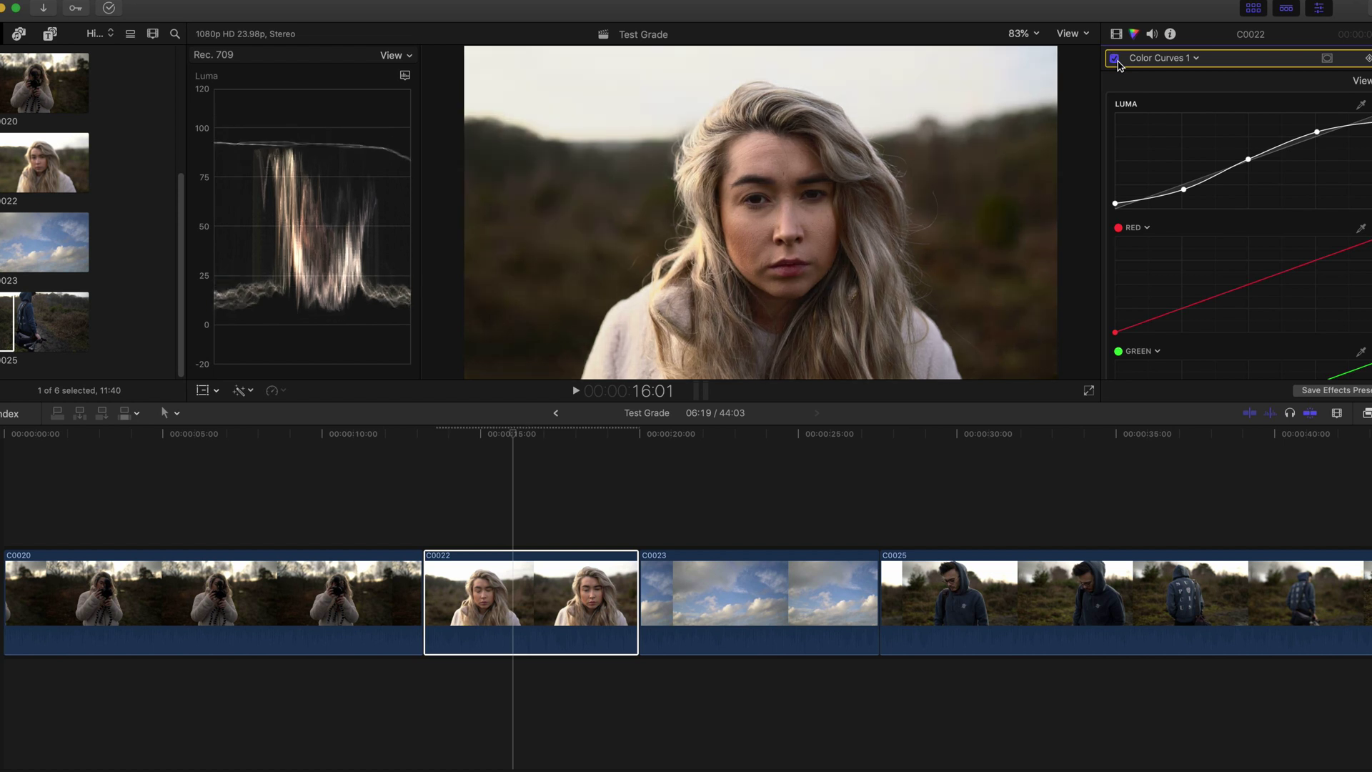
{"action": "left_click", "coordinate": [1115, 59]}
{"action": "left_click", "coordinate": [1114, 59]}
{"action": "left_click_drag", "start_coordinate": [1184, 193], "coordinate": [1185, 190]}
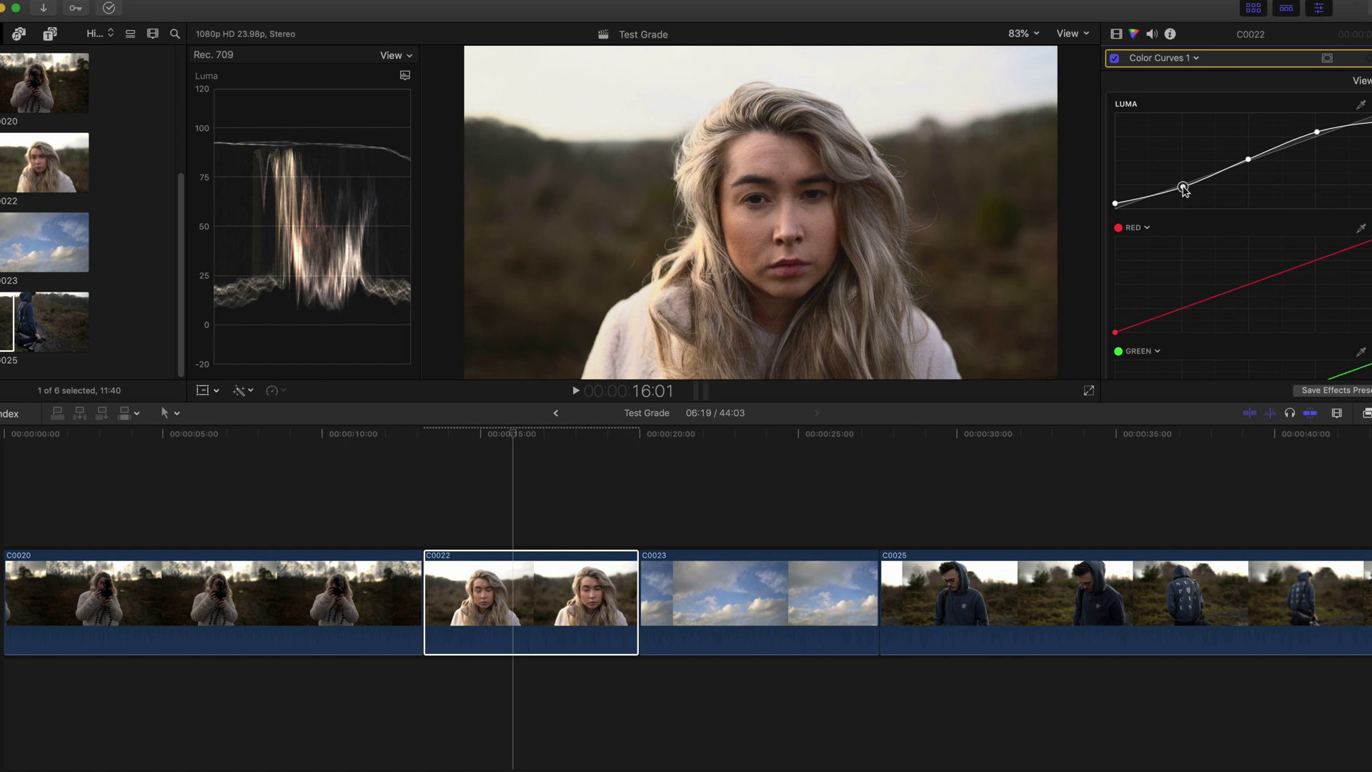
{"action": "left_click", "coordinate": [1195, 58]}
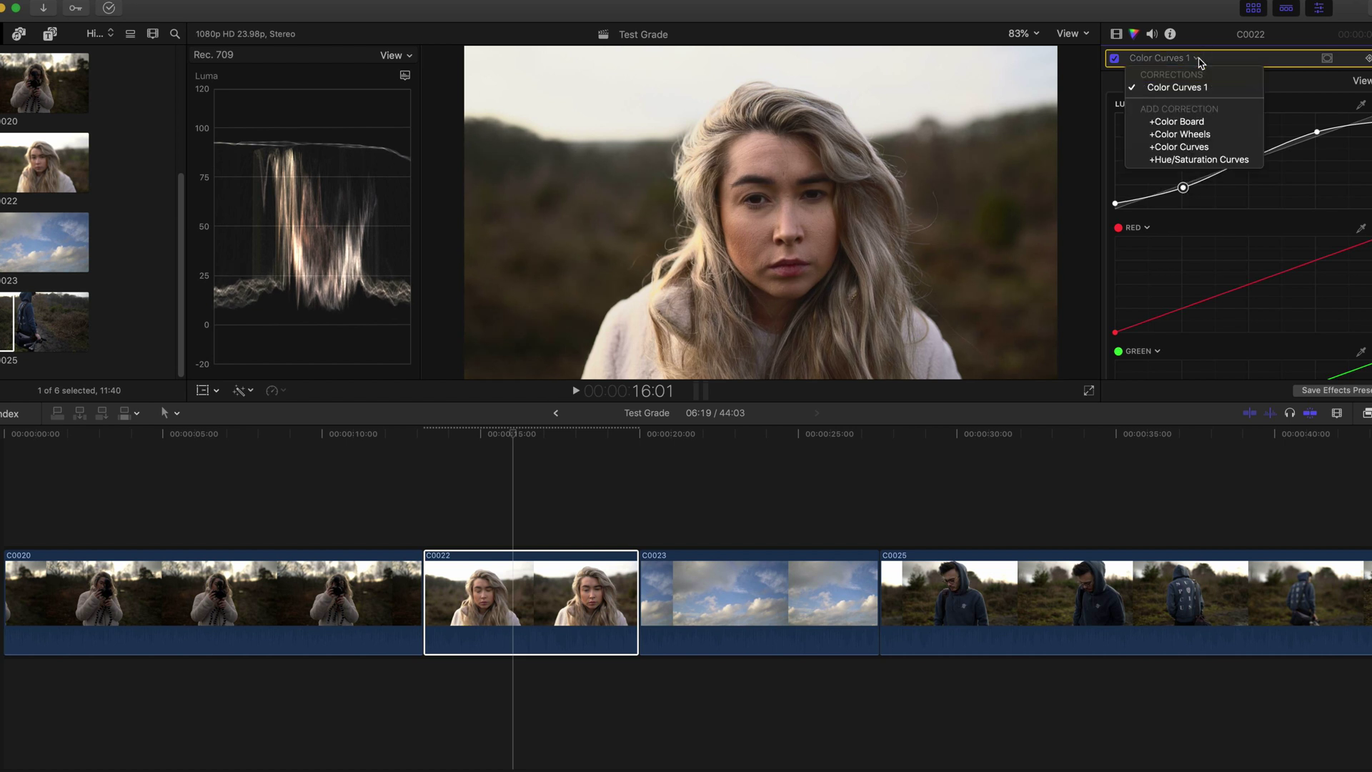
Step: Add a Color Board: Exposure Shadows -4, Midtones 4, Highlights -3, and Saturation Master 6
{"action": "left_click", "coordinate": [1199, 123]}
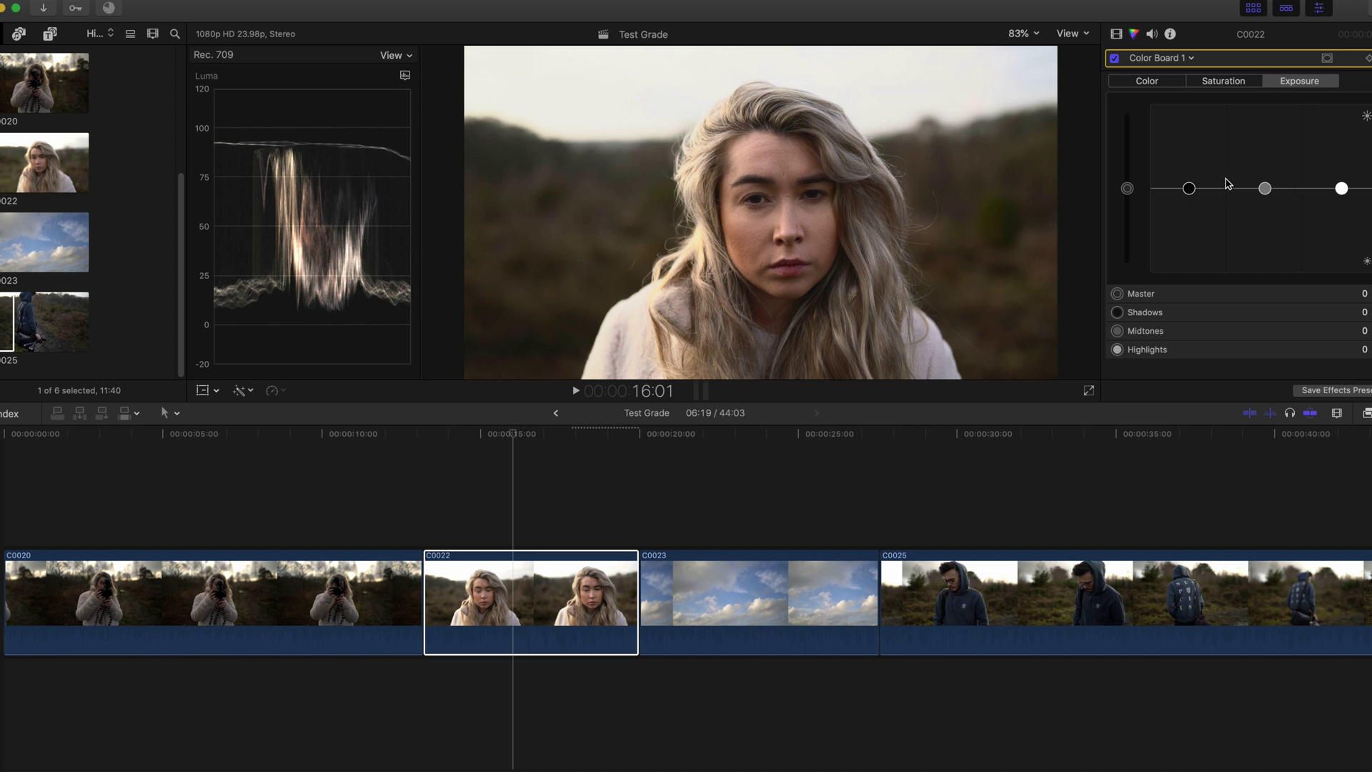
{"action": "left_click_drag", "start_coordinate": [1188, 188], "coordinate": [1341, 190]}
{"action": "left_click_drag", "start_coordinate": [1126, 193], "coordinate": [1133, 188]}
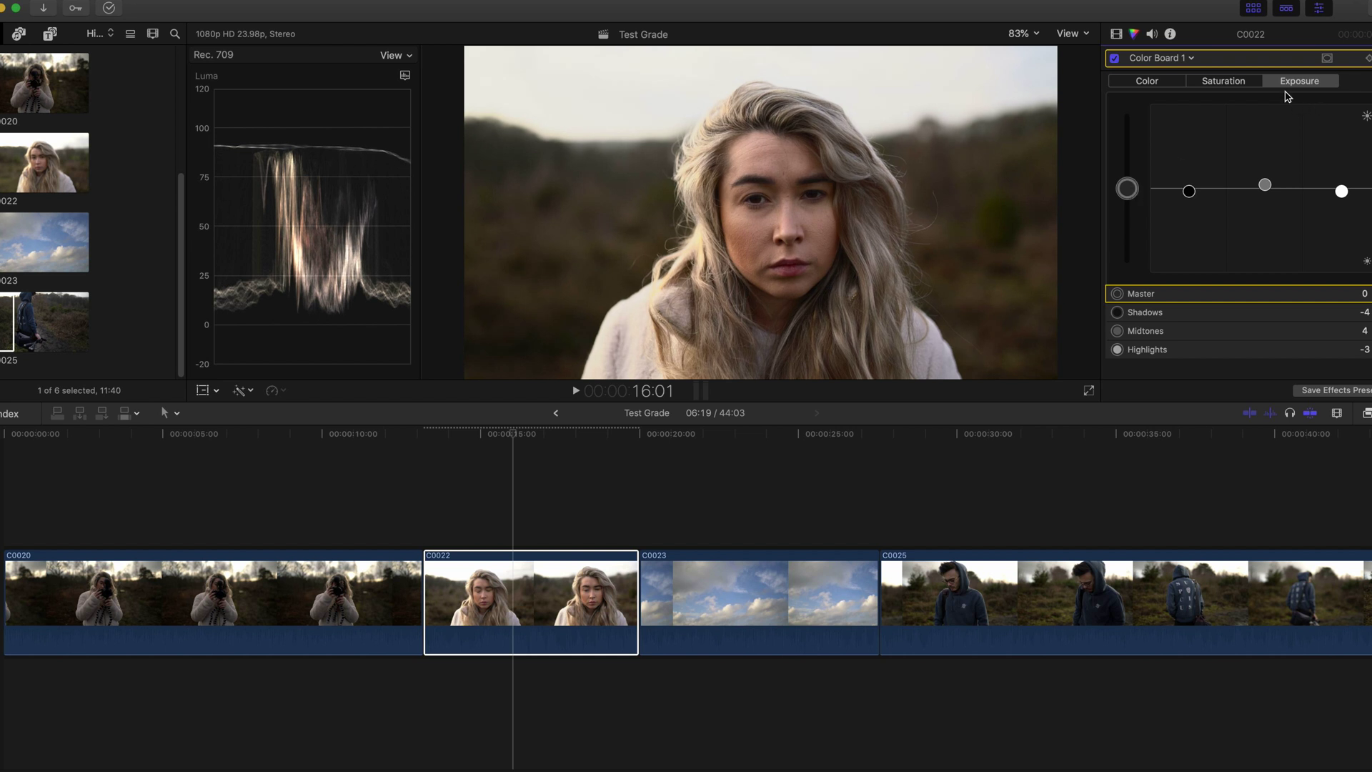
{"action": "left_click", "coordinate": [1238, 85]}
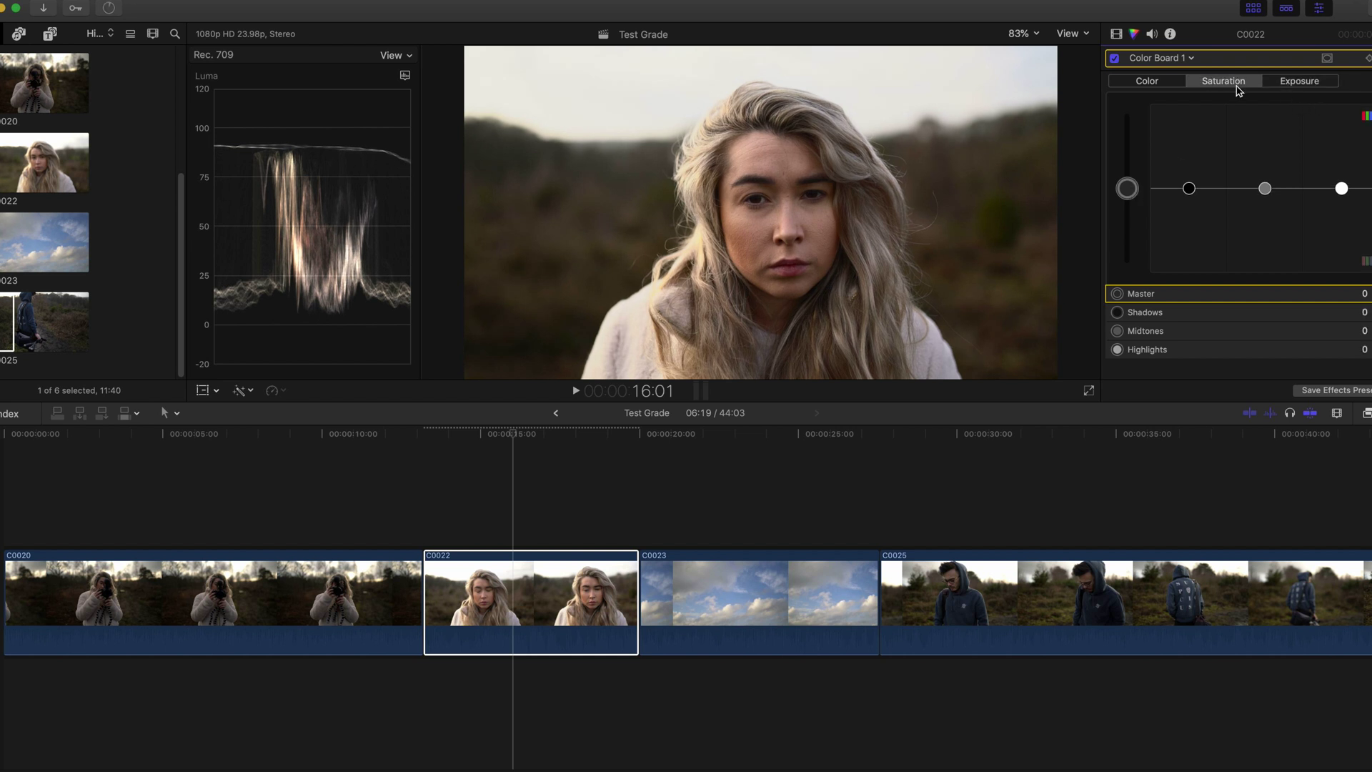
{"action": "mouse_move", "coordinate": [1124, 195]}
{"action": "left_mouse_down"}
{"action": "mouse_move", "coordinate": [1126, 211]}
{"action": "mouse_move", "coordinate": [1127, 177]}
{"action": "mouse_move", "coordinate": [1127, 188]}
{"action": "left_mouse_up"}
Step: Tint the Color Board Master warm toward 40°/5 and the Shadows toward 230° blue
{"action": "left_click", "coordinate": [1144, 83]}
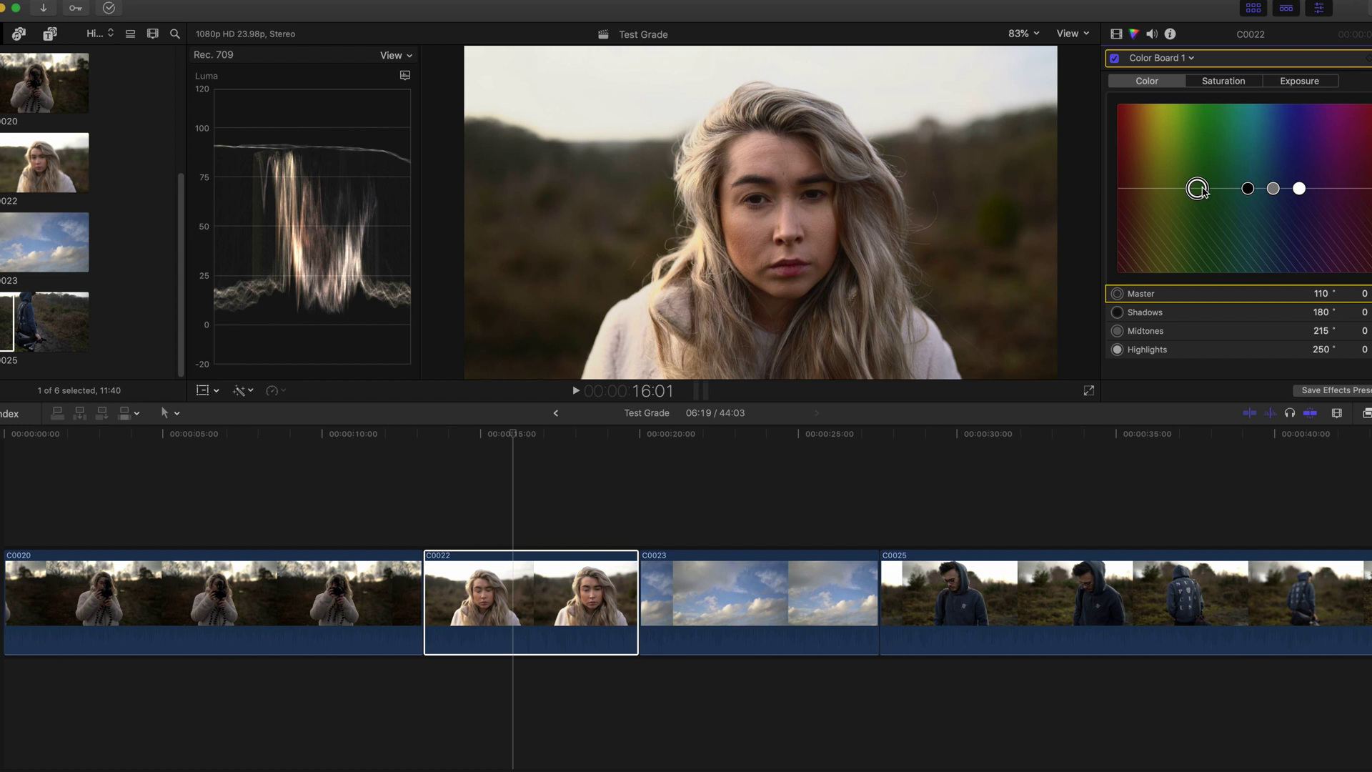
{"action": "left_click_drag", "start_coordinate": [1200, 190], "coordinate": [1146, 184]}
{"action": "left_click", "coordinate": [1247, 189]}
{"action": "left_click_drag", "start_coordinate": [1249, 191], "coordinate": [1286, 179]}
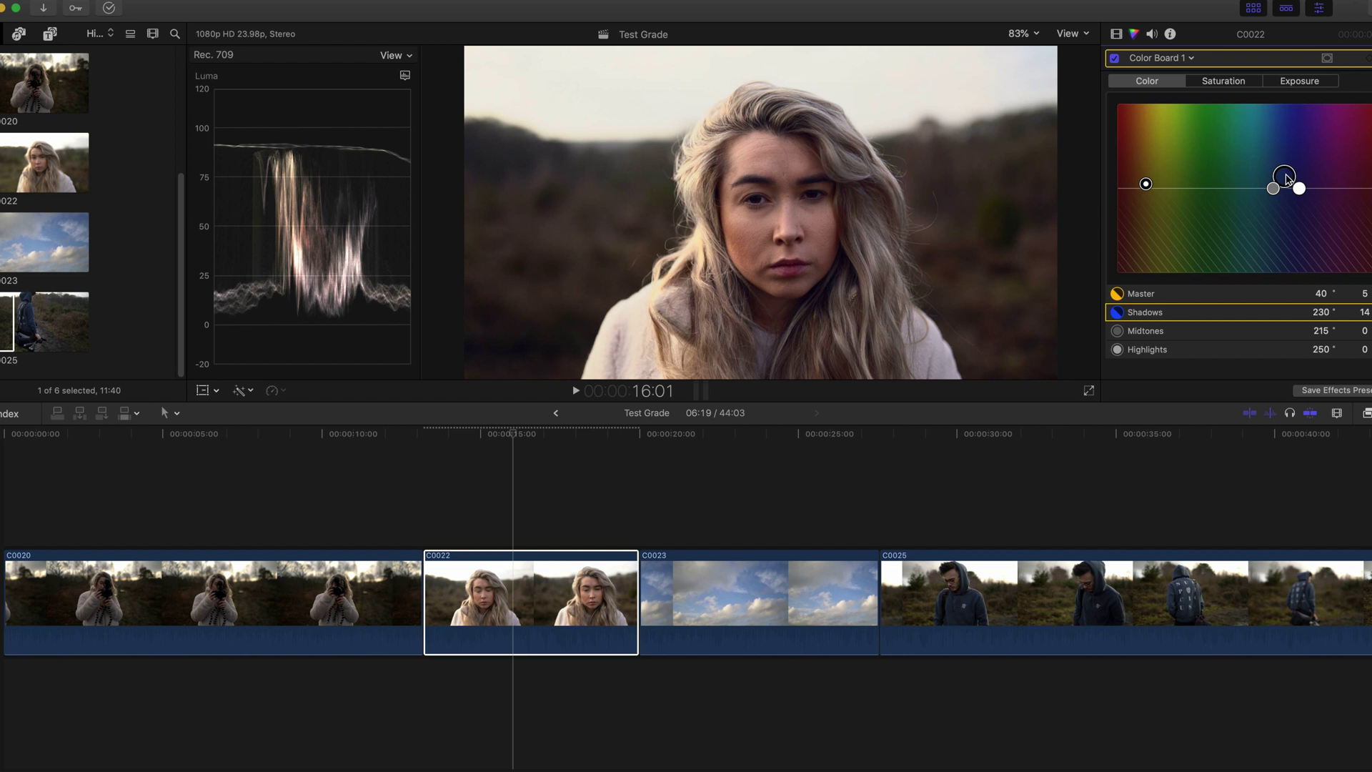
{"action": "left_click_drag", "start_coordinate": [1286, 178], "coordinate": [1285, 180]}
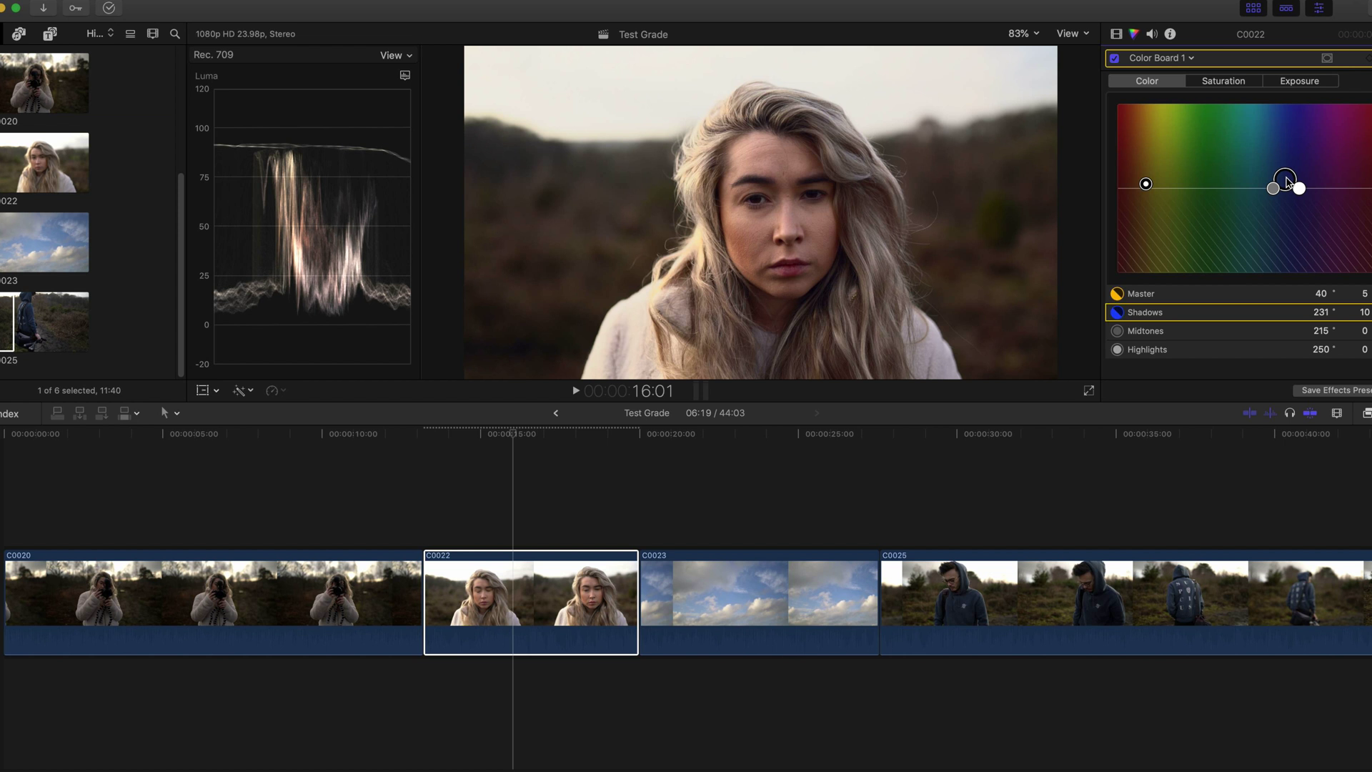
Step: Push Highlights to 50°/10, nudge the midtones and strengthen the blue shadow tint to 18%
{"action": "left_click", "coordinate": [1299, 189]}
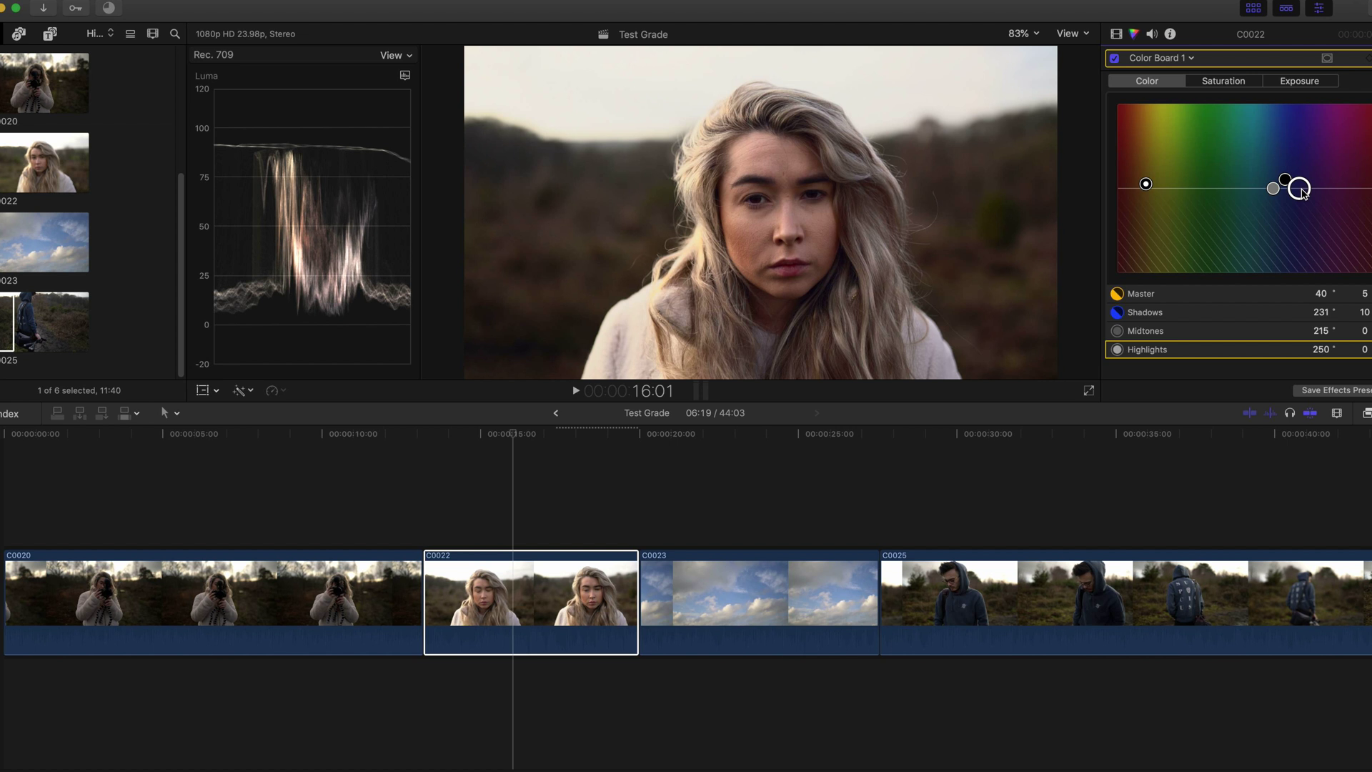
{"action": "left_click_drag", "start_coordinate": [1300, 192], "coordinate": [1157, 179]}
{"action": "left_click_drag", "start_coordinate": [1158, 175], "coordinate": [1156, 184]}
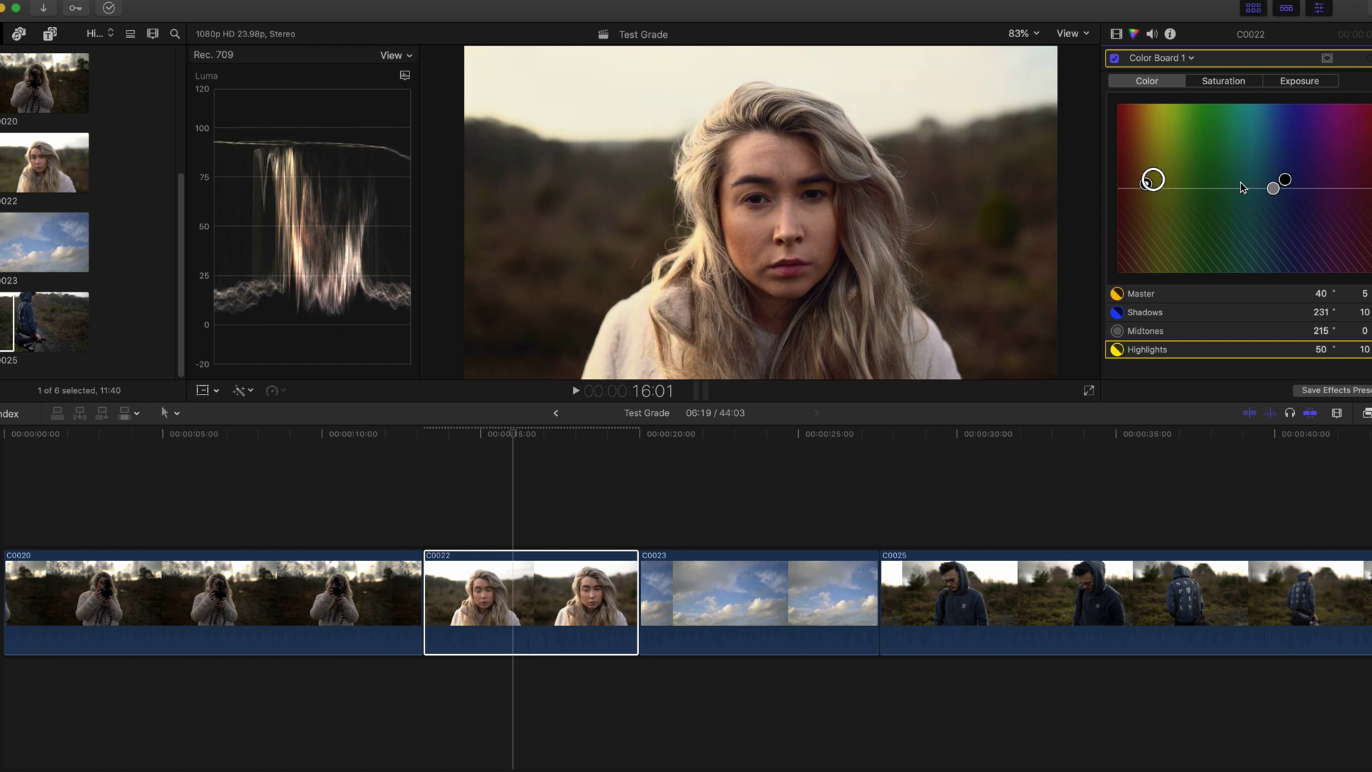
{"action": "left_click_drag", "start_coordinate": [1272, 192], "coordinate": [1277, 195]}
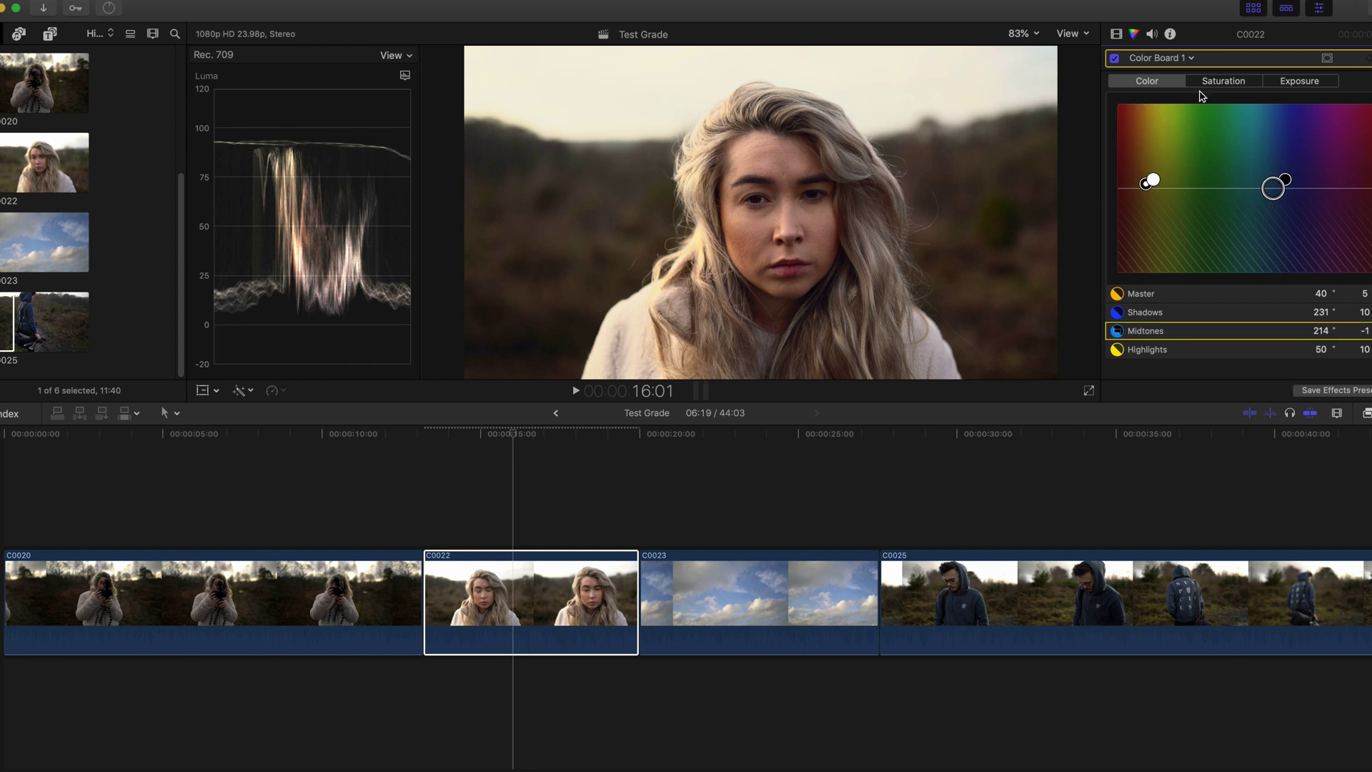
{"action": "left_click", "coordinate": [1289, 179]}
{"action": "left_click_drag", "start_coordinate": [1289, 180], "coordinate": [1287, 174]}
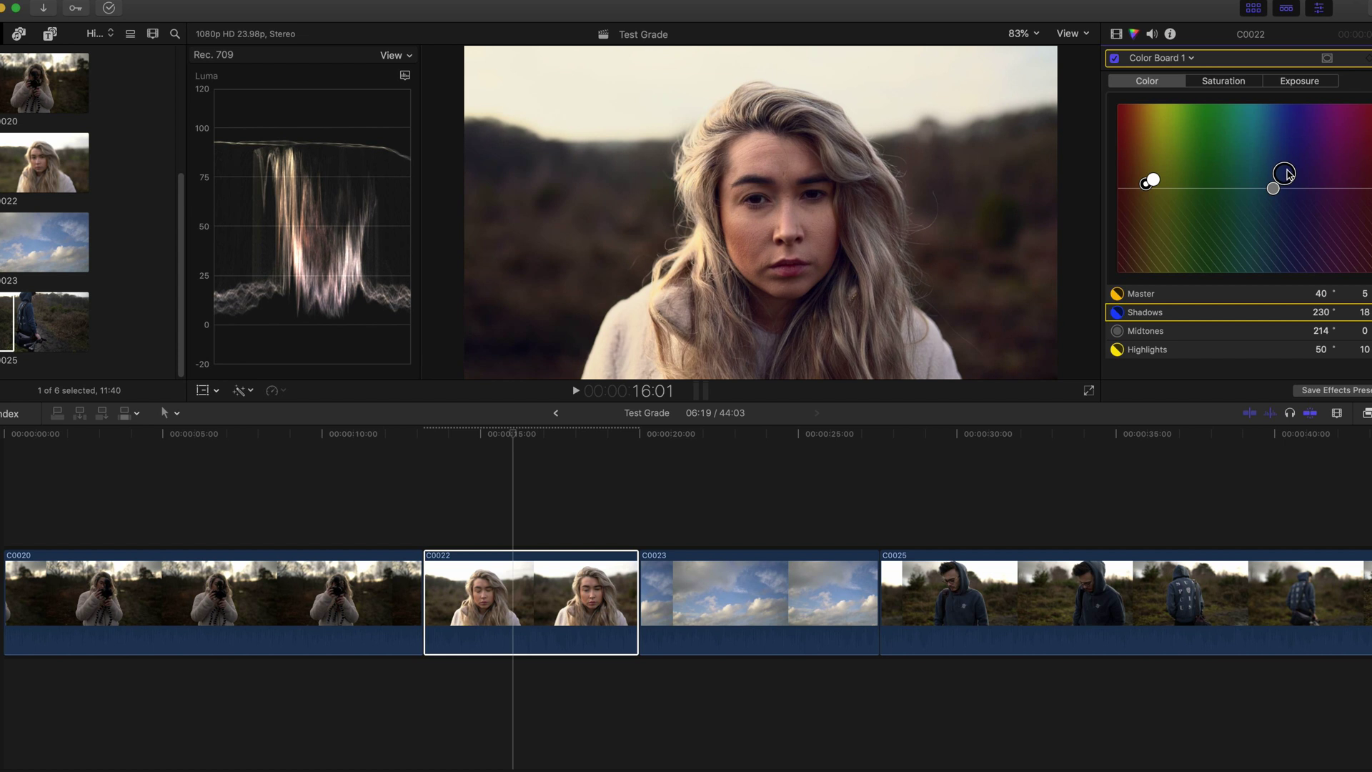
{"action": "left_click", "coordinate": [1122, 62]}
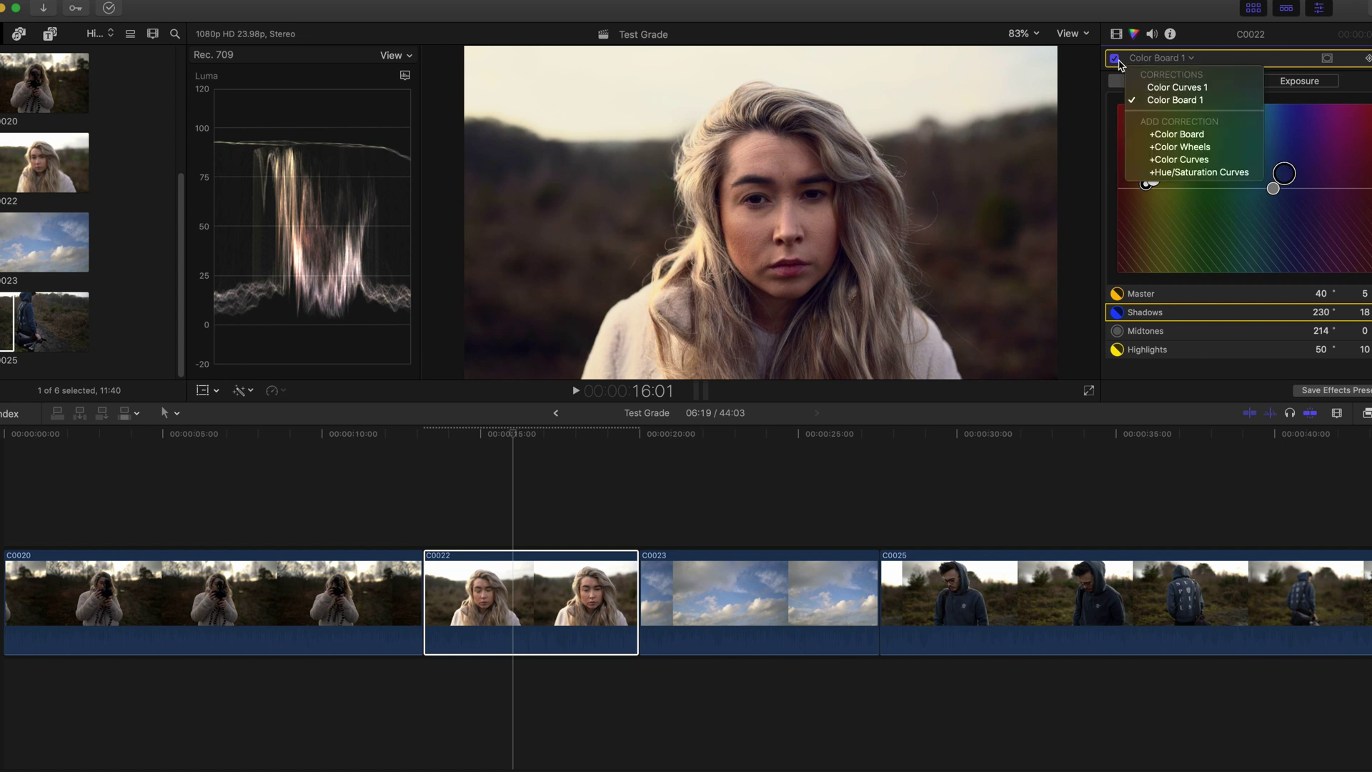
Step: Compare C0022 with Color Board 1 on and off, then return to Color Curves 1
{"action": "left_click", "coordinate": [1118, 61]}
{"action": "left_click", "coordinate": [1116, 60]}
{"action": "left_click", "coordinate": [1116, 60]}
{"action": "left_click", "coordinate": [1116, 60]}
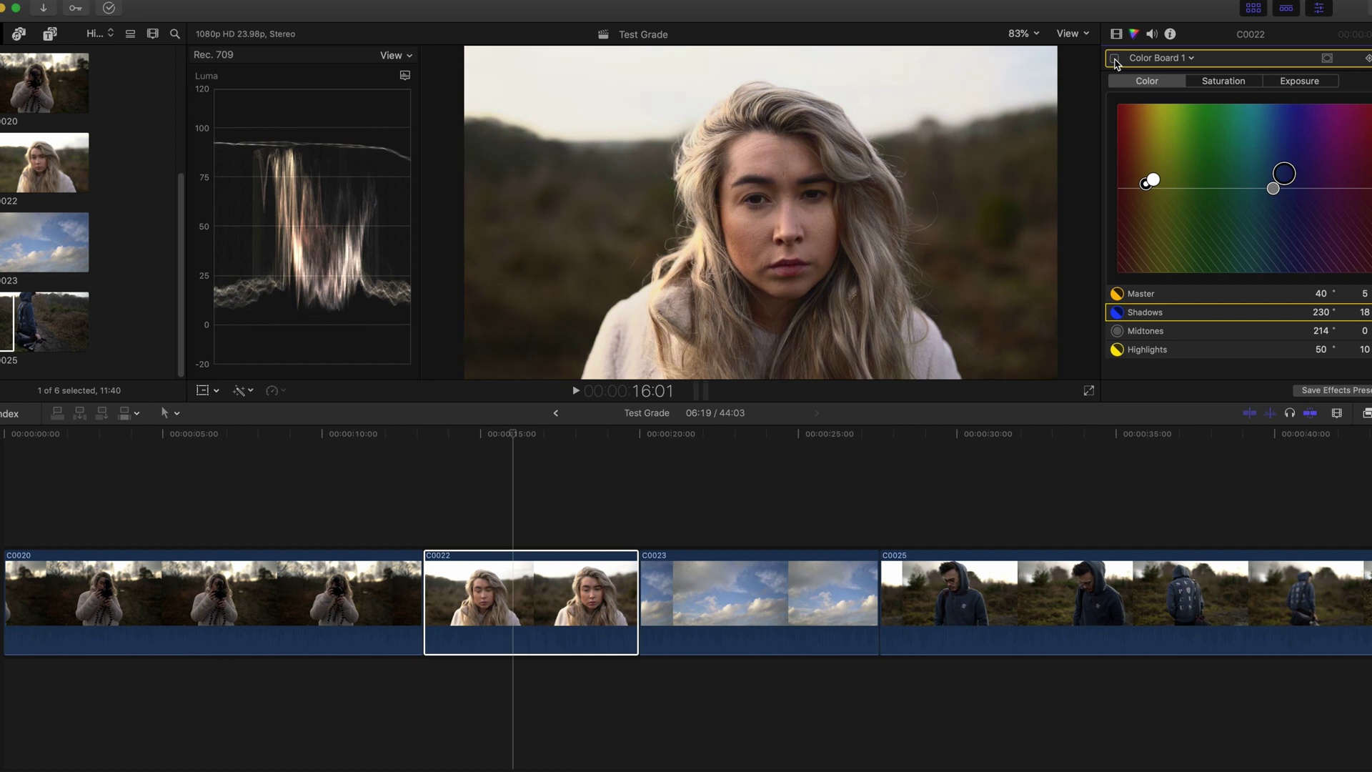
{"action": "left_click", "coordinate": [1115, 60]}
{"action": "left_click", "coordinate": [1116, 60]}
{"action": "left_click", "coordinate": [1115, 60]}
{"action": "left_click", "coordinate": [1116, 60]}
{"action": "left_click", "coordinate": [1115, 60]}
{"action": "left_click", "coordinate": [1115, 60]}
{"action": "left_click", "coordinate": [1116, 60]}
{"action": "left_click", "coordinate": [1115, 60]}
{"action": "left_click", "coordinate": [1115, 60]}
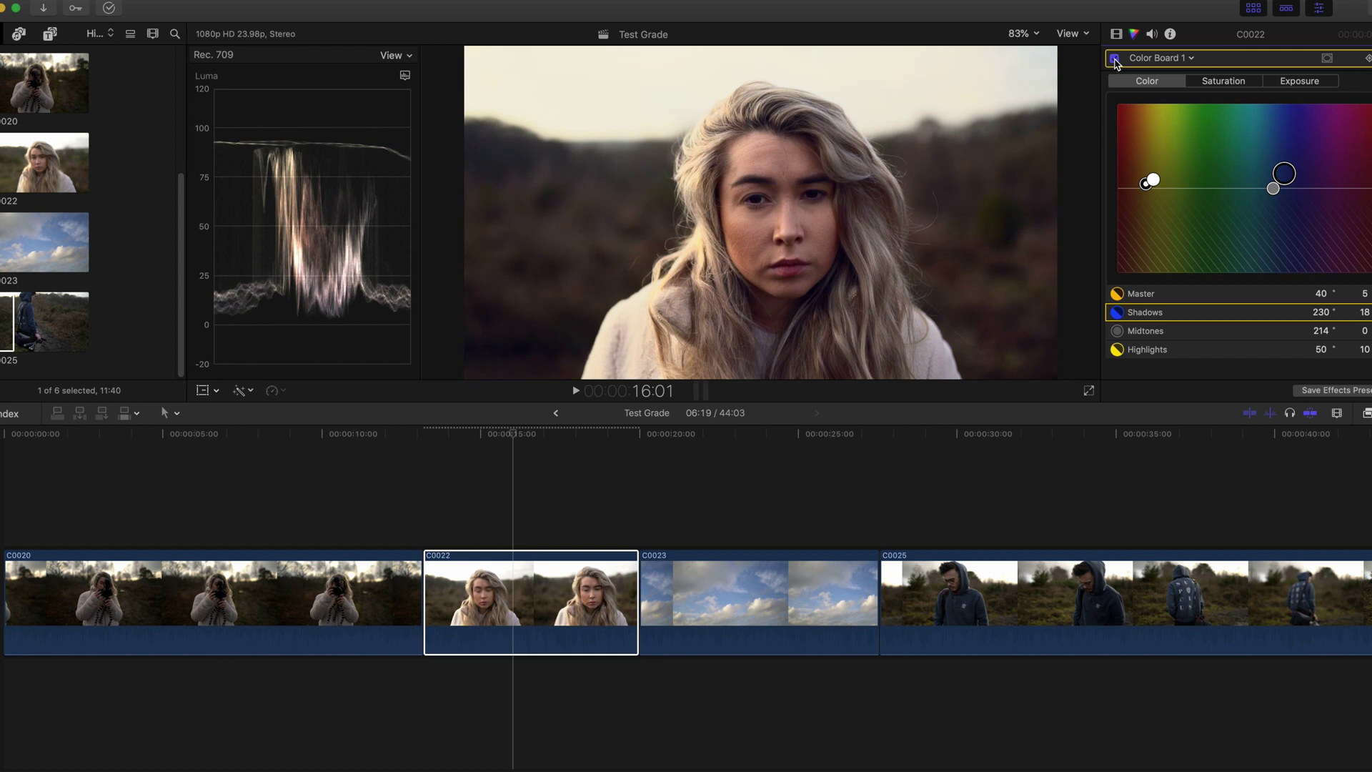
{"action": "left_click", "coordinate": [1115, 60]}
{"action": "left_click", "coordinate": [1116, 60]}
{"action": "left_click", "coordinate": [1220, 83]}
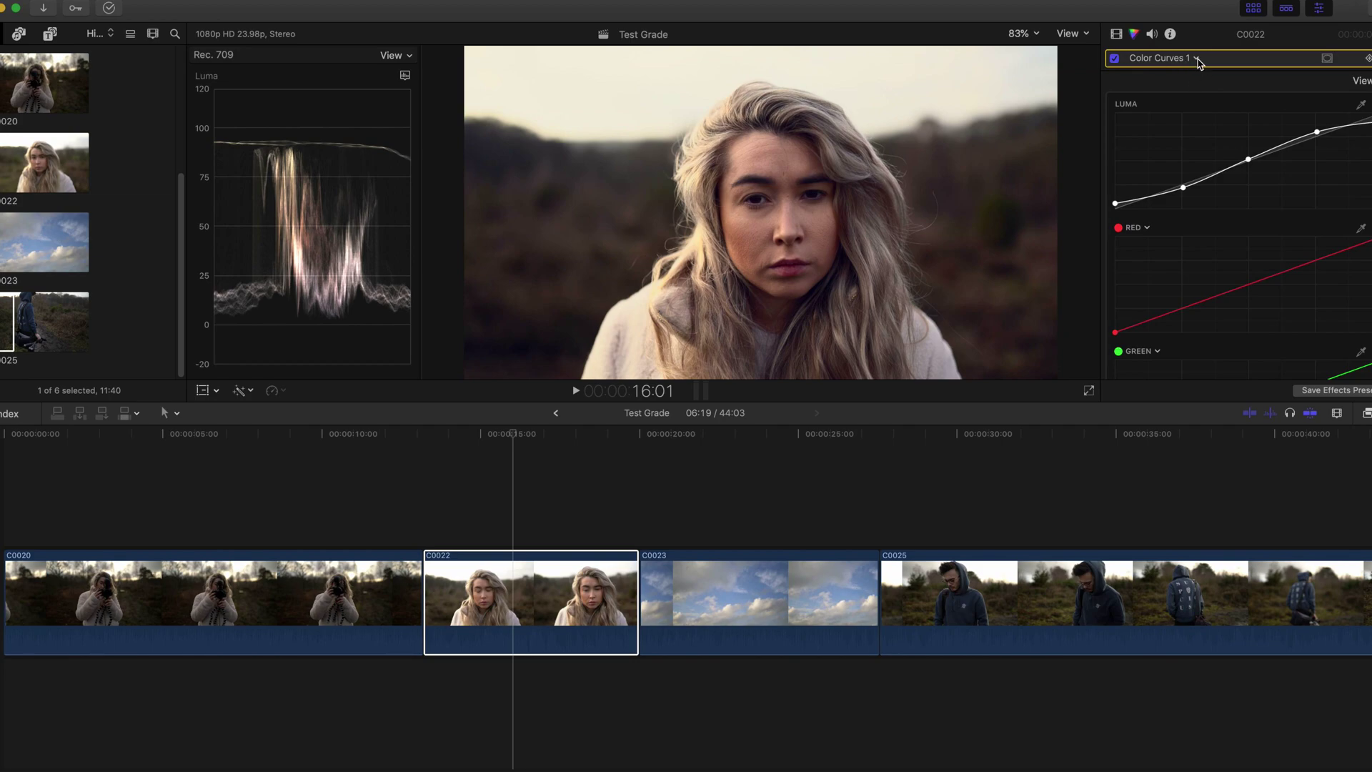
Step: Pull the red curve's lower point down to reduce red
{"action": "scroll", "coordinate": [1250, 254], "scroll_direction": "down", "scroll_amount": 4}
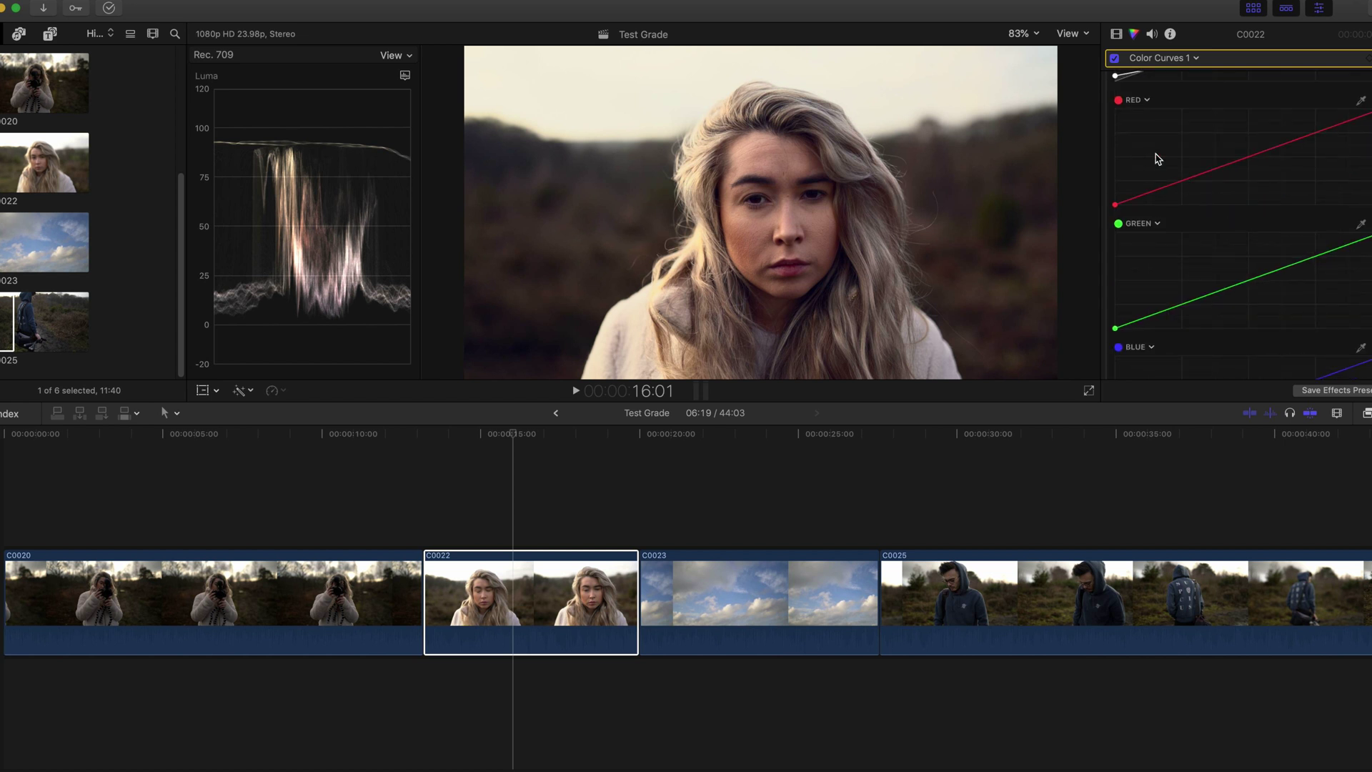
{"action": "scroll", "coordinate": [1179, 203], "scroll_direction": "down", "scroll_amount": 3}
{"action": "scroll", "coordinate": [1196, 214], "scroll_direction": "up", "scroll_amount": 6}
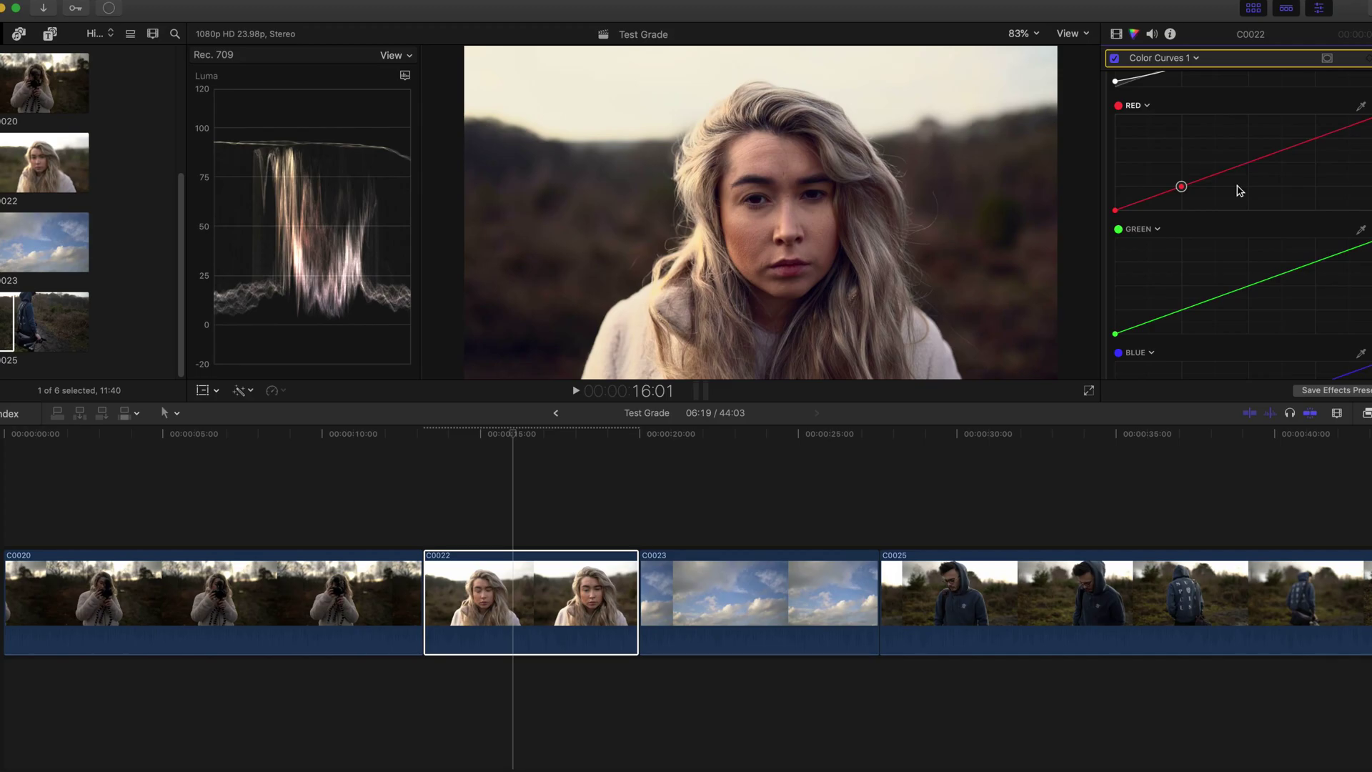
{"action": "scroll", "coordinate": [1241, 186], "scroll_direction": "down", "scroll_amount": 4}
{"action": "scroll", "coordinate": [1243, 190], "scroll_direction": "up", "scroll_amount": 5}
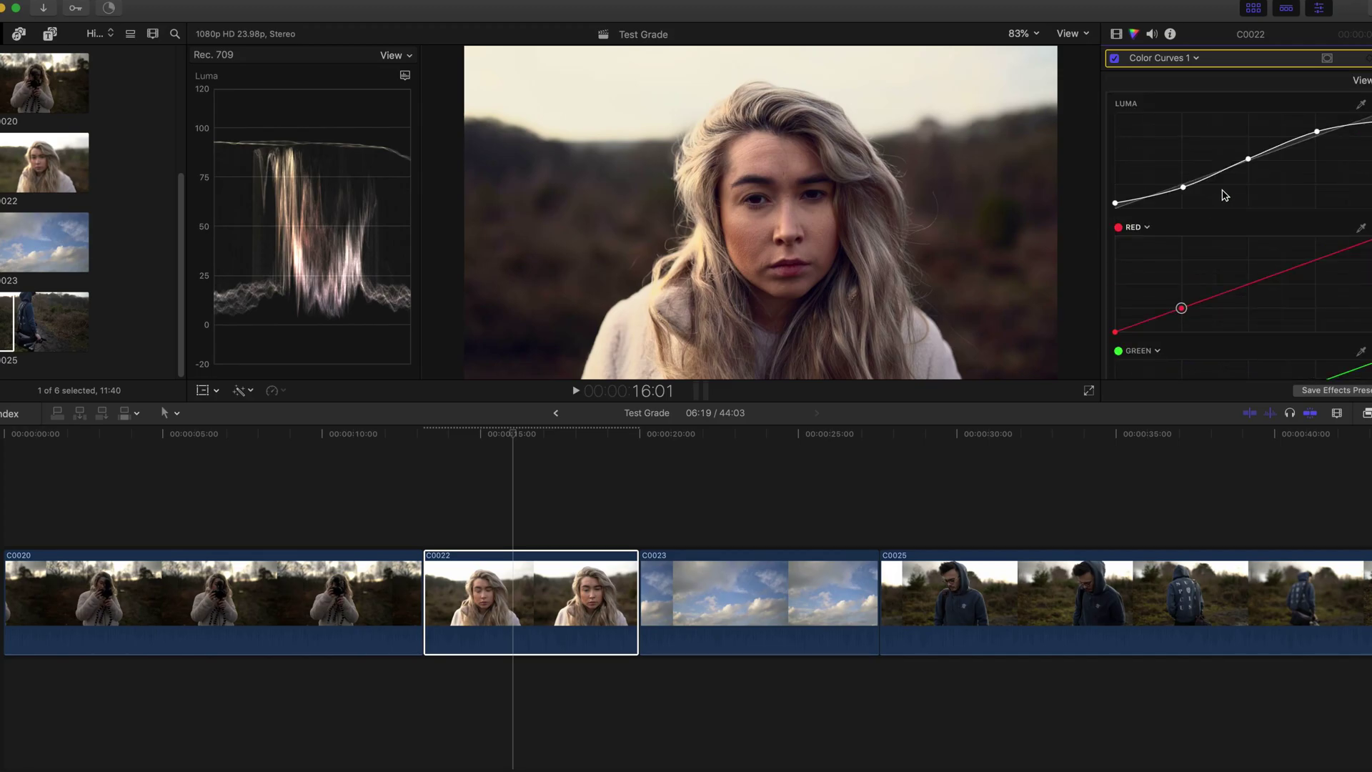
{"action": "scroll", "coordinate": [1215, 200], "scroll_direction": "down", "scroll_amount": 3}
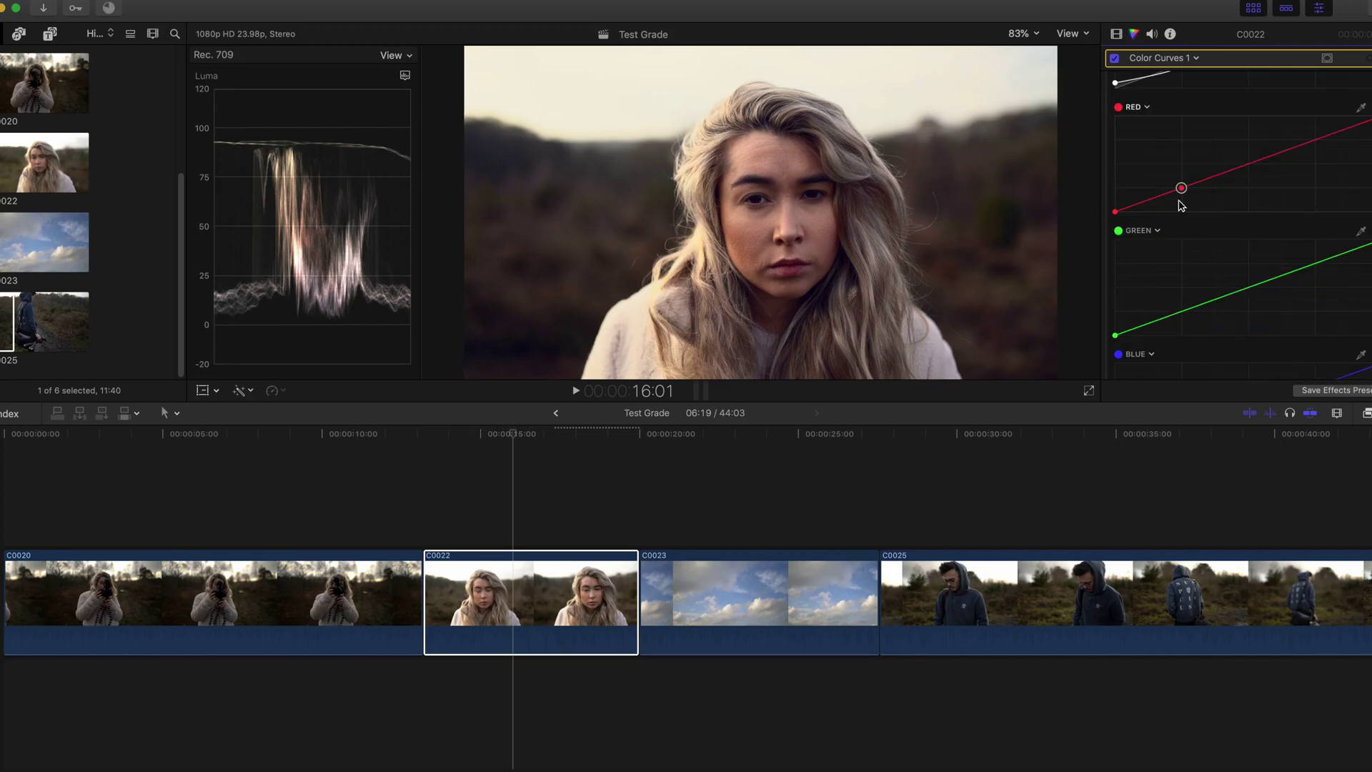
{"action": "left_click_drag", "start_coordinate": [1182, 188], "coordinate": [1184, 199]}
{"action": "scroll", "coordinate": [1187, 314], "scroll_direction": "up", "scroll_amount": 3}
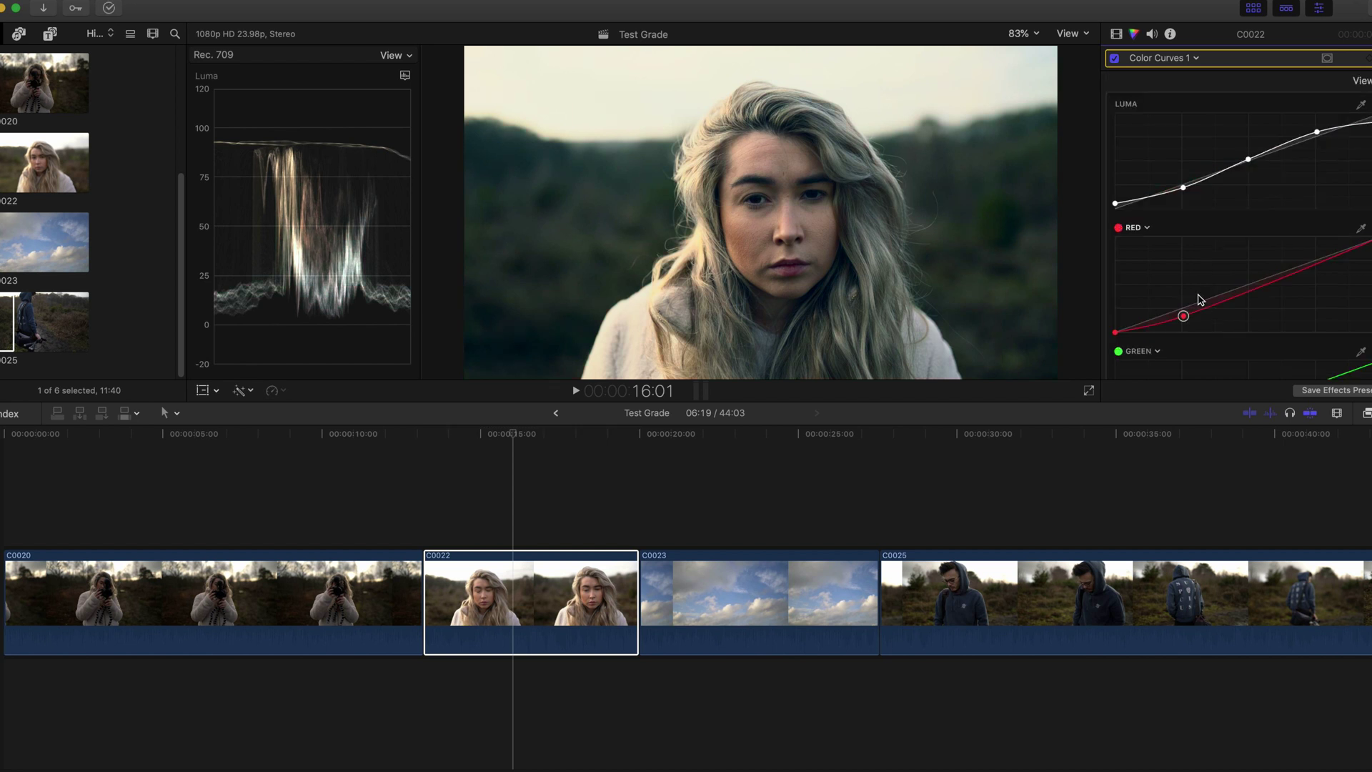
{"action": "left_click_drag", "start_coordinate": [1186, 291], "coordinate": [1187, 293]}
Step: Add a second red curve point and raise it to warm the image
{"action": "scroll", "coordinate": [1186, 294], "scroll_direction": "down", "scroll_amount": 5}
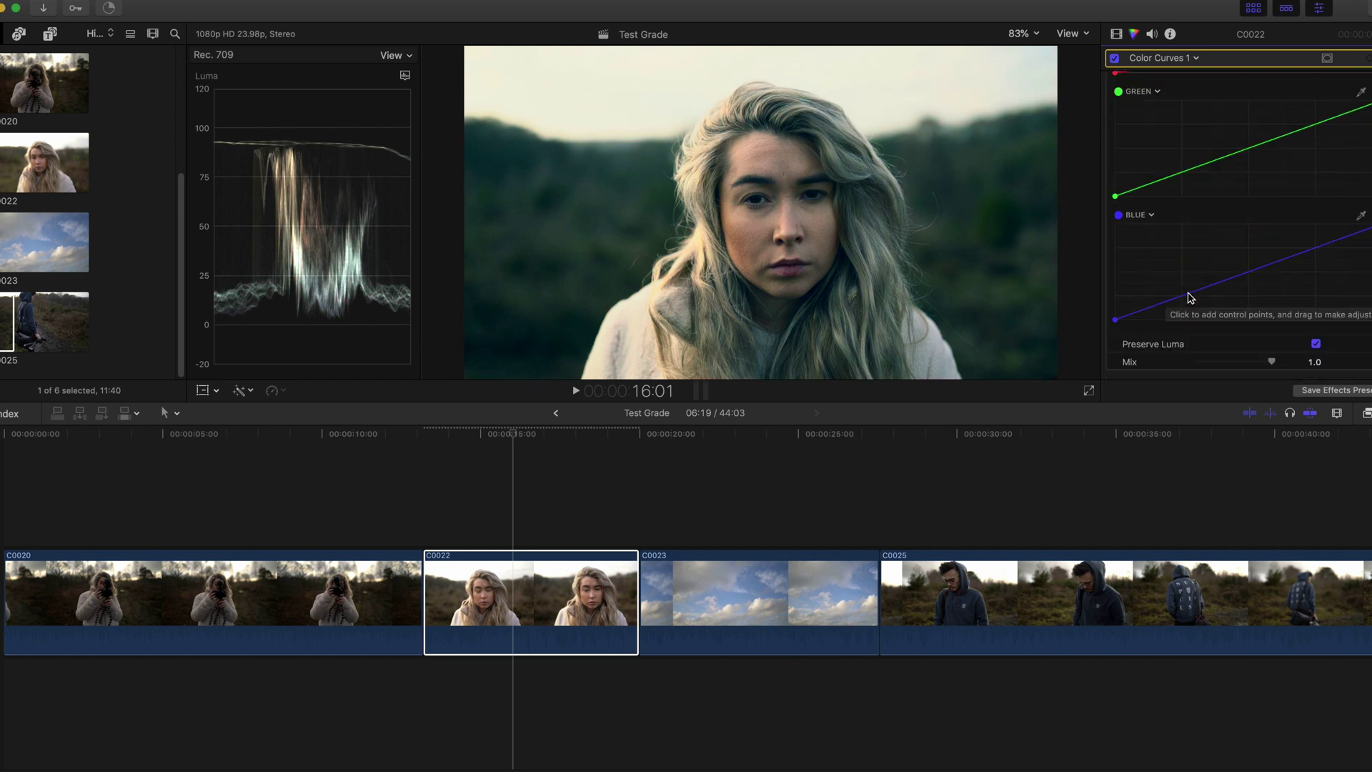
{"action": "scroll", "coordinate": [1189, 298], "scroll_direction": "up", "scroll_amount": 4}
{"action": "scroll", "coordinate": [1190, 297], "scroll_direction": "down", "scroll_amount": 3}
{"action": "scroll", "coordinate": [1190, 297], "scroll_direction": "up", "scroll_amount": 2}
{"action": "scroll", "coordinate": [1189, 297], "scroll_direction": "up", "scroll_amount": 2}
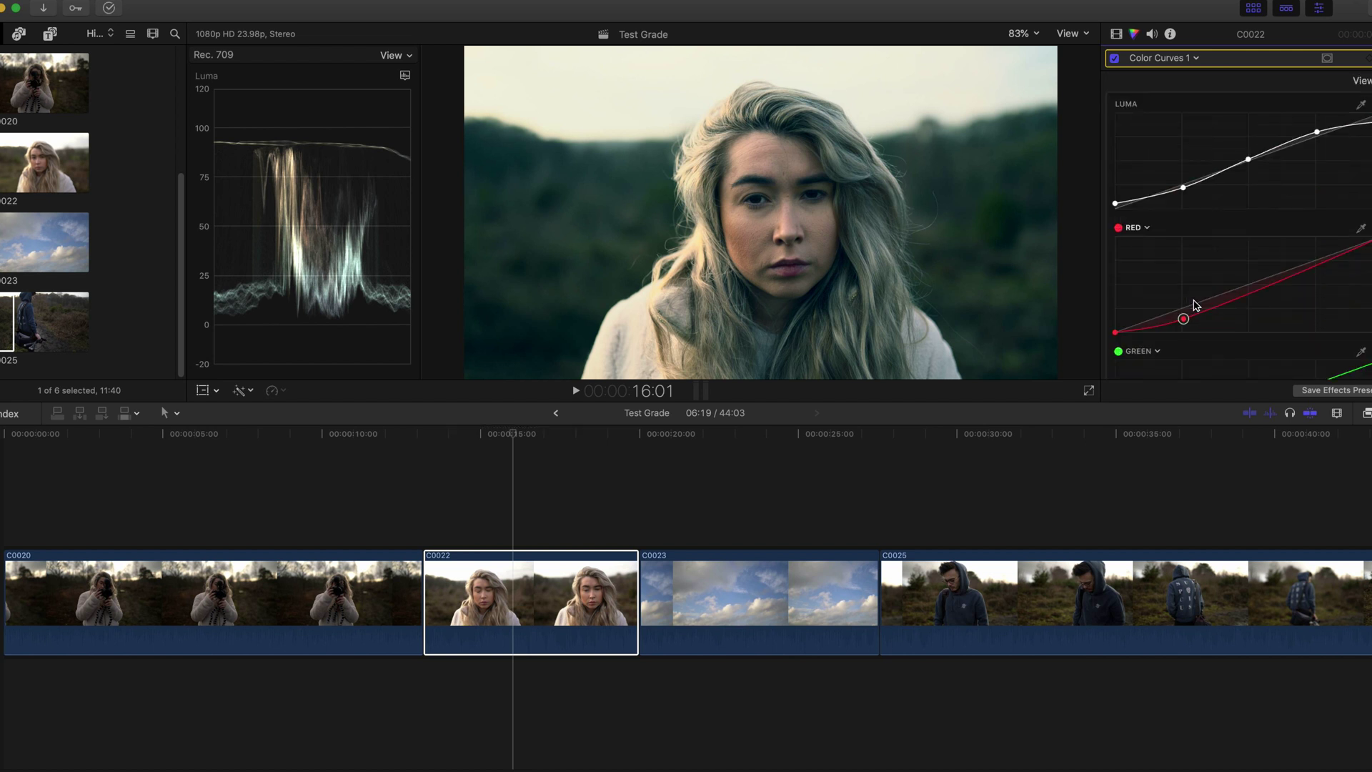
{"action": "scroll", "coordinate": [1197, 272], "scroll_direction": "down", "scroll_amount": 3}
{"action": "scroll", "coordinate": [1197, 276], "scroll_direction": "up", "scroll_amount": 2}
{"action": "left_click", "coordinate": [1249, 274]}
{"action": "left_click_drag", "start_coordinate": [1248, 273], "coordinate": [1246, 265]}
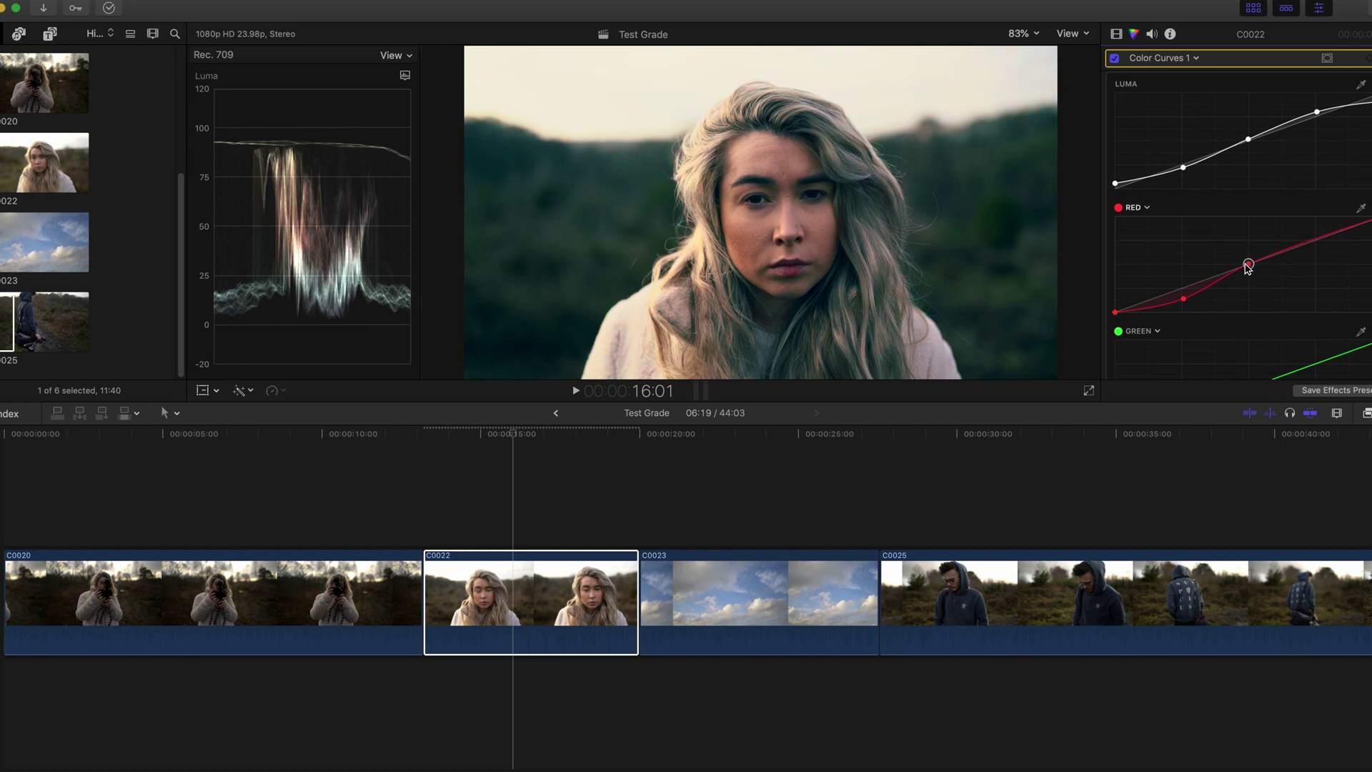
Step: Lower a green curve point and shape the blue curve, lowering its low point and raising its upper one
{"action": "scroll", "coordinate": [1248, 266], "scroll_direction": "down", "scroll_amount": 3}
{"action": "left_click_drag", "start_coordinate": [1183, 262], "coordinate": [1248, 238]}
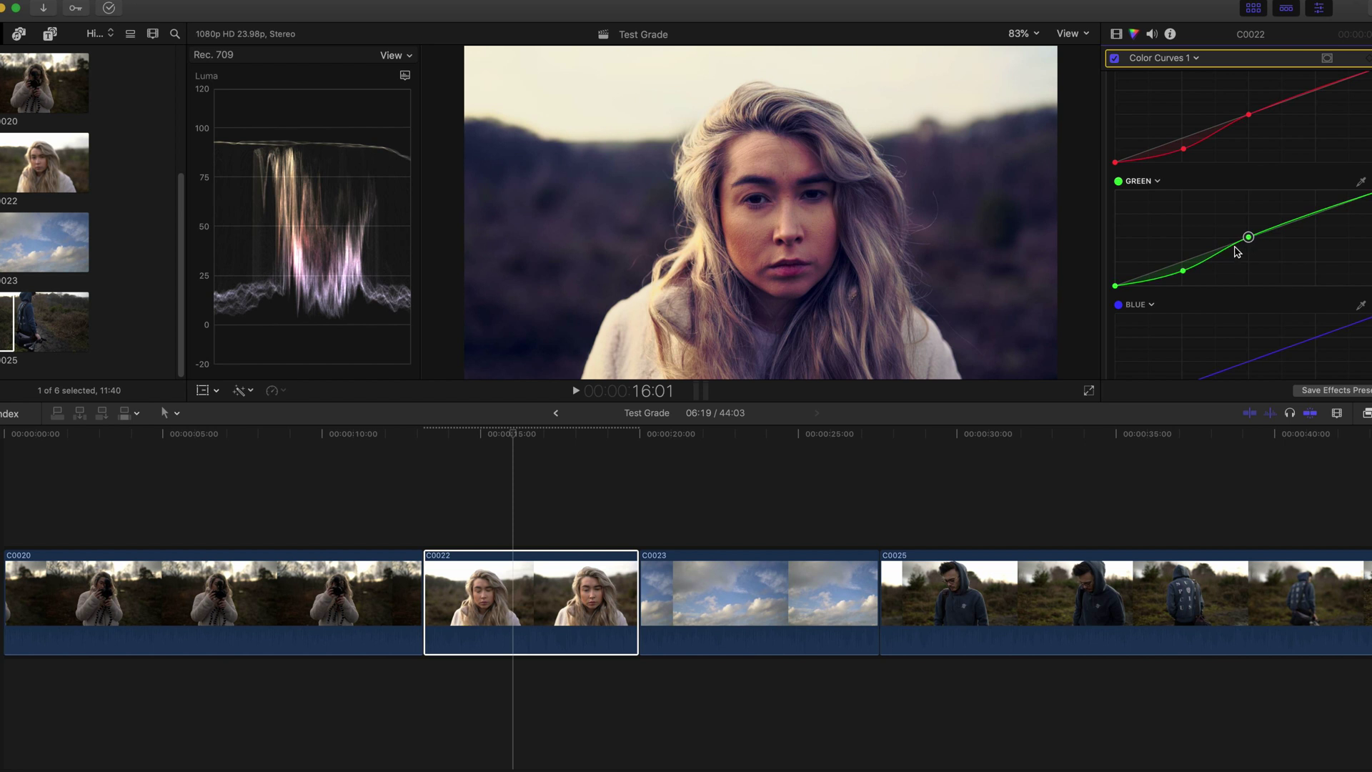
{"action": "scroll", "coordinate": [1236, 251], "scroll_direction": "up", "scroll_amount": 3}
{"action": "scroll", "coordinate": [1215, 260], "scroll_direction": "down", "scroll_amount": 5}
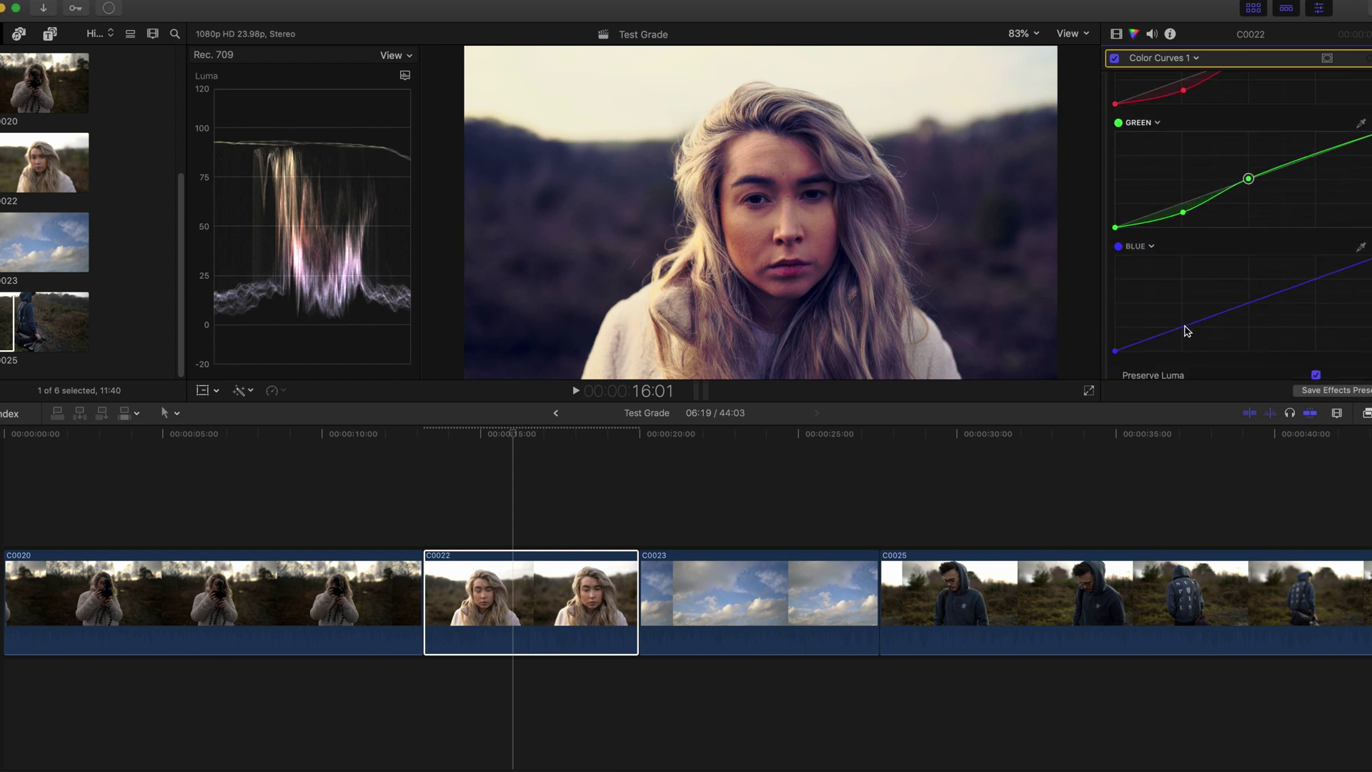
{"action": "left_click_drag", "start_coordinate": [1181, 332], "coordinate": [1183, 339]}
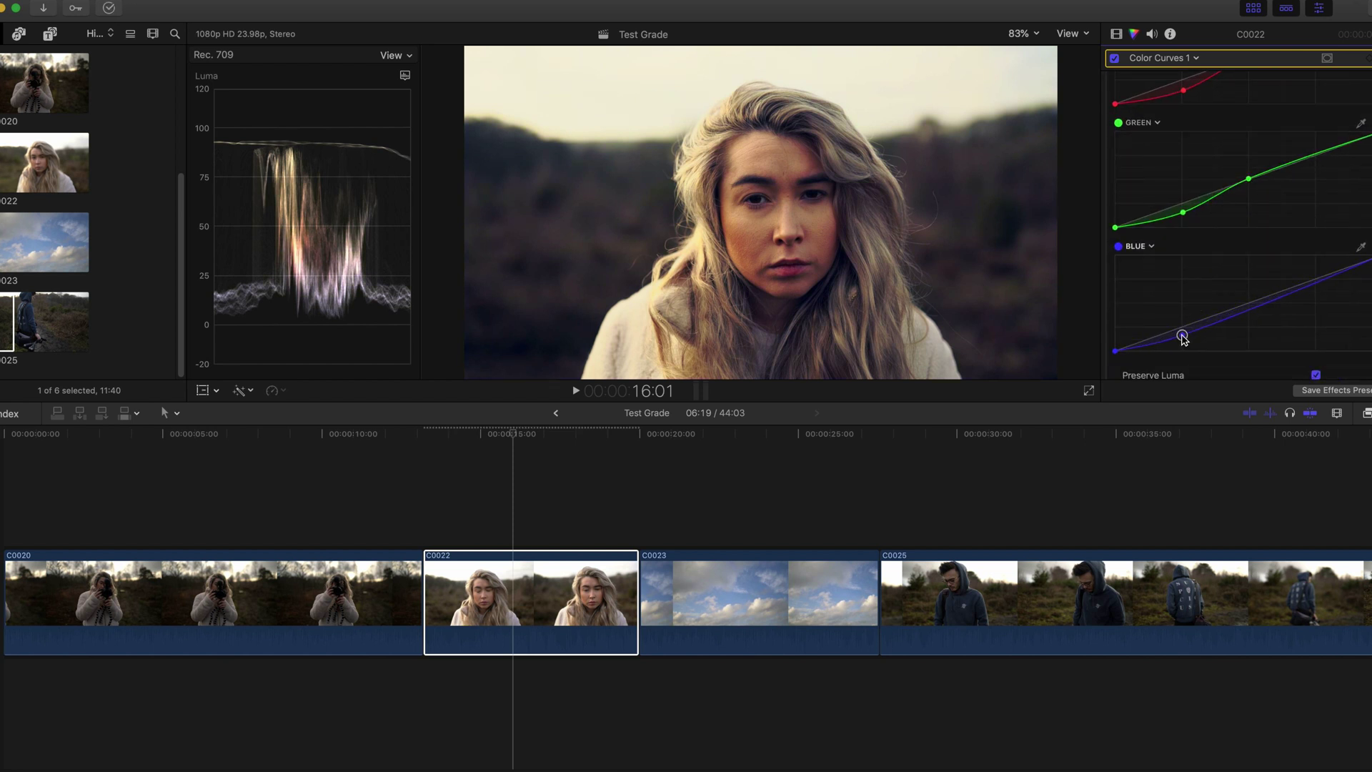
{"action": "left_click_drag", "start_coordinate": [1247, 309], "coordinate": [1248, 304]}
{"action": "left_click_drag", "start_coordinate": [1182, 337], "coordinate": [1184, 338]}
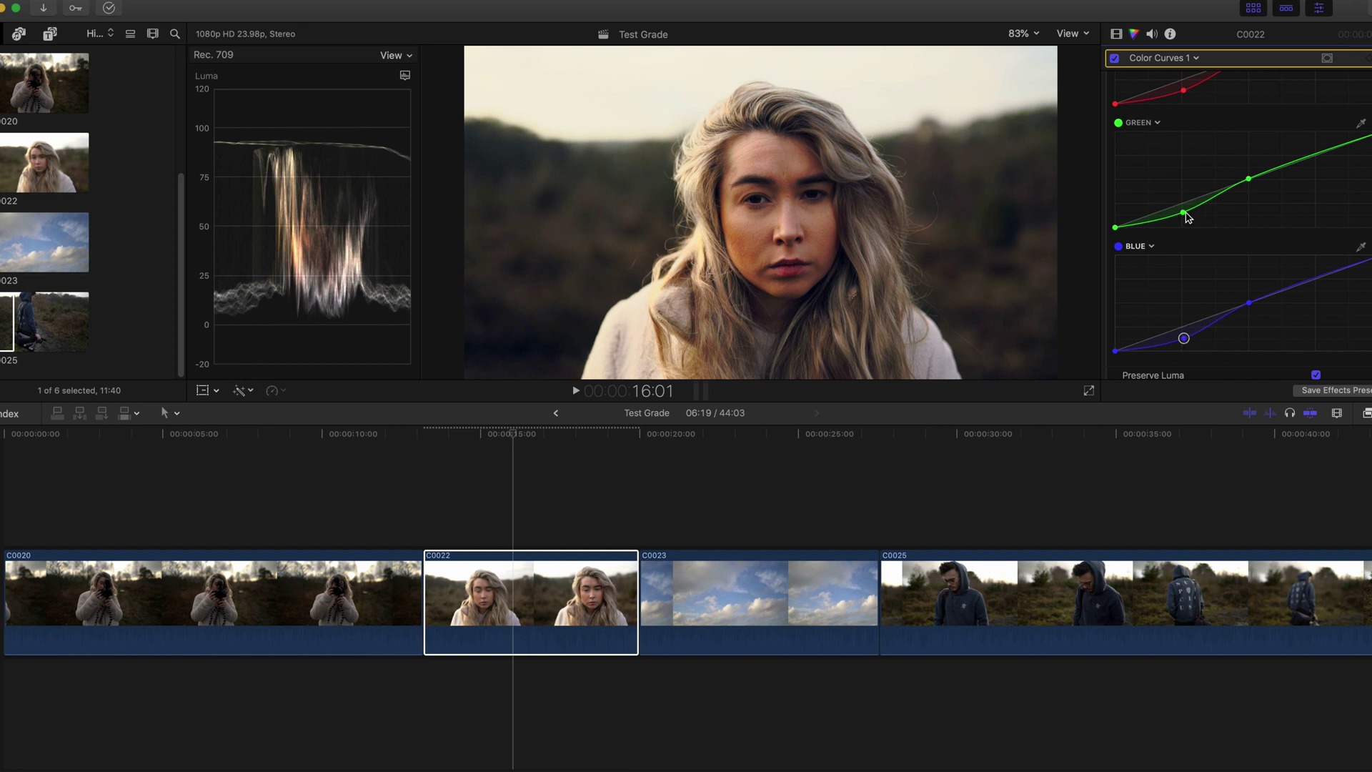
{"action": "left_click_drag", "start_coordinate": [1184, 215], "coordinate": [1182, 214]}
{"action": "left_click_drag", "start_coordinate": [1184, 91], "coordinate": [1183, 92]}
Step: Shift Color Board 1's shadows colour slightly, raising the shadow tint to 24%
{"action": "left_click", "coordinate": [1194, 57]}
{"action": "left_click", "coordinate": [1187, 104]}
{"action": "left_click_drag", "start_coordinate": [1285, 175], "coordinate": [1288, 170]}
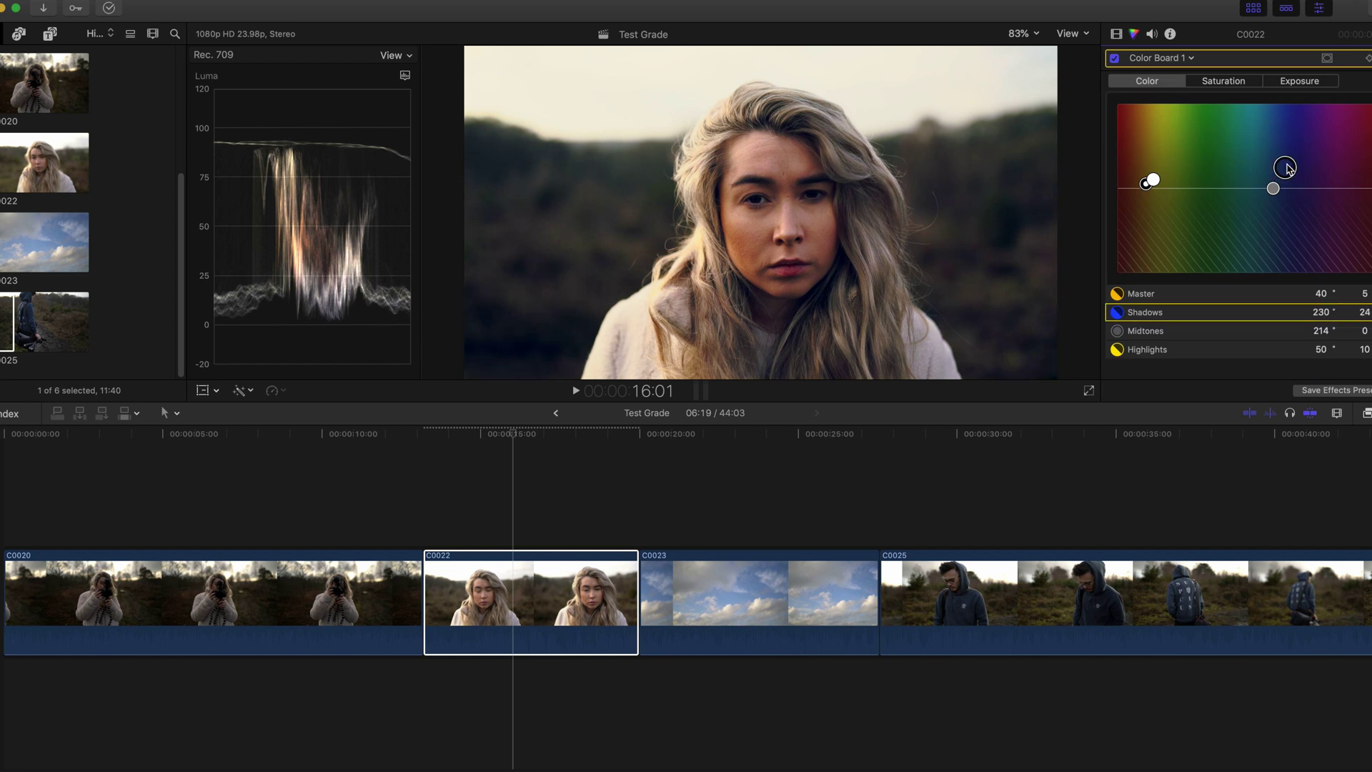
Step: Return to Color Curves 1, raise a new red curve point and add points on green and blue
{"action": "left_click", "coordinate": [1191, 59]}
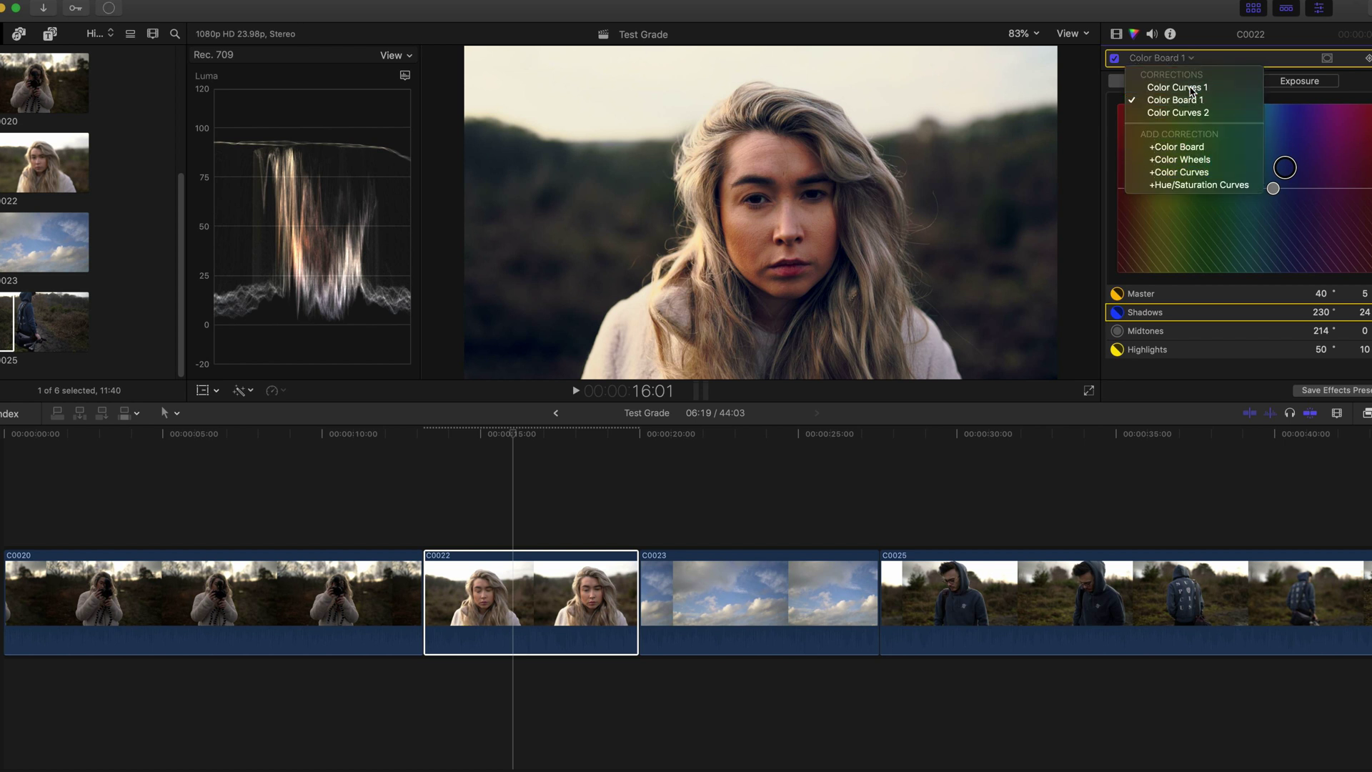
{"action": "left_click", "coordinate": [1191, 87]}
{"action": "scroll", "coordinate": [1247, 269], "scroll_direction": "down", "scroll_amount": 5}
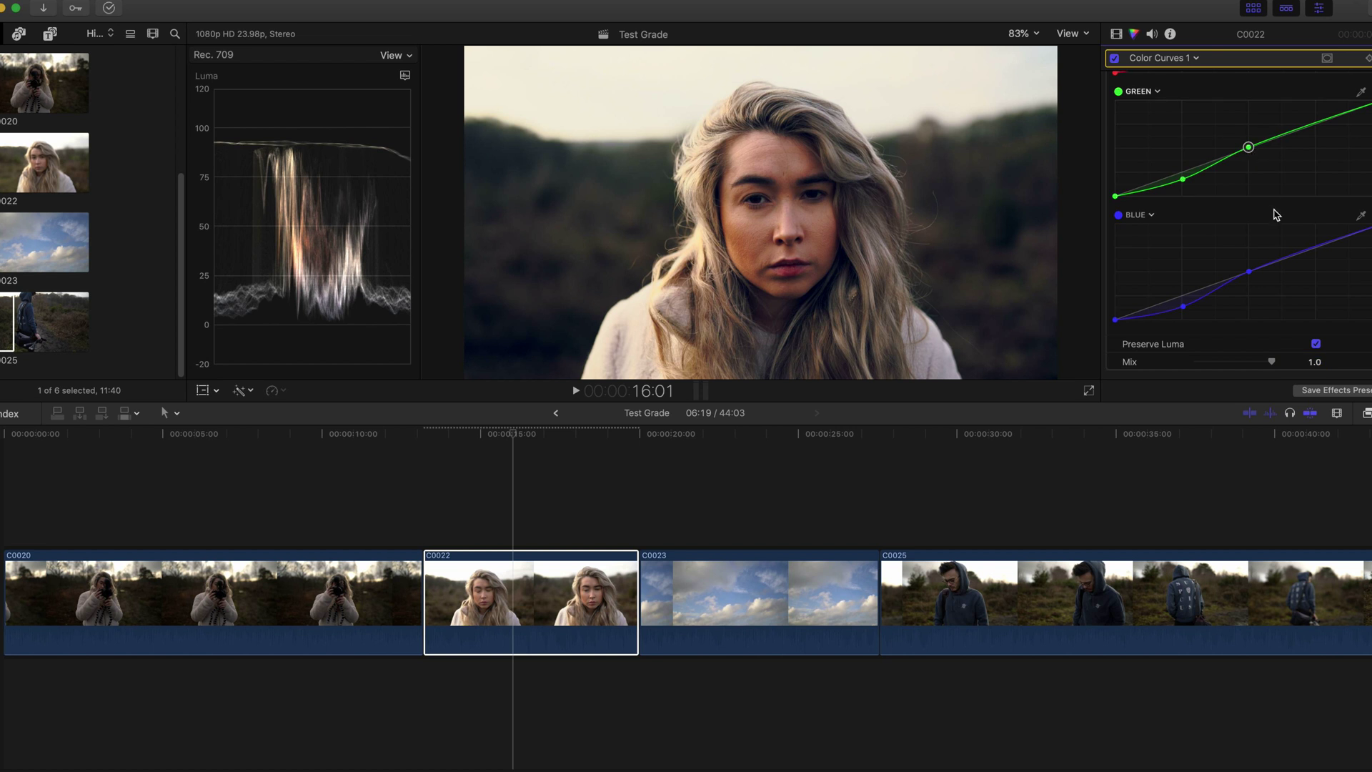
{"action": "scroll", "coordinate": [1272, 211], "scroll_direction": "up", "scroll_amount": 2}
{"action": "left_click", "coordinate": [1312, 137]}
{"action": "left_click_drag", "start_coordinate": [1318, 138], "coordinate": [1318, 134]}
{"action": "left_click", "coordinate": [1315, 262]}
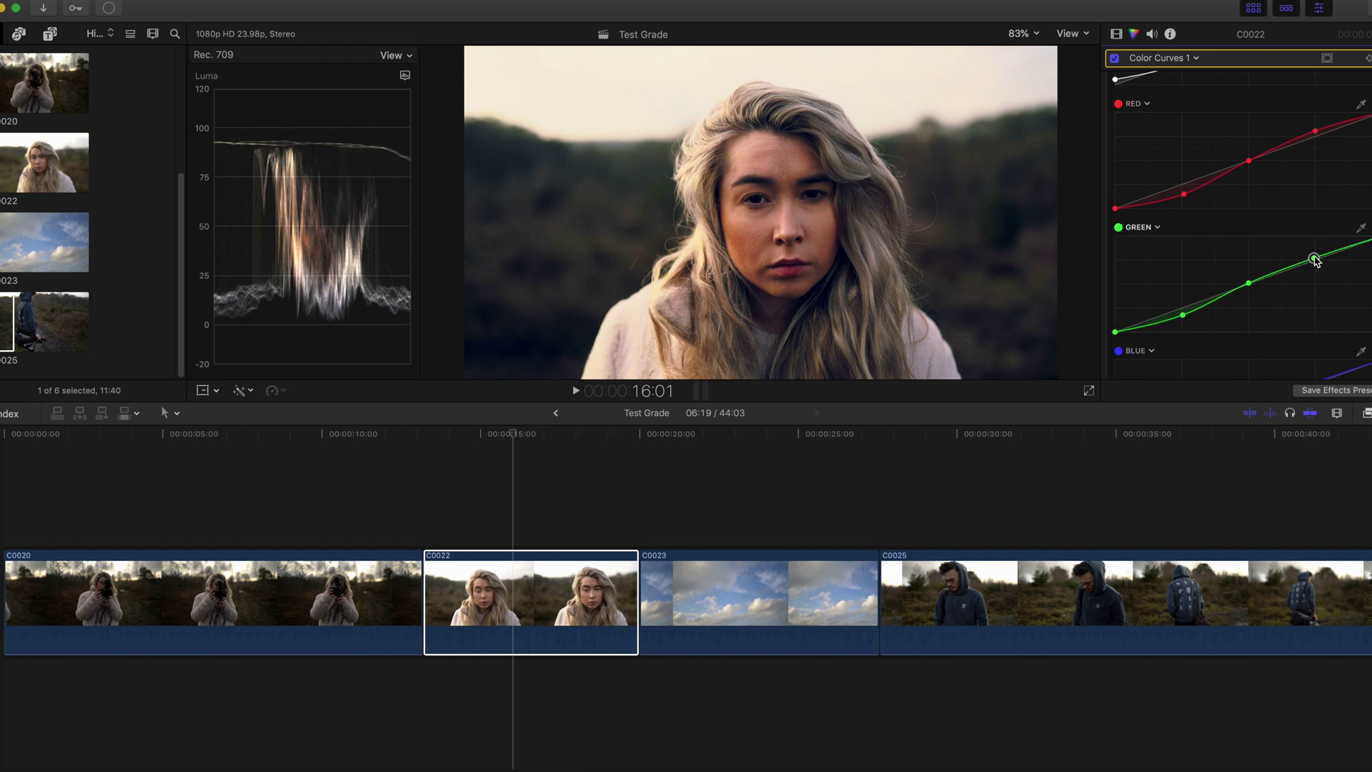
{"action": "scroll", "coordinate": [1320, 255], "scroll_direction": "up", "scroll_amount": 2}
{"action": "scroll", "coordinate": [1319, 258], "scroll_direction": "down", "scroll_amount": 5}
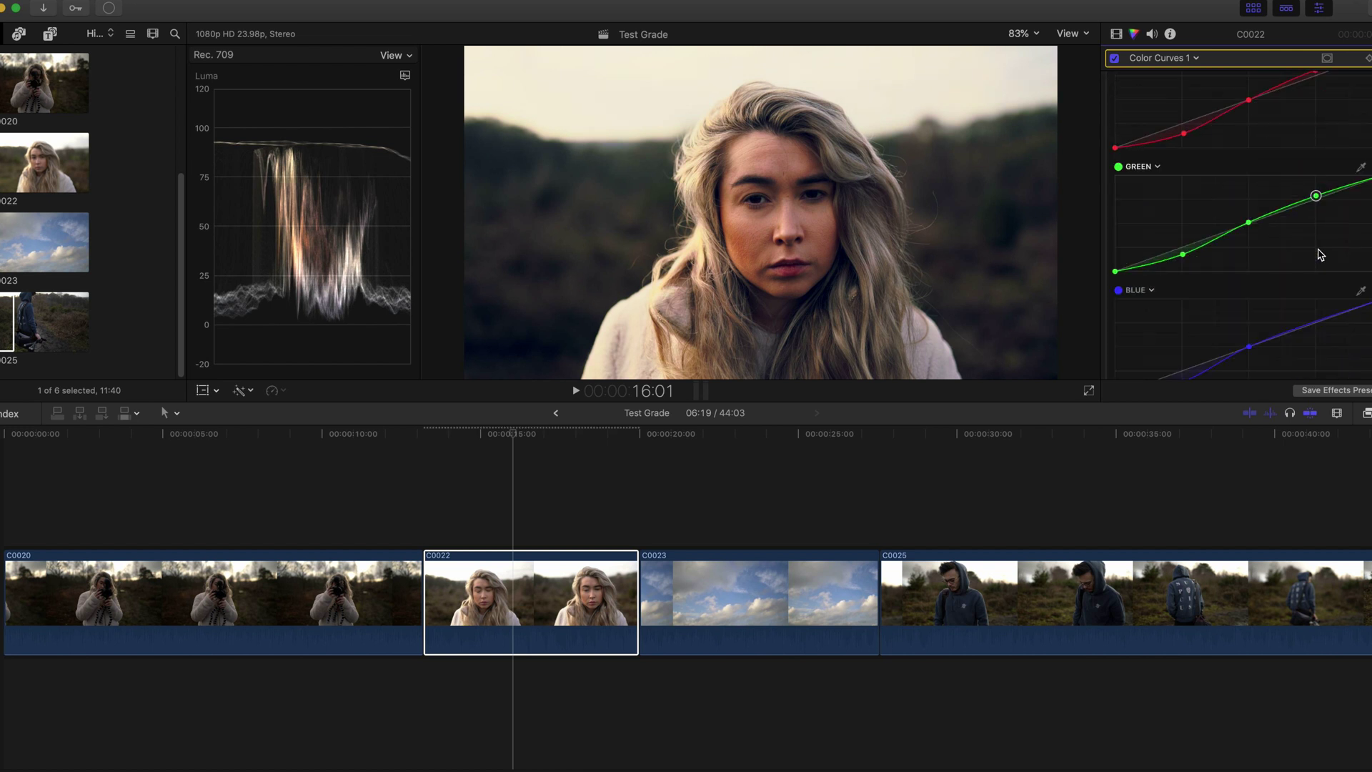
{"action": "left_click", "coordinate": [1316, 261]}
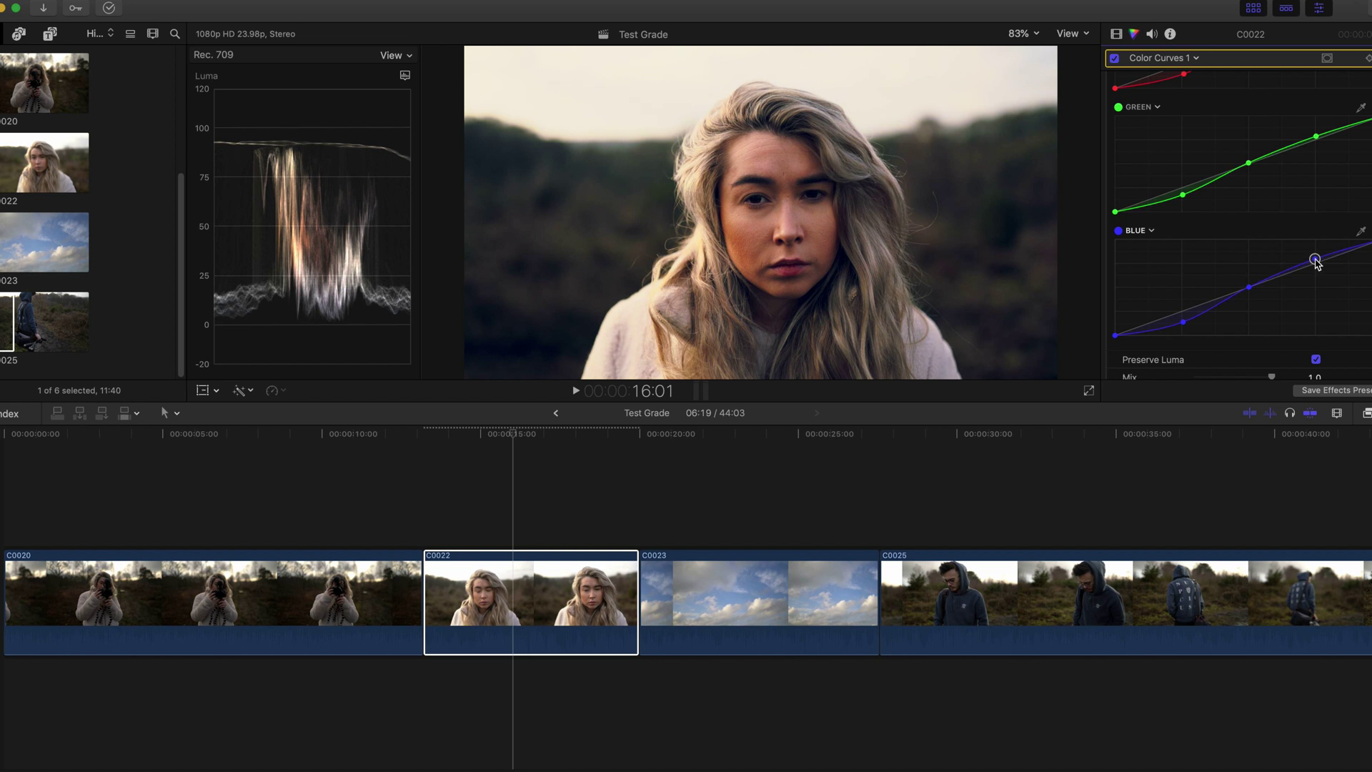
Step: Compare the clip with the curves correction off and on, leaving it enabled
{"action": "left_click", "coordinate": [1115, 58]}
{"action": "left_click", "coordinate": [1115, 58]}
{"action": "left_click", "coordinate": [1115, 58]}
{"action": "left_click", "coordinate": [1115, 58]}
{"action": "left_click", "coordinate": [1115, 58]}
{"action": "left_click", "coordinate": [1115, 58]}
{"action": "left_click", "coordinate": [1115, 57]}
{"action": "left_click", "coordinate": [1114, 58]}
{"action": "left_click", "coordinate": [1115, 58]}
{"action": "left_click", "coordinate": [1115, 58]}
{"action": "left_click", "coordinate": [1115, 58]}
{"action": "left_click", "coordinate": [1114, 57]}
{"action": "left_click", "coordinate": [1115, 58]}
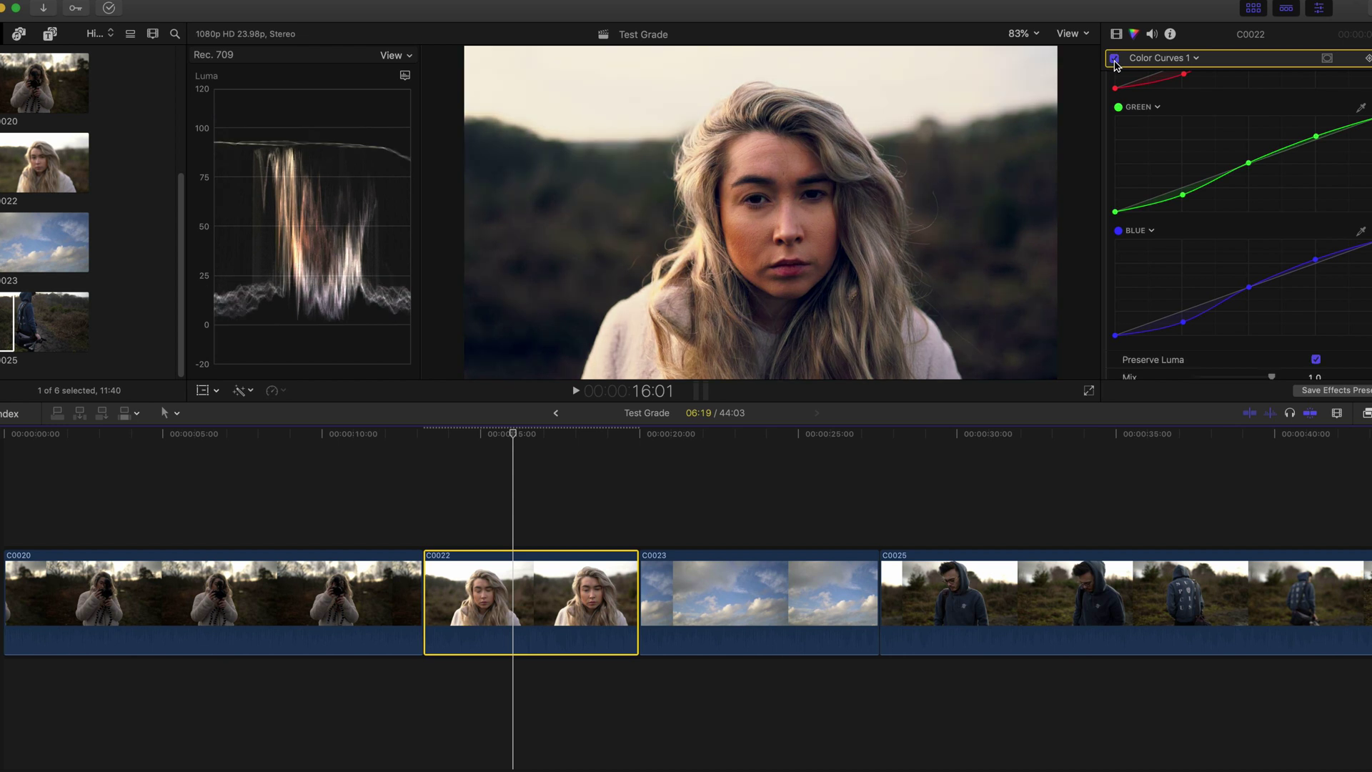
{"action": "scroll", "coordinate": [1221, 172], "scroll_direction": "up", "scroll_amount": 3}
{"action": "scroll", "coordinate": [1220, 174], "scroll_direction": "down", "scroll_amount": 3}
{"action": "scroll", "coordinate": [1214, 143], "scroll_direction": "up", "scroll_amount": 5}
Step: Add Hue/Saturation Curves 1 to C0022 from the correction dropdown
{"action": "left_click", "coordinate": [1198, 60]}
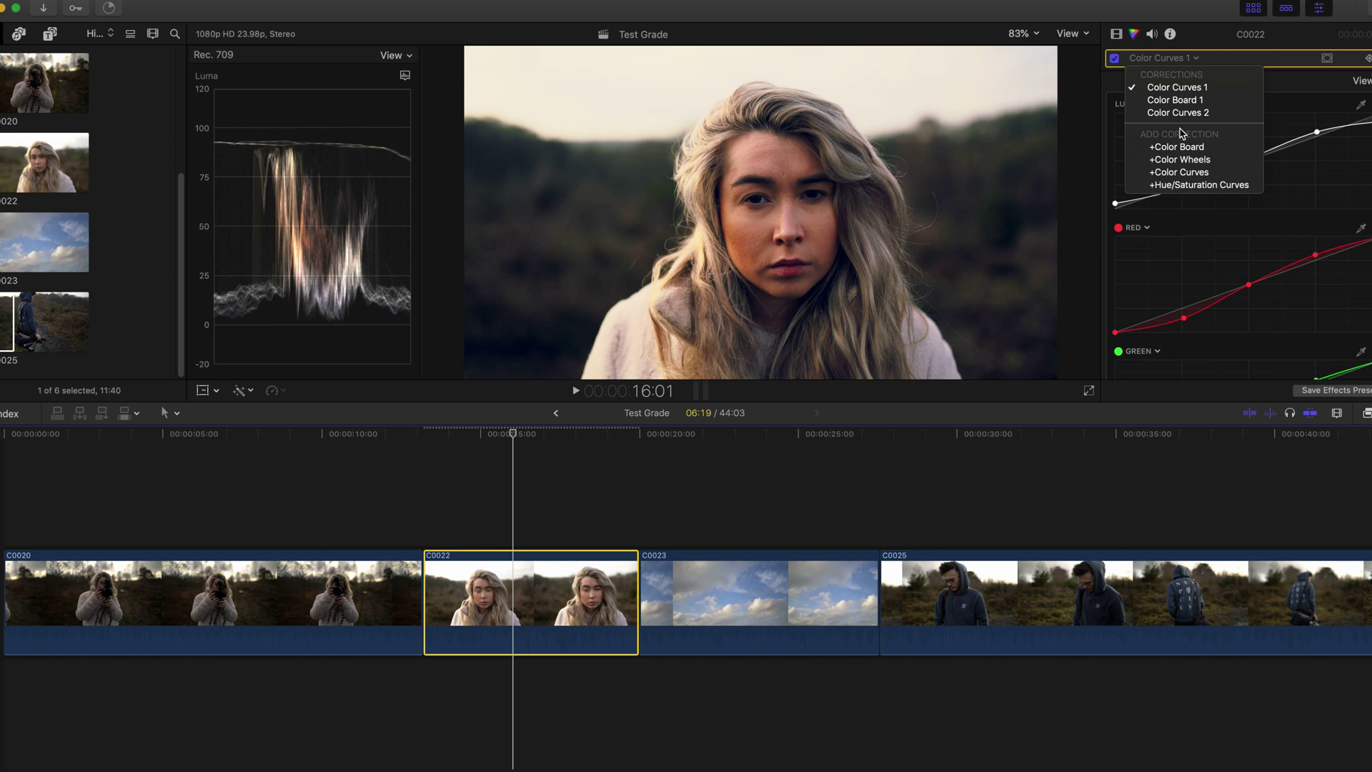
{"action": "left_click", "coordinate": [1219, 189]}
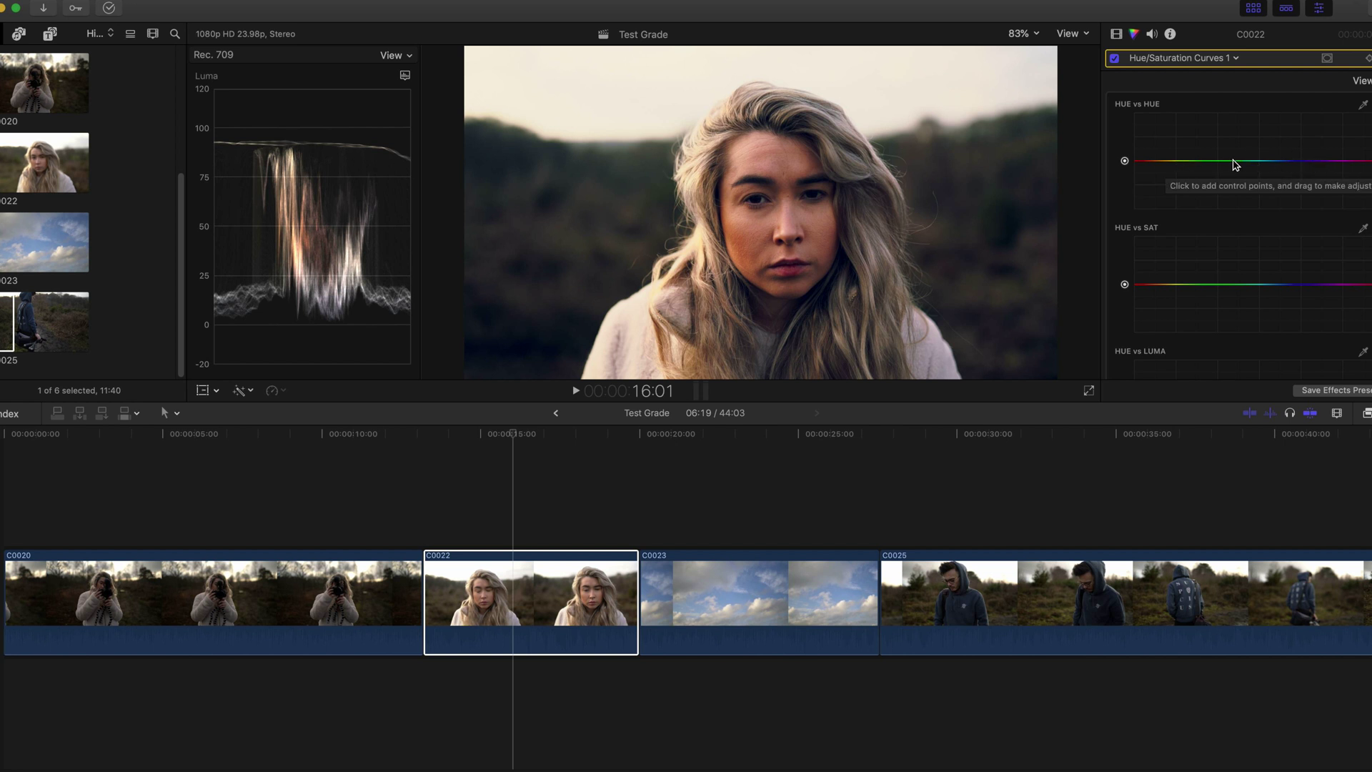
{"action": "left_click", "coordinate": [1163, 161]}
{"action": "left_click", "coordinate": [1198, 161]}
{"action": "left_click", "coordinate": [1233, 161]}
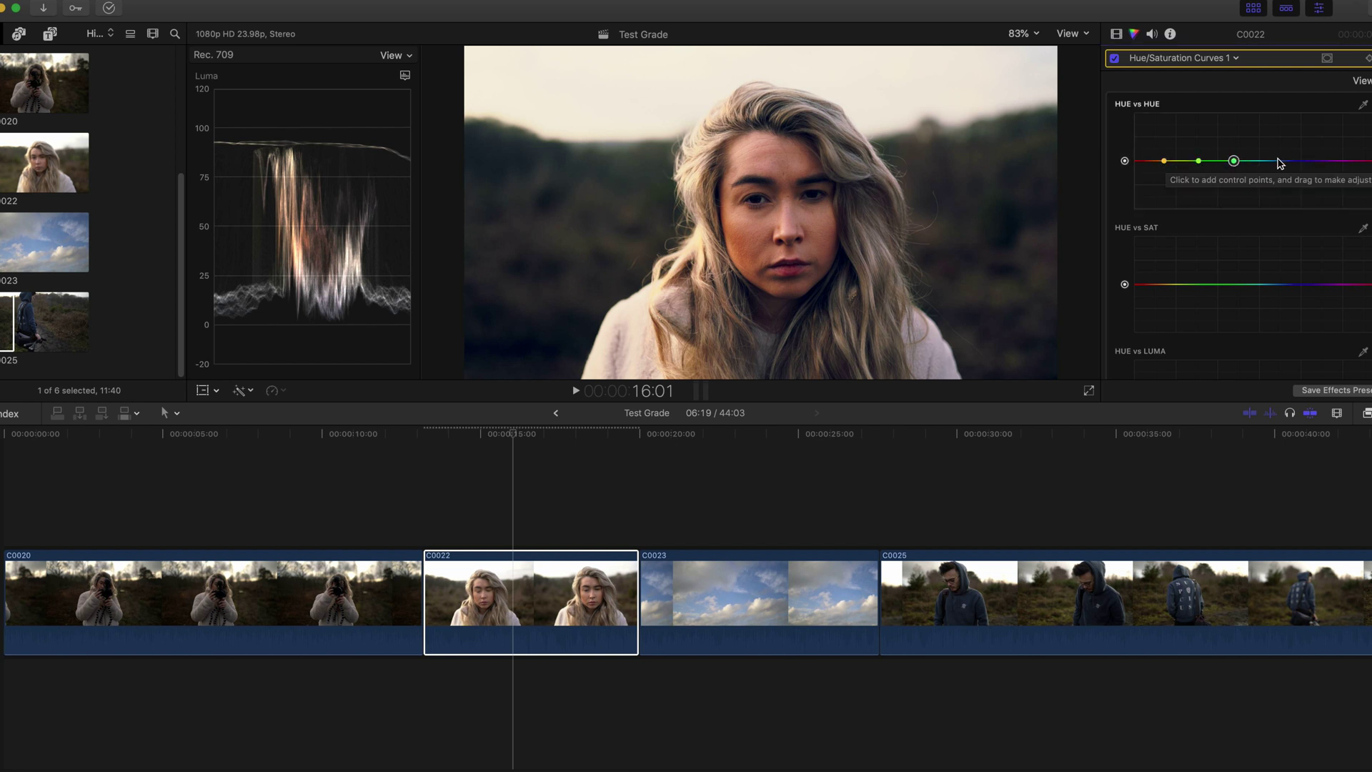
{"action": "left_click", "coordinate": [1368, 104]}
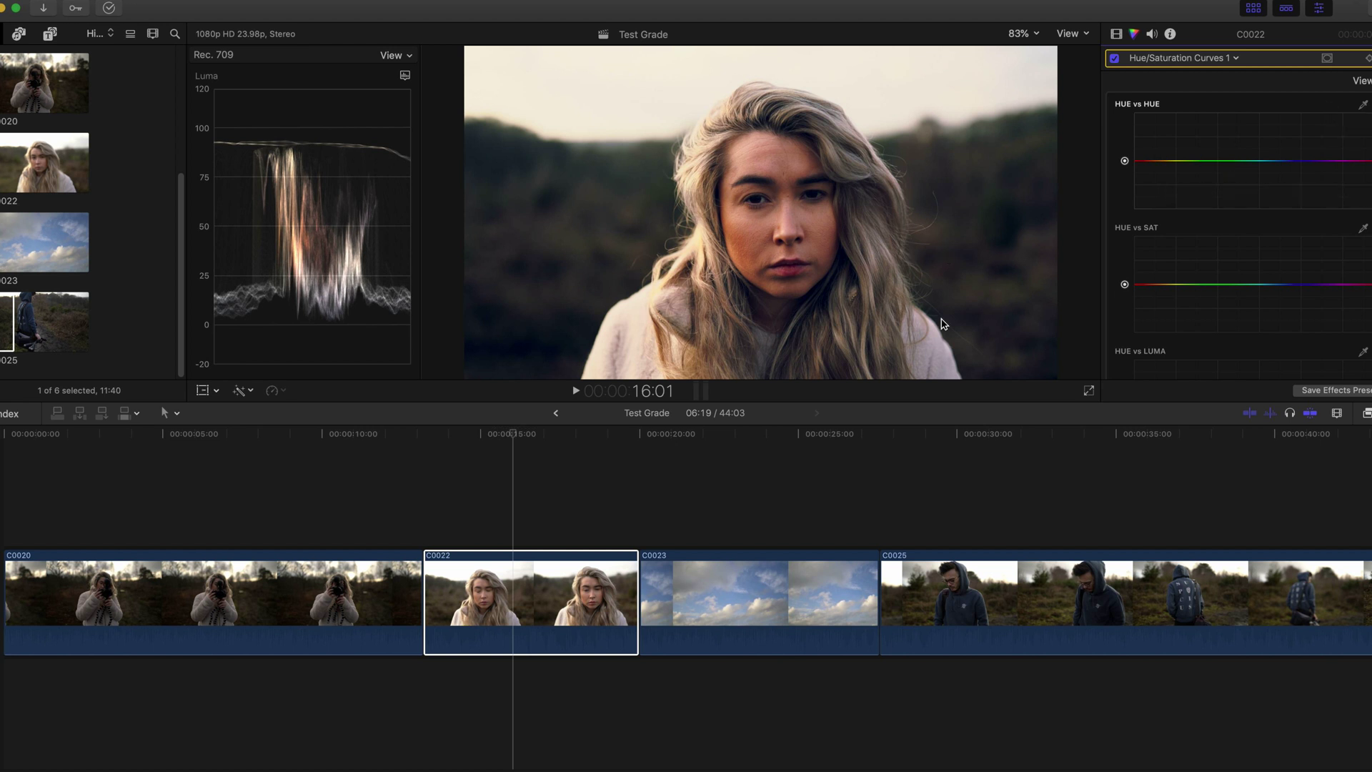
{"action": "left_click", "coordinate": [1363, 106]}
{"action": "left_click", "coordinate": [755, 228]}
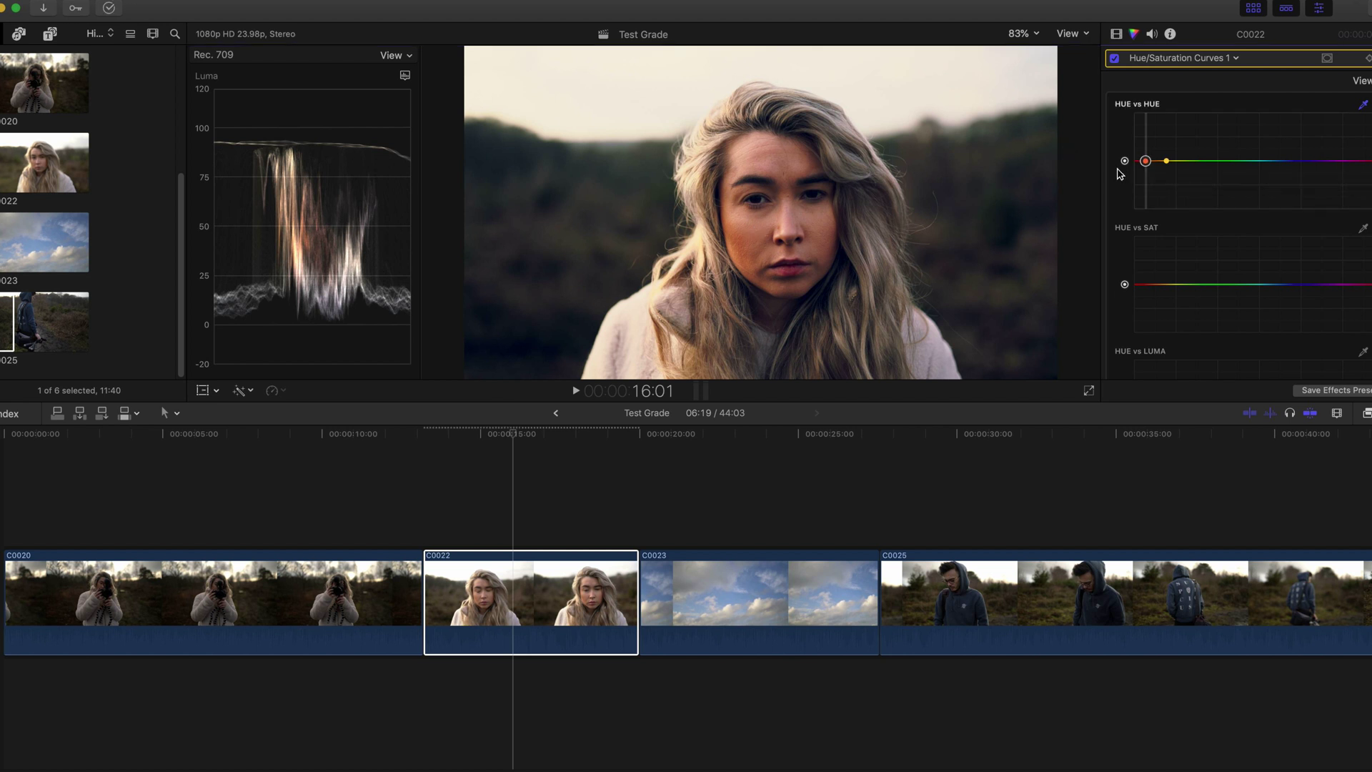
{"action": "mouse_move", "coordinate": [1145, 153]}
{"action": "left_mouse_down"}
{"action": "mouse_move", "coordinate": [1144, 176]}
{"action": "mouse_move", "coordinate": [1145, 142]}
{"action": "mouse_move", "coordinate": [1146, 197]}
{"action": "mouse_move", "coordinate": [1149, 166]}
{"action": "left_mouse_up"}
{"action": "key", "text": "Delete"}
{"action": "scroll", "coordinate": [1175, 283], "scroll_direction": "down", "scroll_amount": 2}
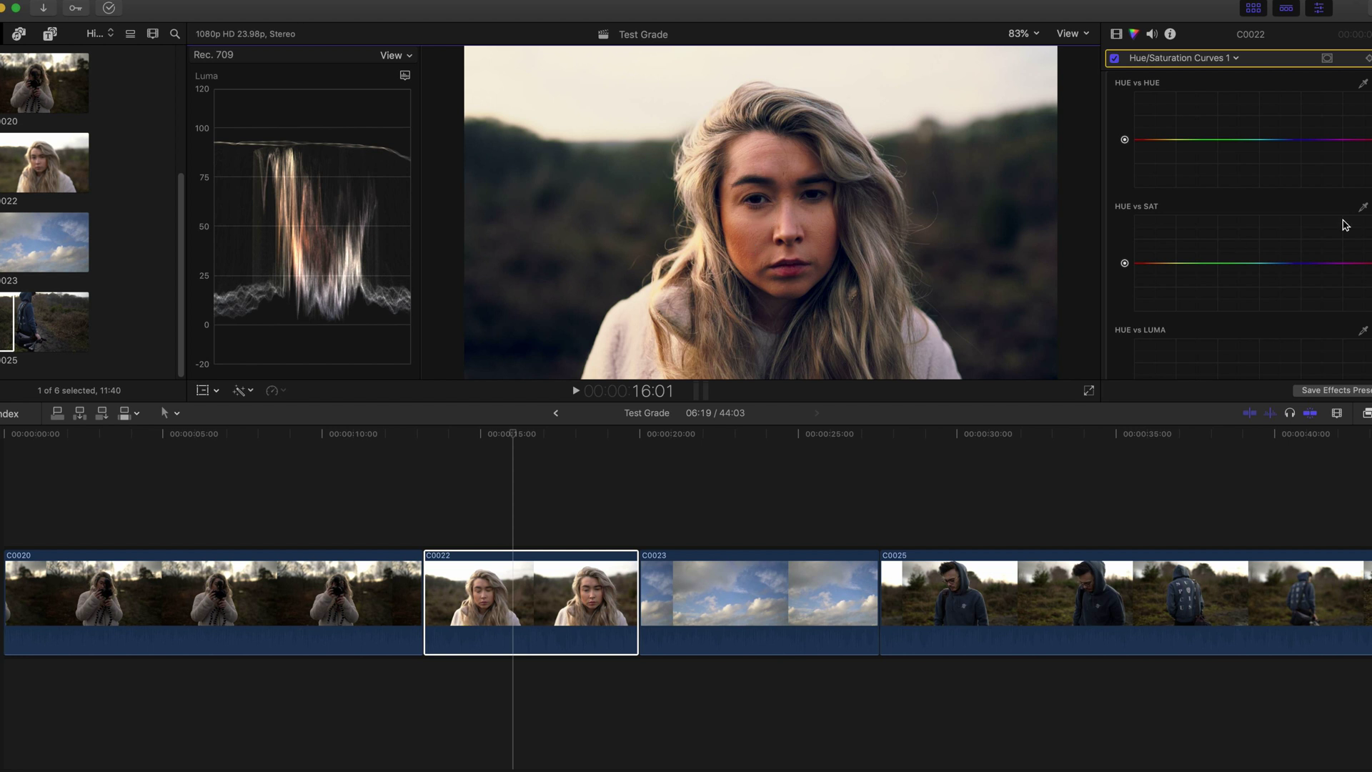
Step: Sample the face's skin tone for Hue vs Sat and lower that hue's saturation
{"action": "left_click", "coordinate": [1363, 208]}
{"action": "left_click", "coordinate": [754, 230]}
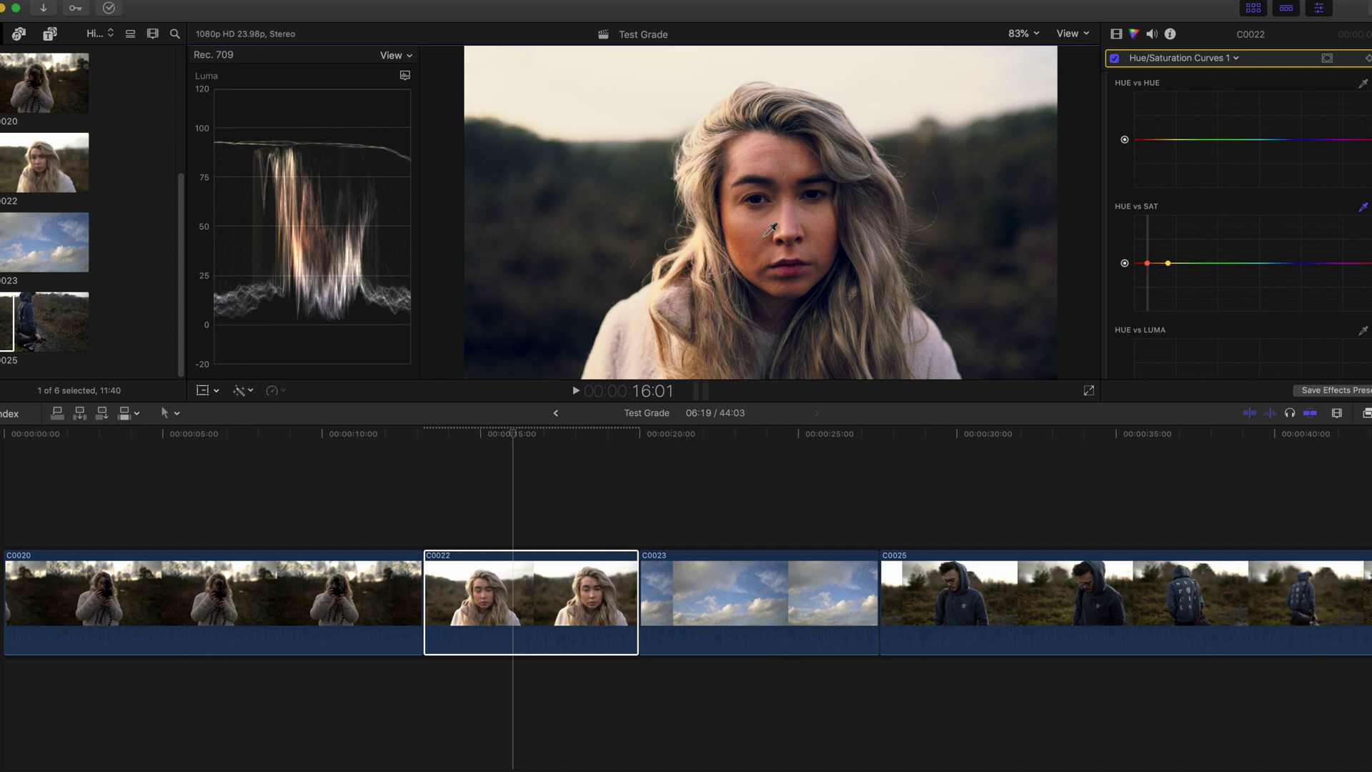
{"action": "left_click", "coordinate": [1147, 264]}
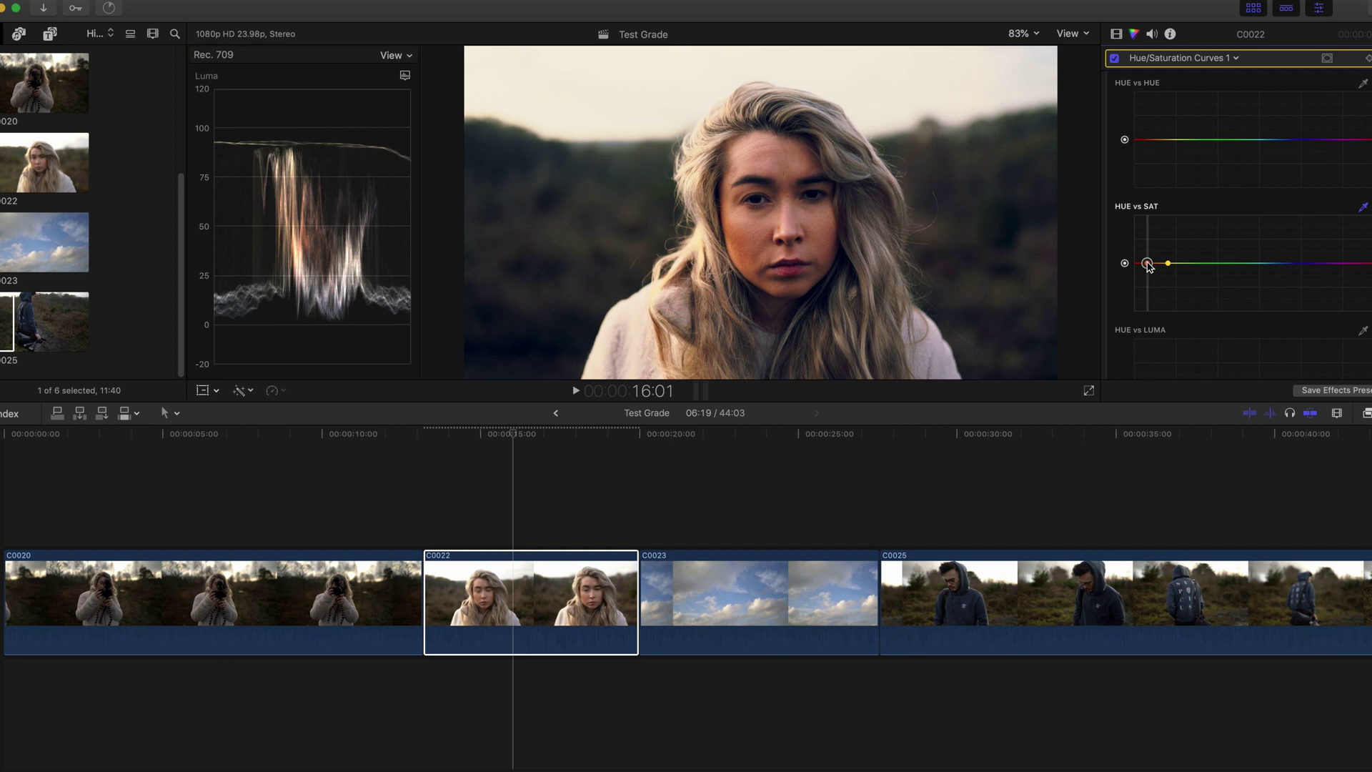
{"action": "left_click_drag", "start_coordinate": [1144, 247], "coordinate": [1148, 275]}
{"action": "scroll", "coordinate": [1124, 244], "scroll_direction": "down", "scroll_amount": 5}
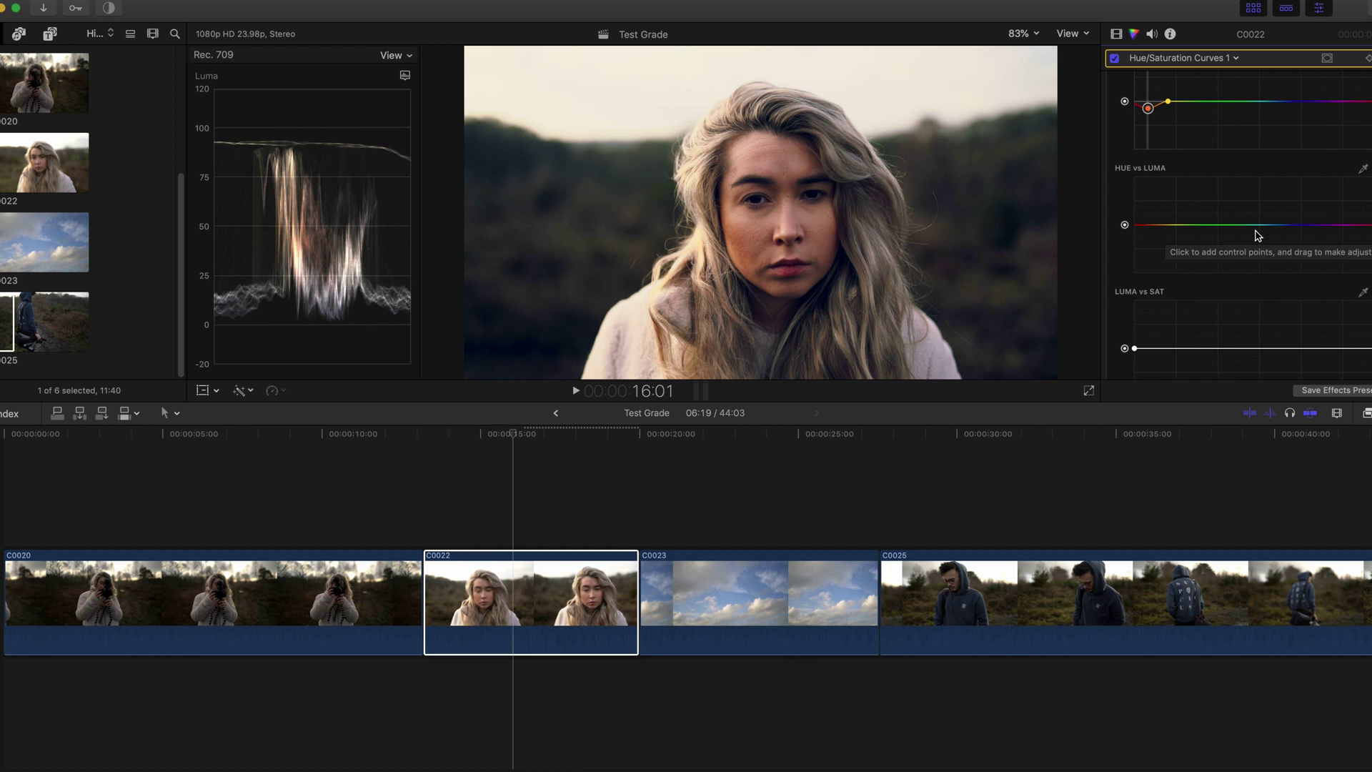
Step: Sample the skin tone for Hue vs Luma to darken it, then desaturate it a little more
{"action": "left_click", "coordinate": [1362, 169]}
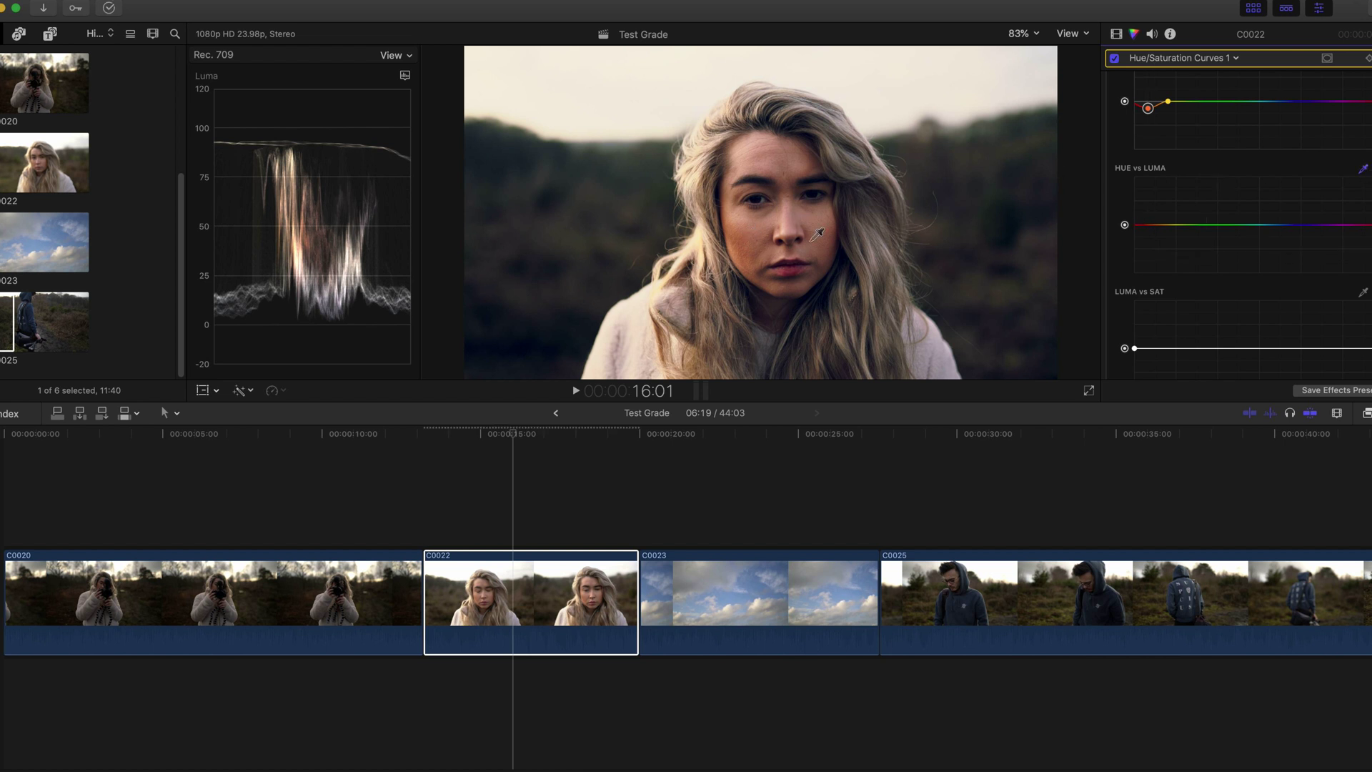
{"action": "left_click", "coordinate": [748, 233]}
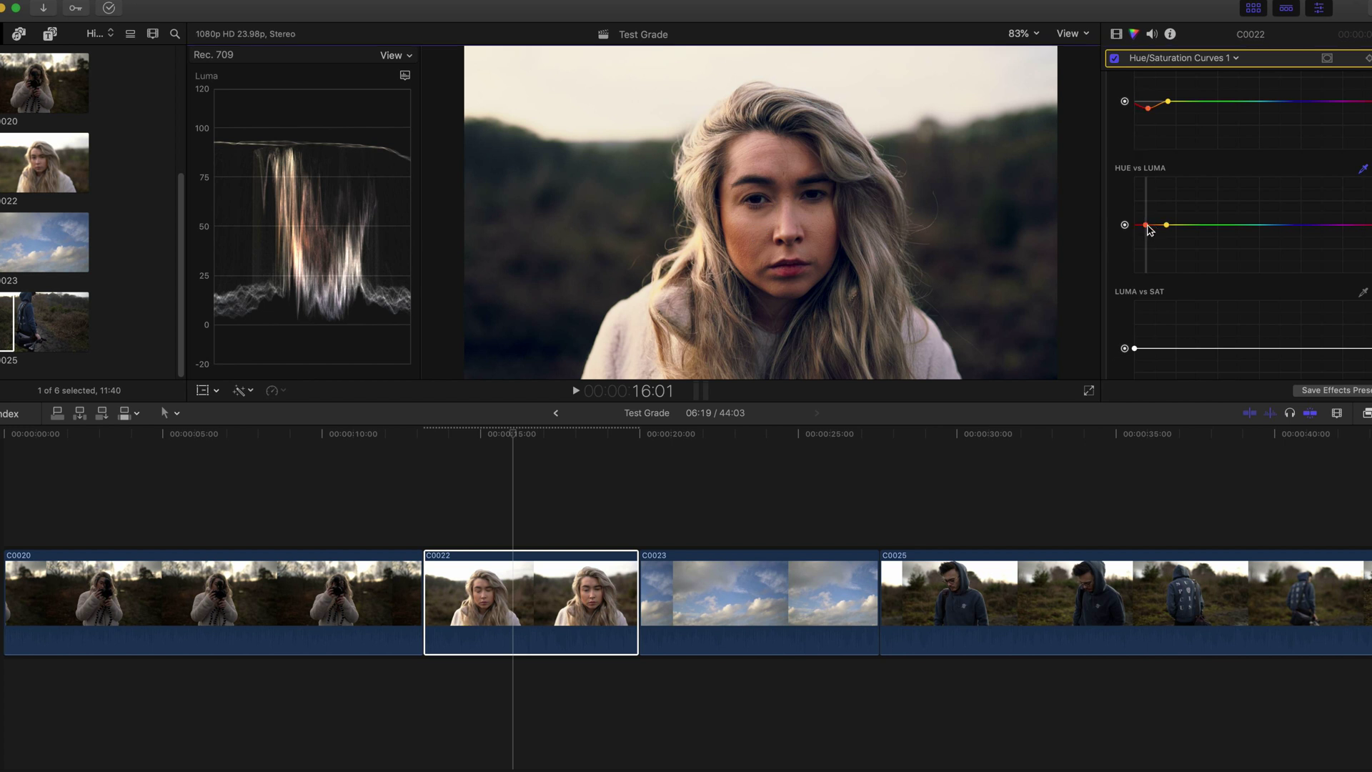
{"action": "left_click_drag", "start_coordinate": [1147, 228], "coordinate": [1148, 234]}
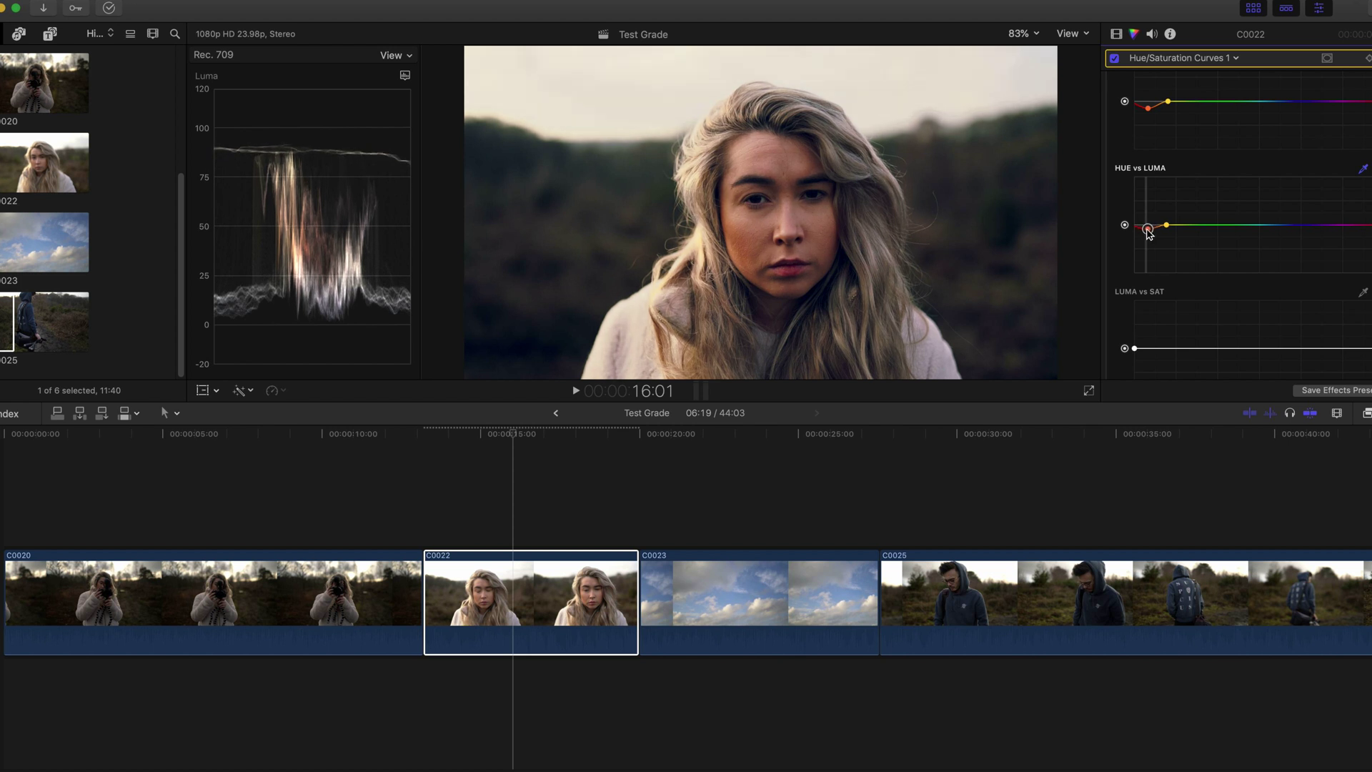
{"action": "left_click", "coordinate": [1148, 108]}
{"action": "left_click_drag", "start_coordinate": [1148, 108], "coordinate": [1150, 112]}
{"action": "scroll", "coordinate": [1149, 111], "scroll_direction": "up", "scroll_amount": 5}
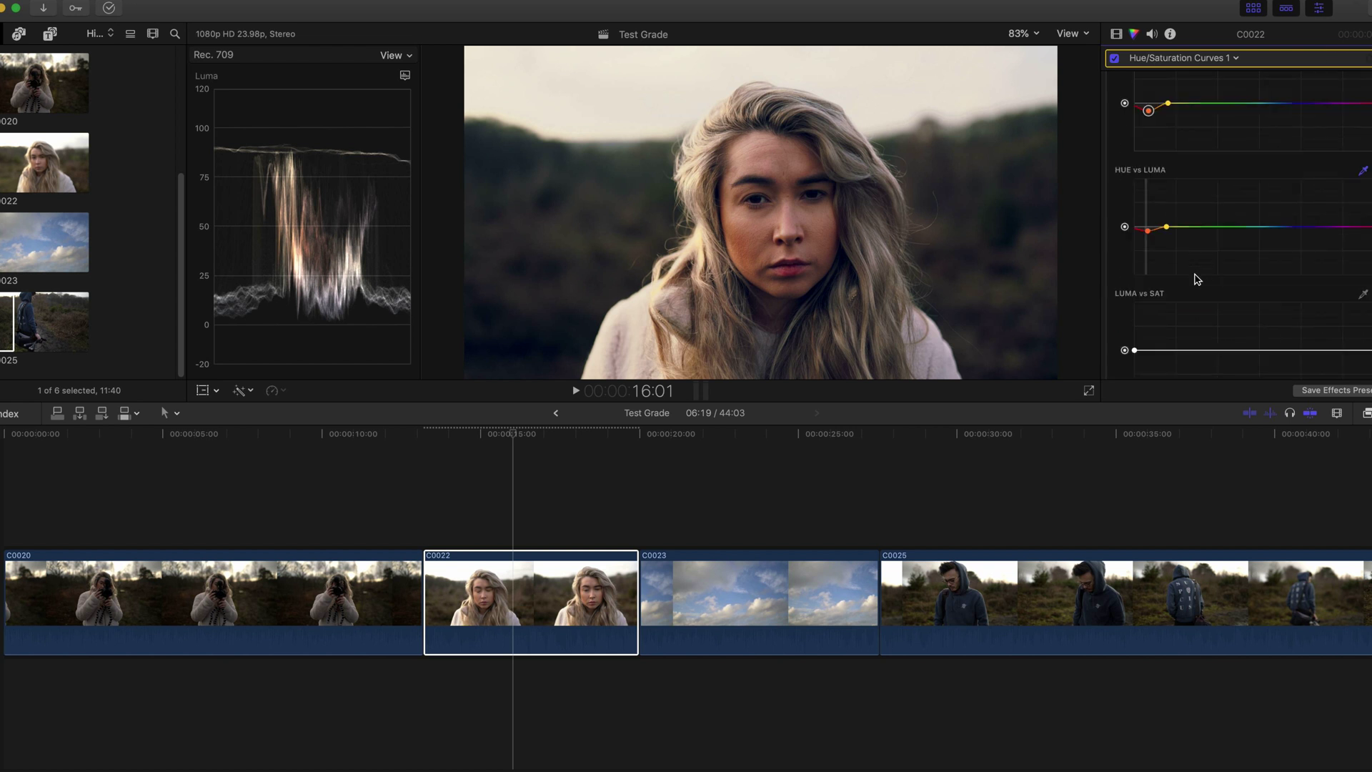
Step: Close the corrections list and show C0022's list of video effects
{"action": "left_click", "coordinate": [1178, 58]}
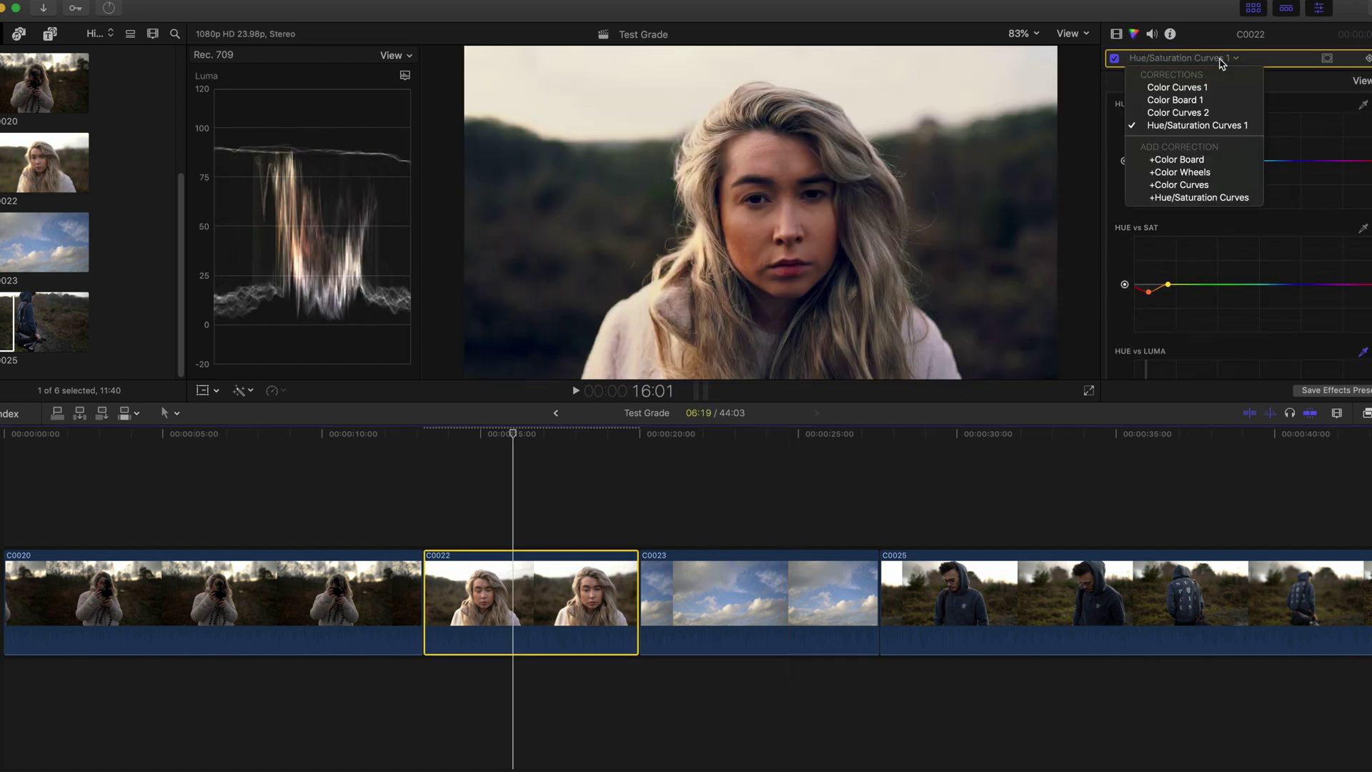
{"action": "left_click", "coordinate": [1119, 39]}
{"action": "left_click", "coordinate": [1116, 37]}
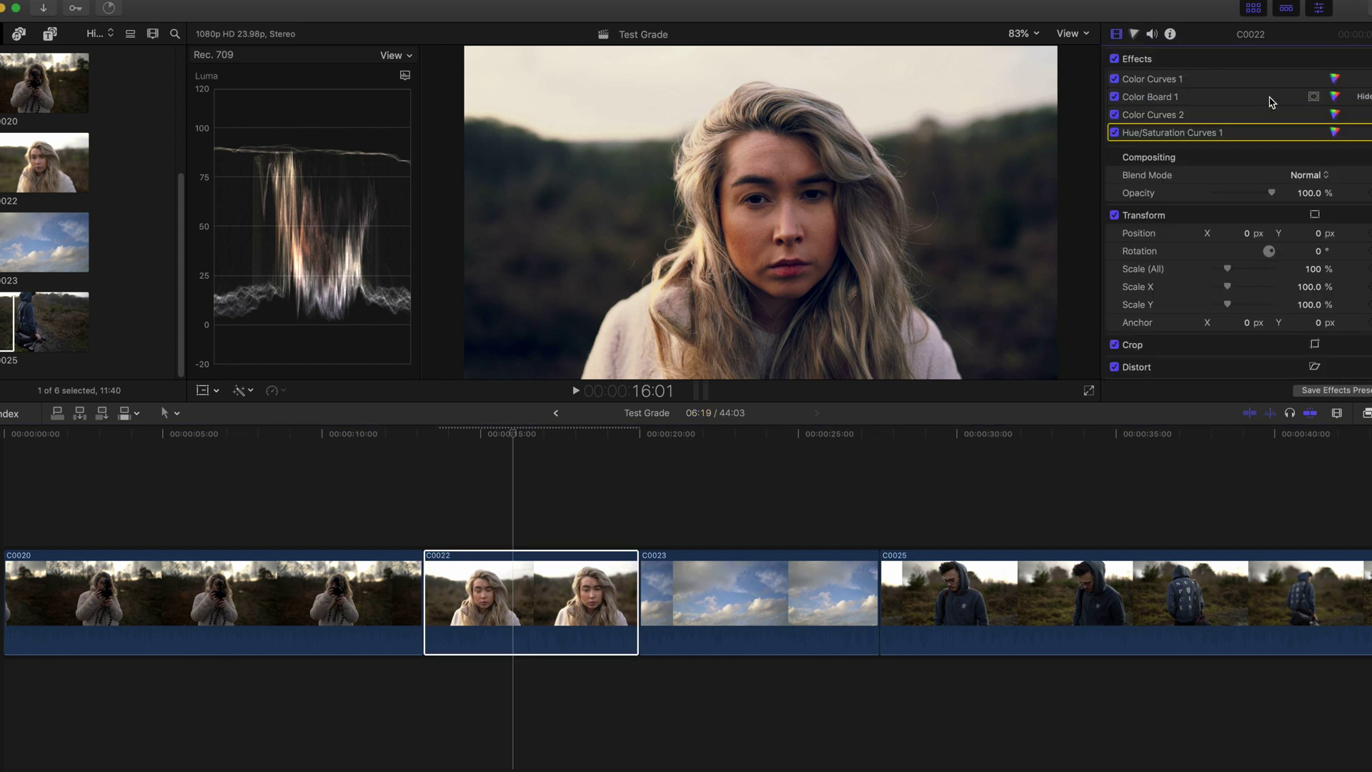
Step: Compare the graded and ungraded image with all effects on and off, then select Color Board 1
{"action": "left_click", "coordinate": [1116, 60]}
{"action": "left_click", "coordinate": [1115, 59]}
{"action": "left_click", "coordinate": [1115, 59]}
{"action": "left_click", "coordinate": [1116, 59]}
{"action": "left_click", "coordinate": [1115, 60]}
{"action": "left_click", "coordinate": [1116, 60]}
{"action": "left_click", "coordinate": [1116, 60]}
{"action": "left_click", "coordinate": [1116, 59]}
{"action": "left_click", "coordinate": [482, 629]}
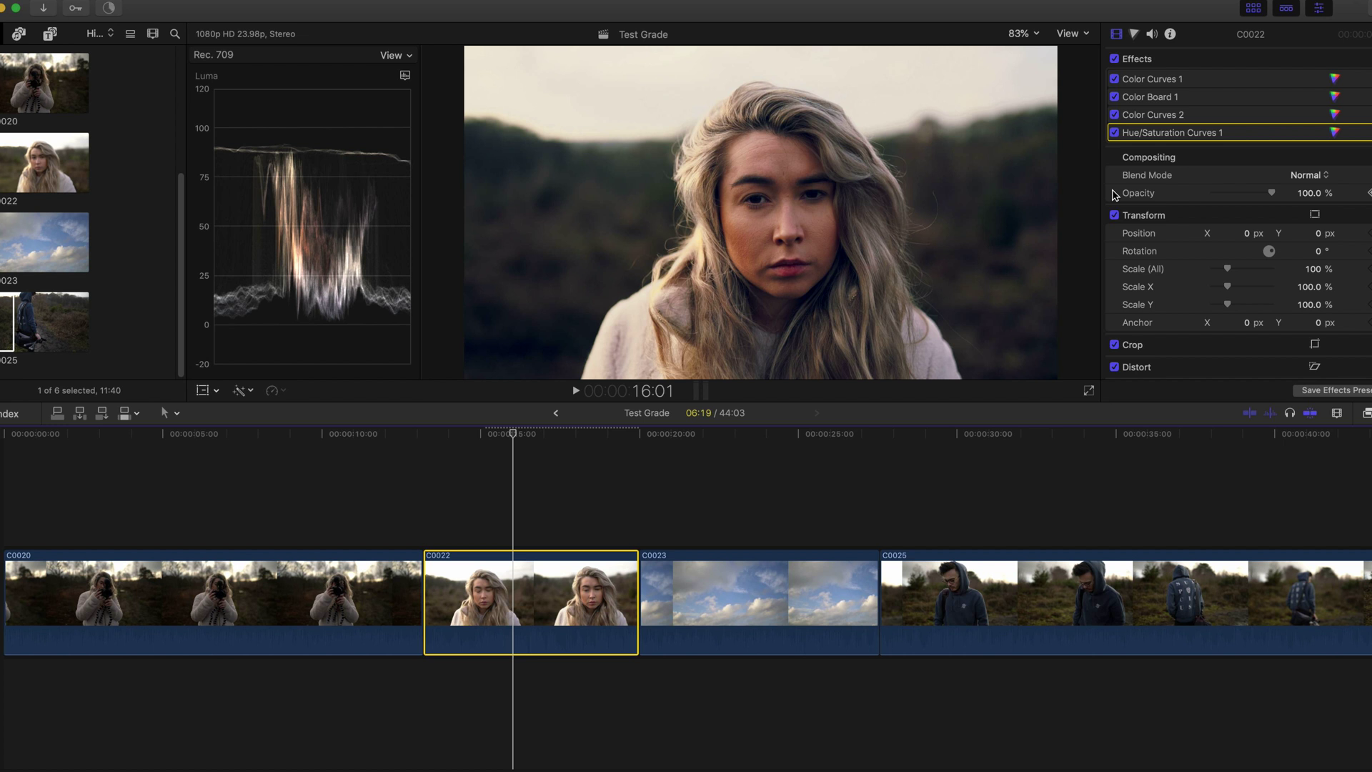
{"action": "left_click", "coordinate": [1115, 59]}
{"action": "left_click", "coordinate": [1115, 59]}
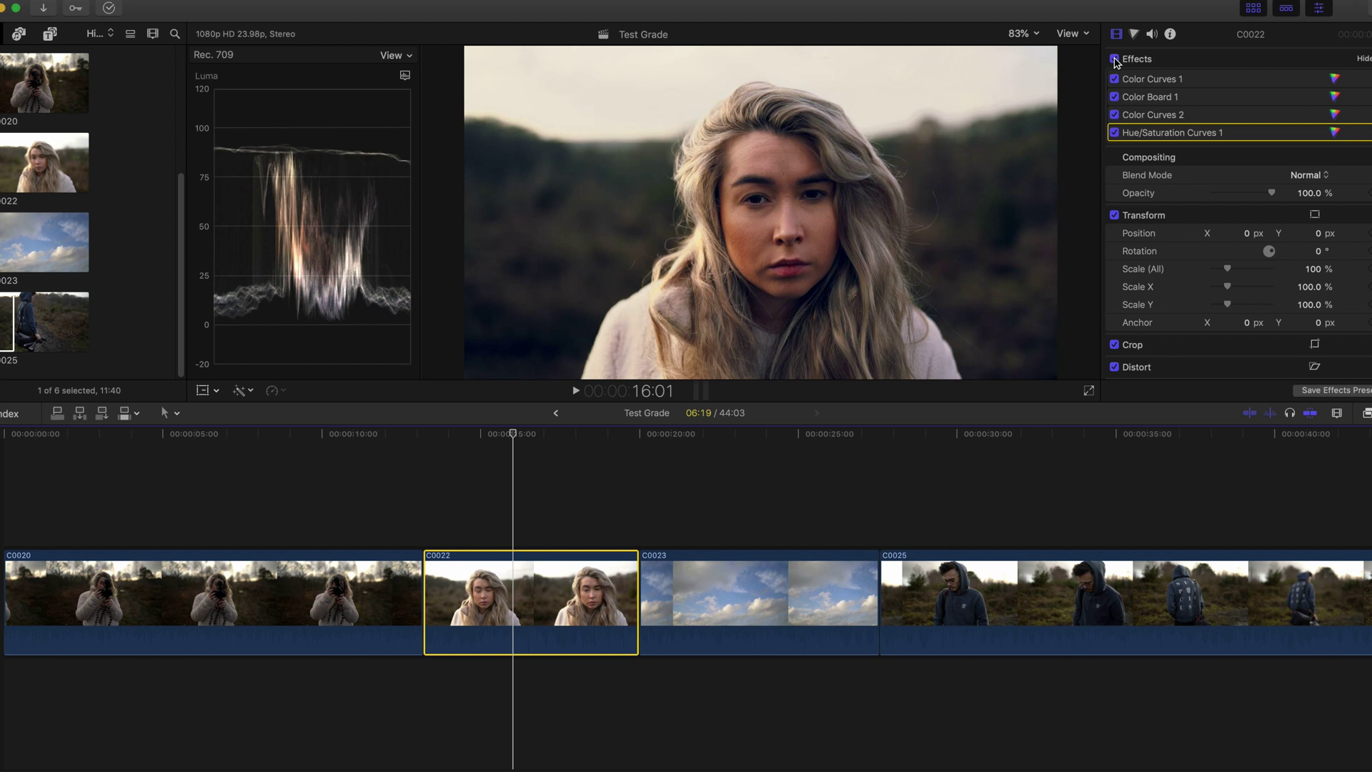
{"action": "left_click", "coordinate": [1175, 97]}
Step: Set C0022's Color Board highlights to 195° at 62%, shadows to 3° at 19%, and master to 53°
{"action": "double_click", "coordinate": [1193, 102]}
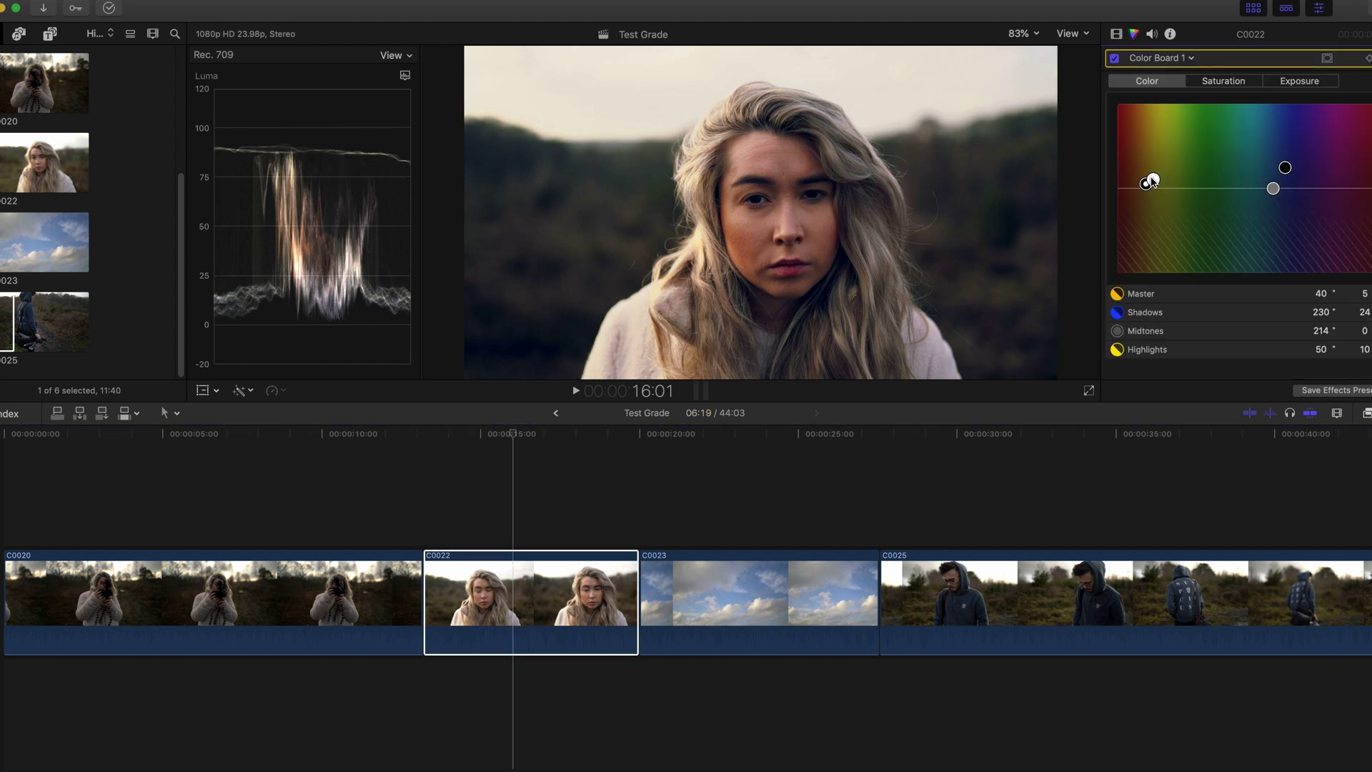
{"action": "left_click_drag", "start_coordinate": [1152, 180], "coordinate": [1119, 172]}
{"action": "left_click_drag", "start_coordinate": [1145, 184], "coordinate": [1155, 188]}
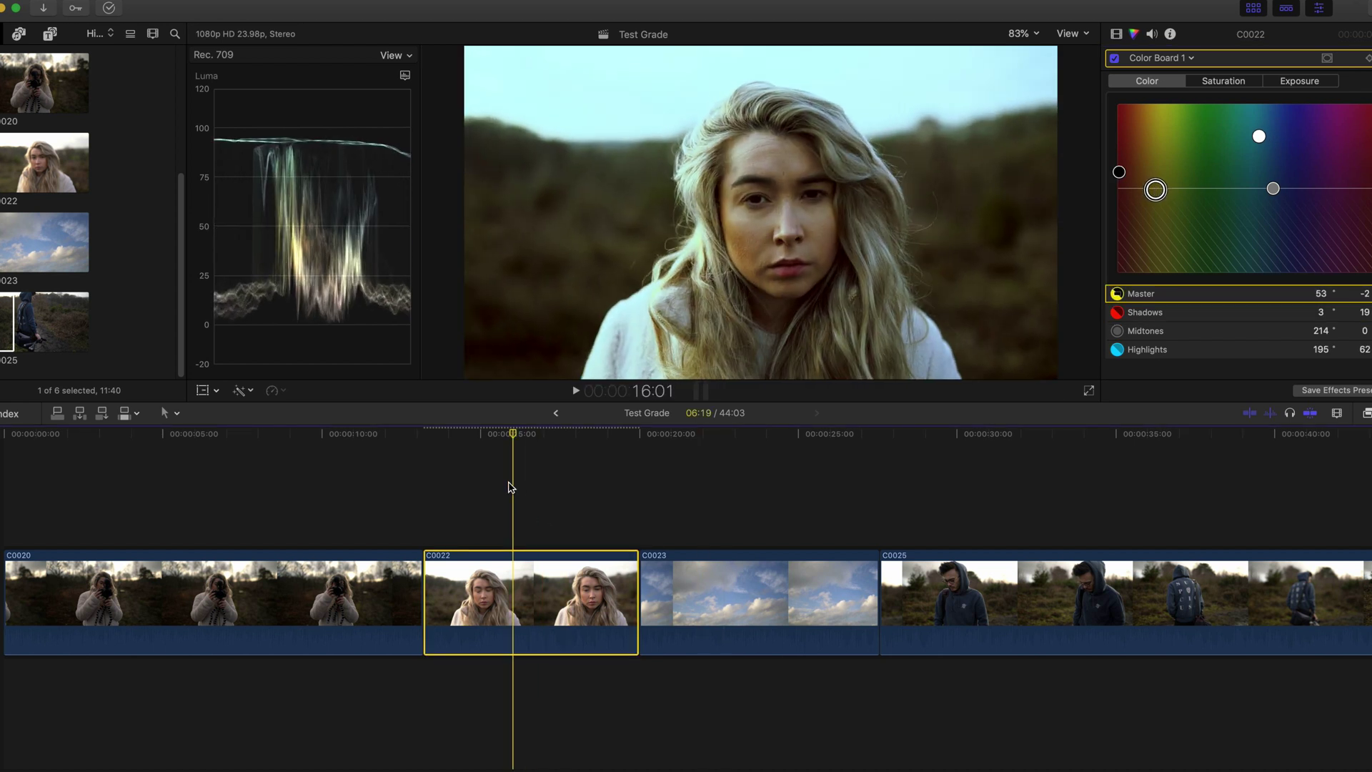
{"action": "left_click", "coordinate": [485, 449]}
{"action": "left_click", "coordinate": [575, 391]}
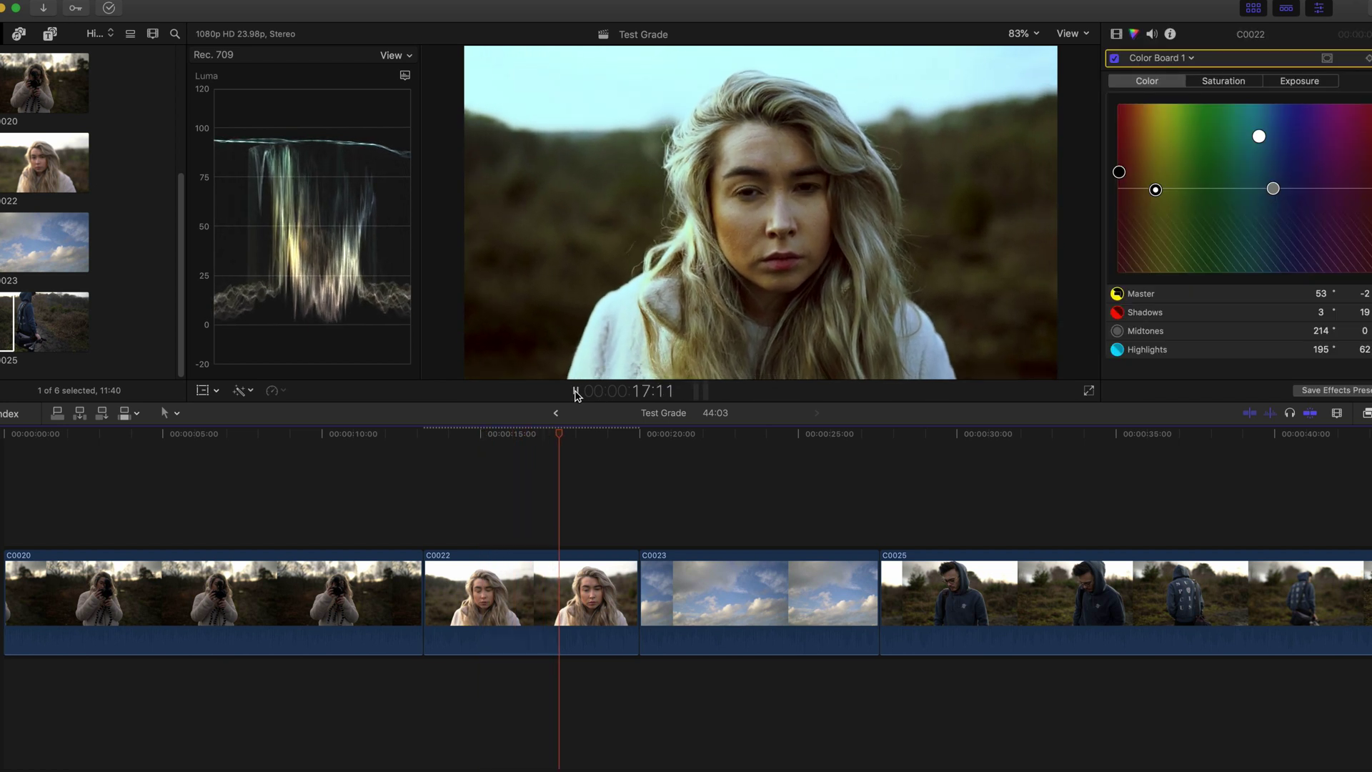
{"action": "left_click", "coordinate": [575, 391]}
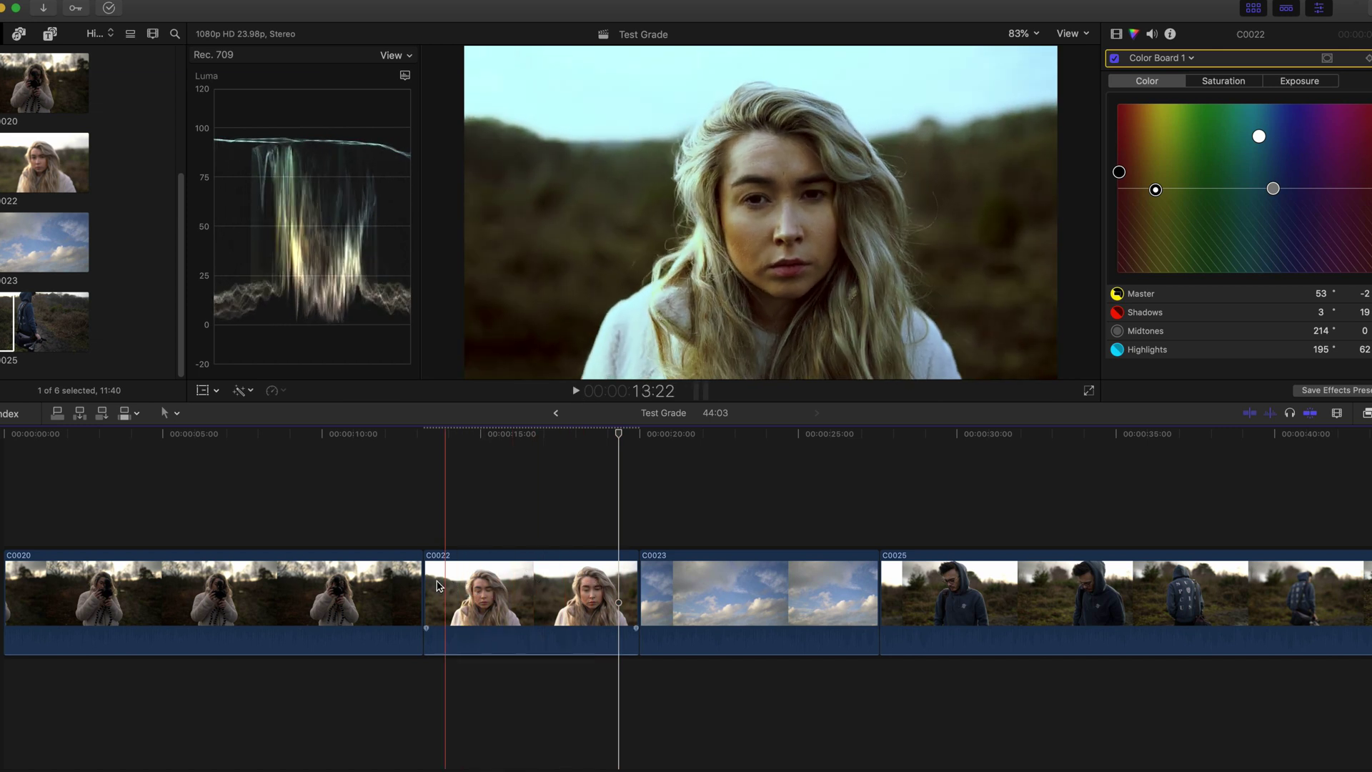
{"action": "left_click", "coordinate": [447, 435]}
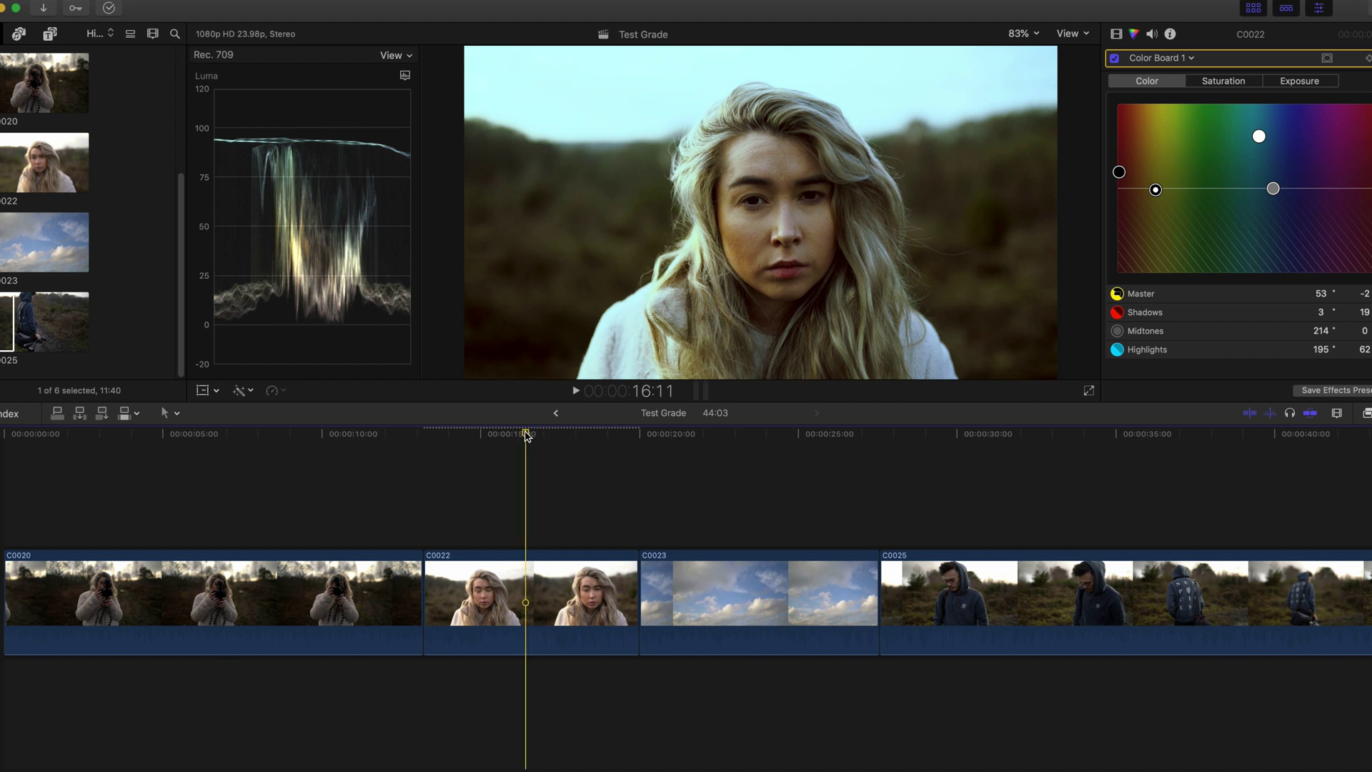
{"action": "left_click", "coordinate": [467, 434]}
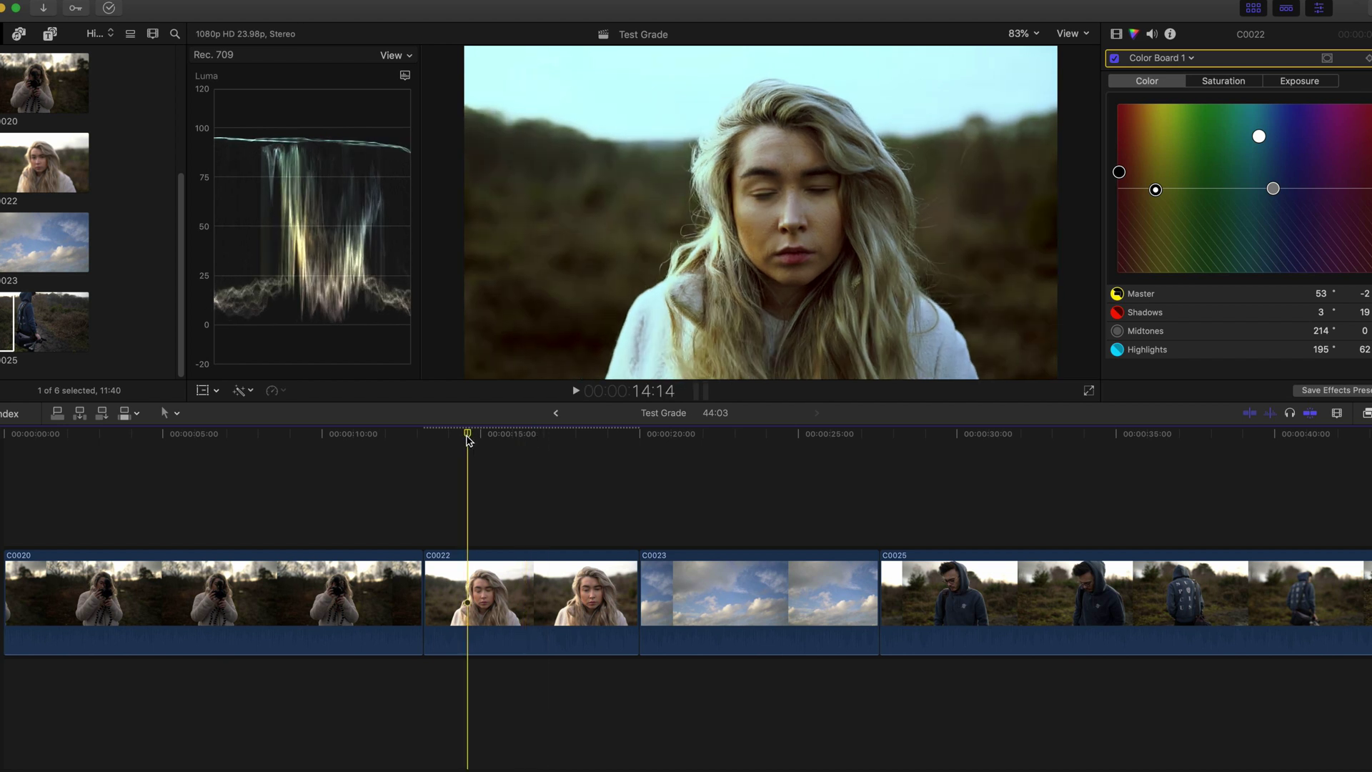
{"action": "key", "text": "j"}
{"action": "key", "text": "k"}
{"action": "left_click", "coordinate": [575, 392]}
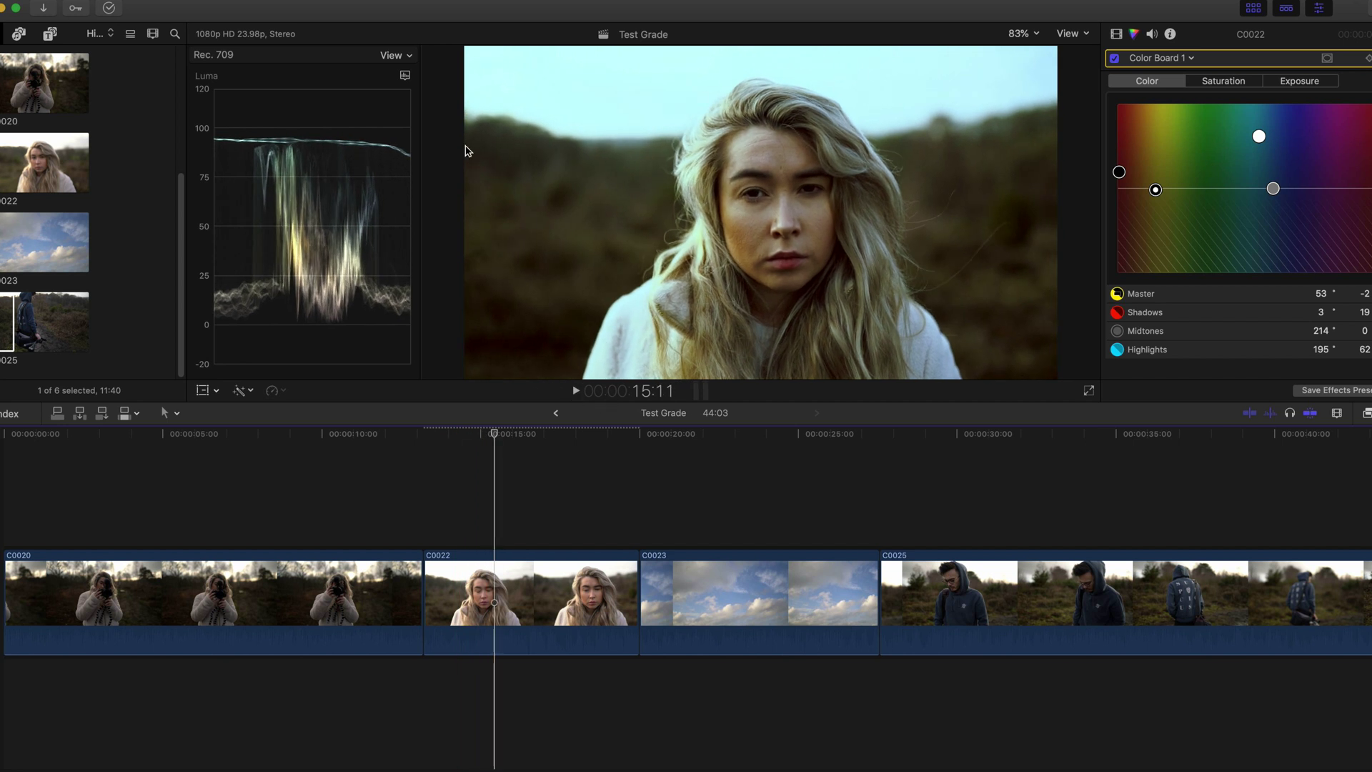
{"action": "left_click", "coordinate": [495, 436]}
{"action": "left_click_drag", "start_coordinate": [494, 439], "coordinate": [537, 439]}
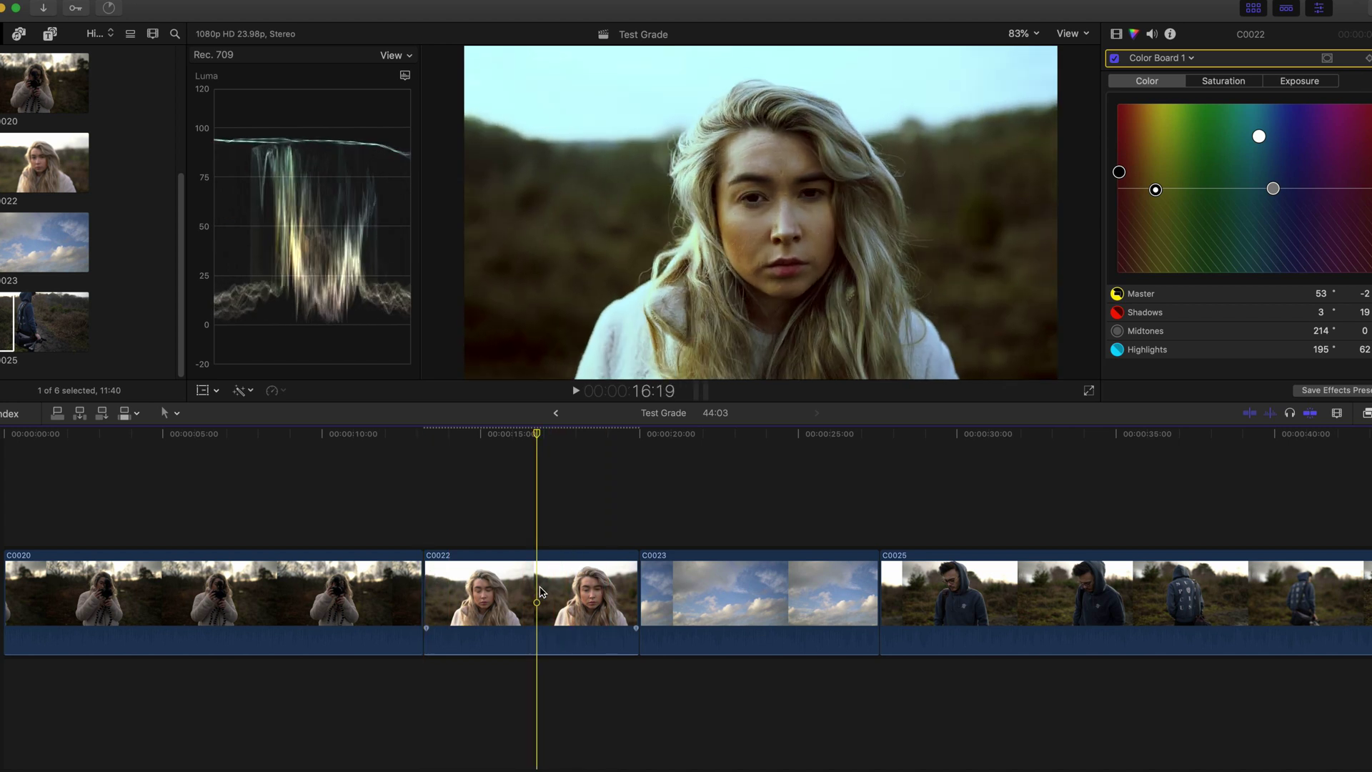
{"action": "left_click", "coordinate": [499, 600]}
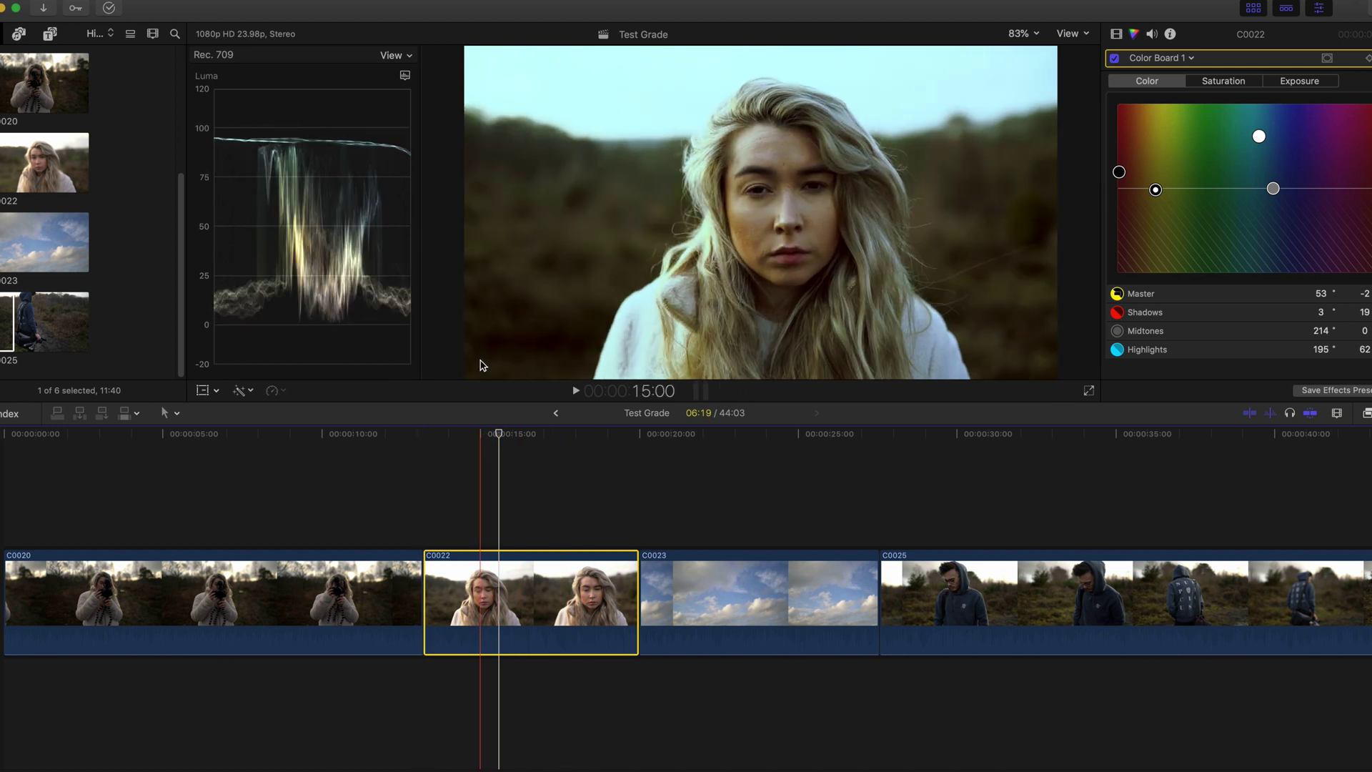
Step: Lower C0022's highlights exposure slightly, then tint highlights to 50° at 4% and shadows to 231° at 18%
{"action": "left_click", "coordinate": [1298, 82]}
{"action": "mouse_move", "coordinate": [1342, 192]}
{"action": "left_mouse_down"}
{"action": "mouse_move", "coordinate": [1336, 132]}
{"action": "mouse_move", "coordinate": [1340, 200]}
{"action": "mouse_move", "coordinate": [1327, 137]}
{"action": "mouse_move", "coordinate": [1325, 200]}
{"action": "left_mouse_up"}
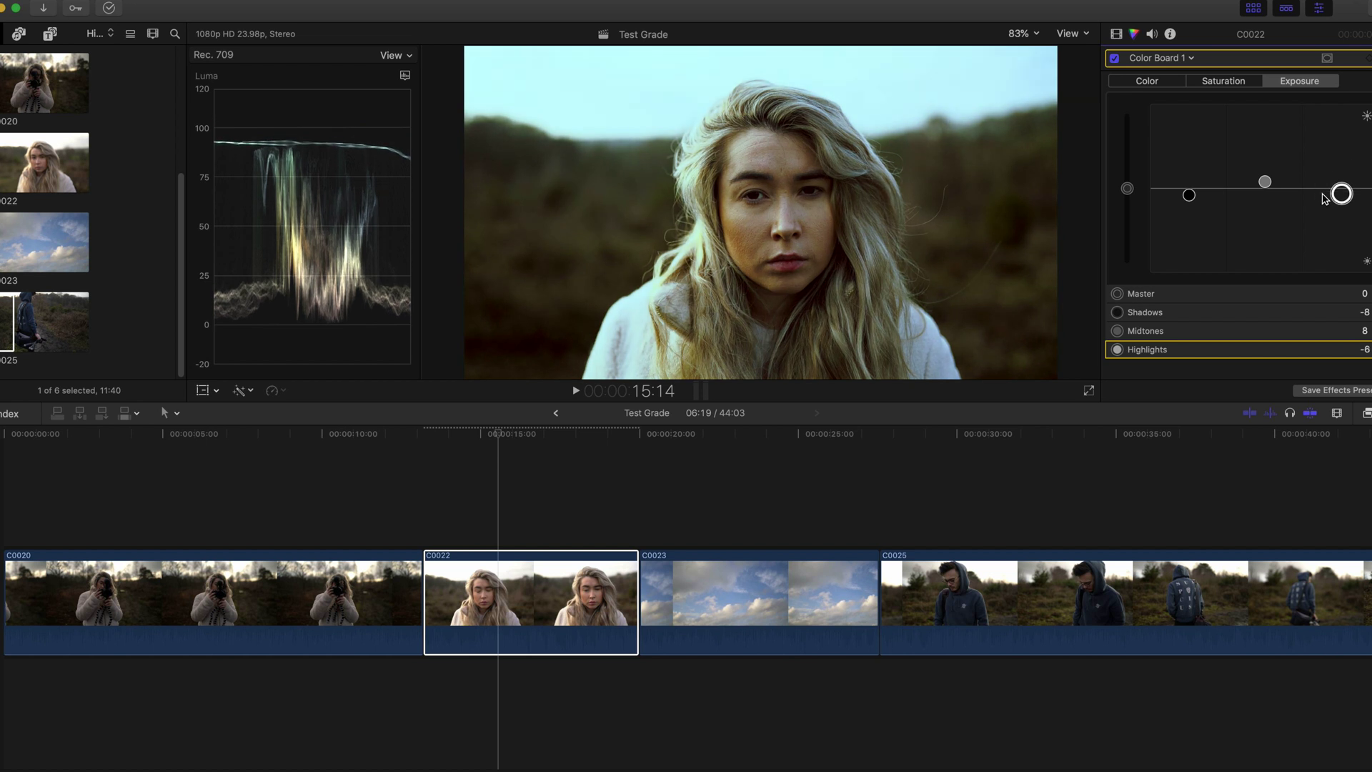
{"action": "left_click", "coordinate": [1165, 85]}
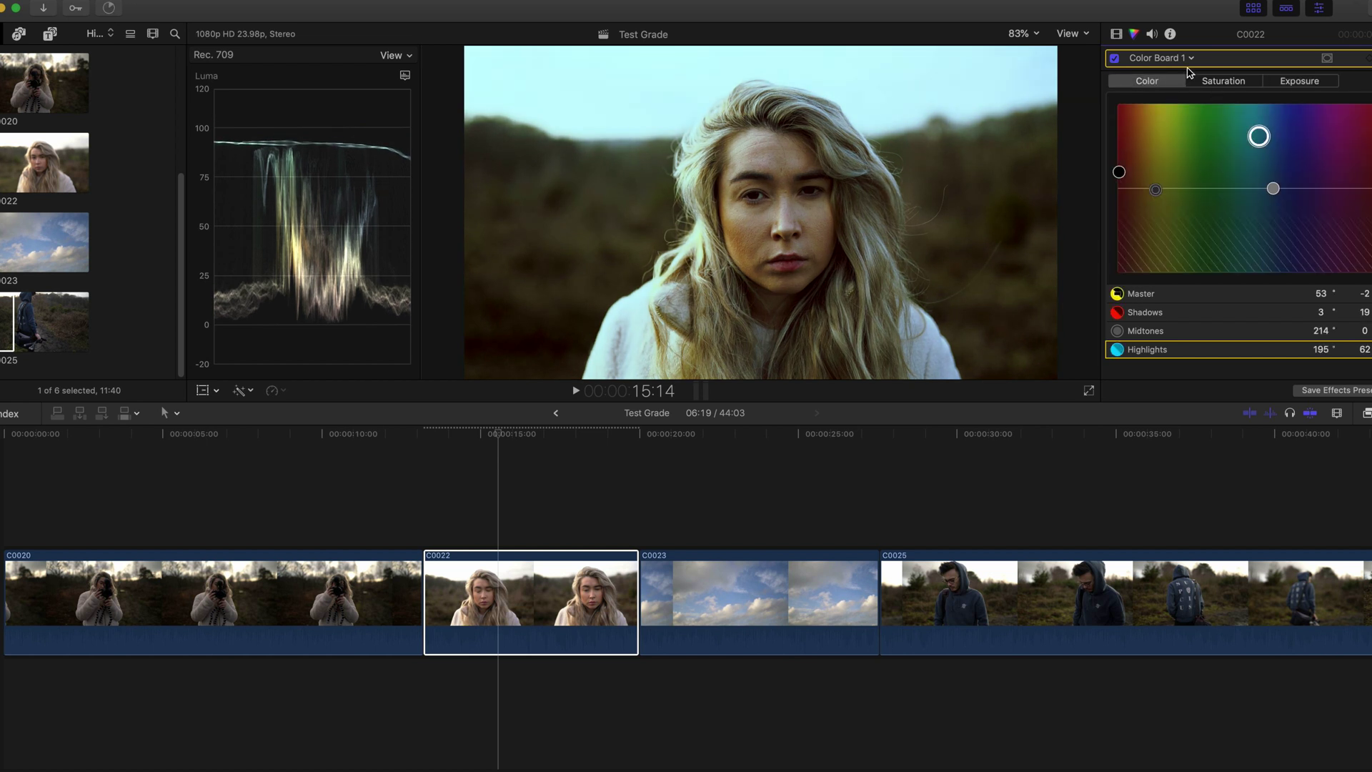
{"action": "left_click_drag", "start_coordinate": [1259, 140], "coordinate": [1154, 190]}
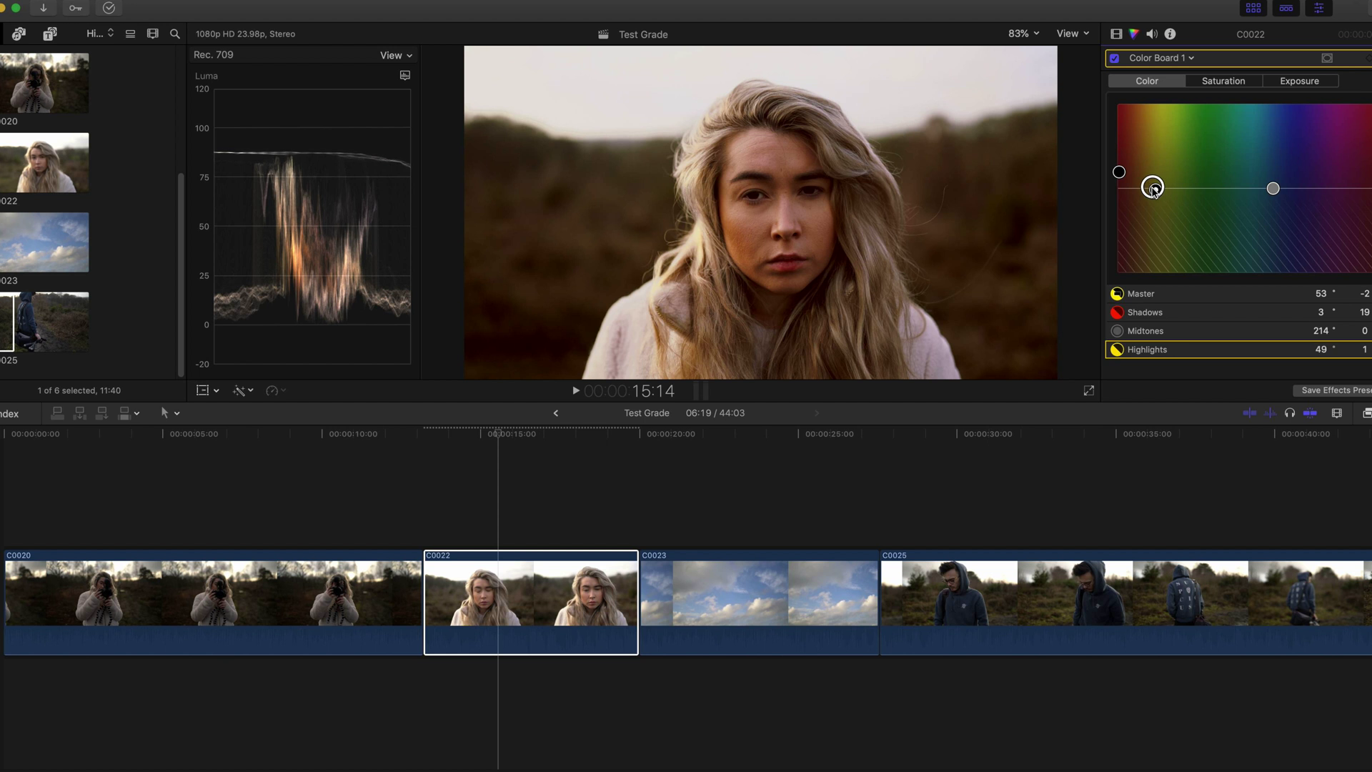
{"action": "left_click_drag", "start_coordinate": [1118, 172], "coordinate": [1290, 191]}
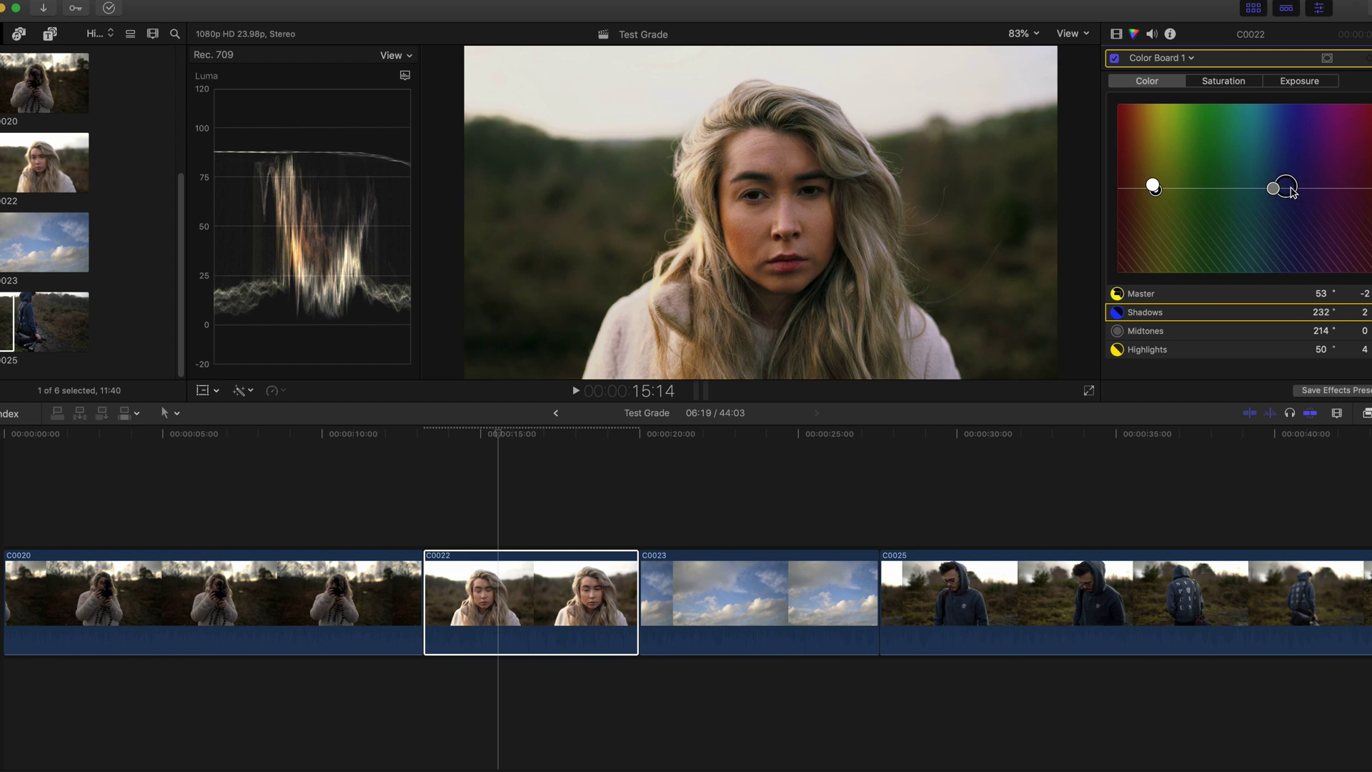
{"action": "left_click_drag", "start_coordinate": [1288, 193], "coordinate": [1291, 182]}
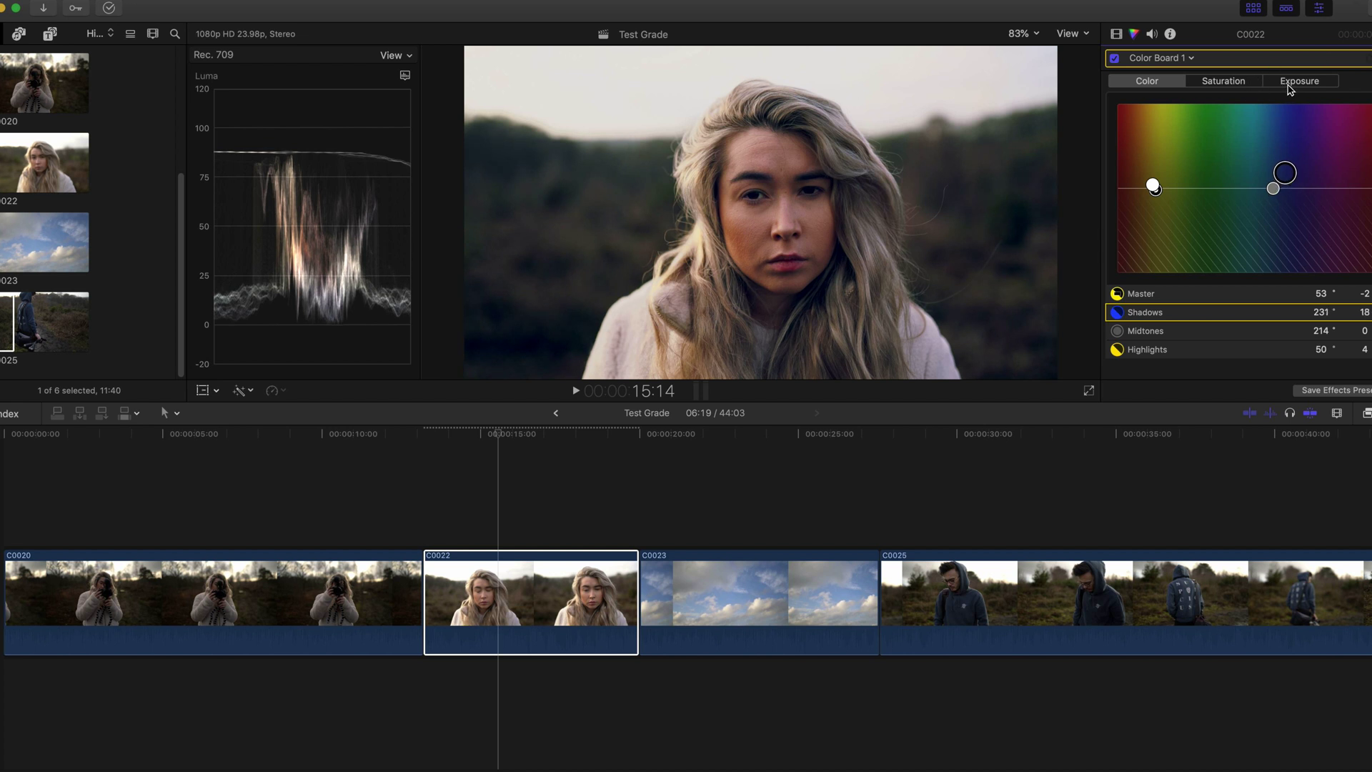
{"action": "left_click", "coordinate": [1191, 58]}
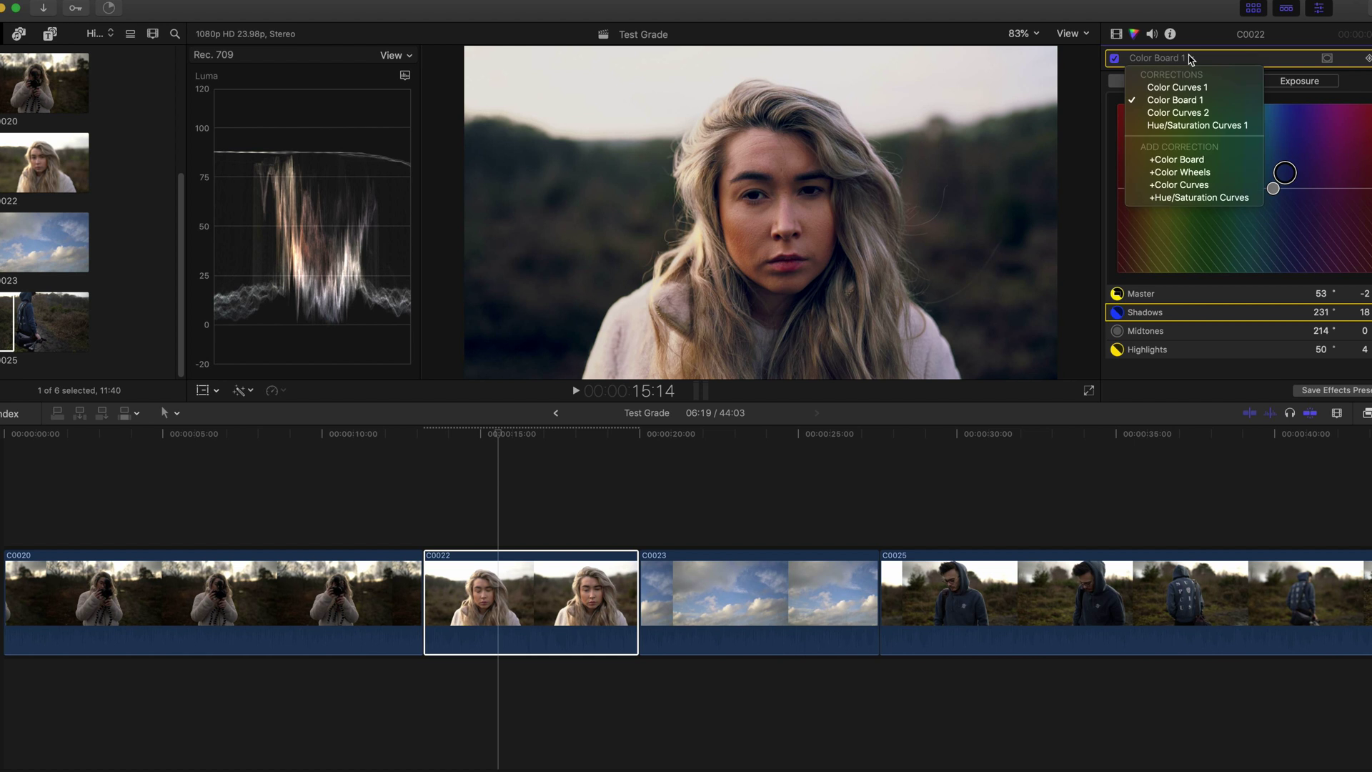
Step: Pull the ORANGE vs SAT curve down slightly in C0022's Hue/Saturation Curves 1
{"action": "left_click", "coordinate": [1190, 127]}
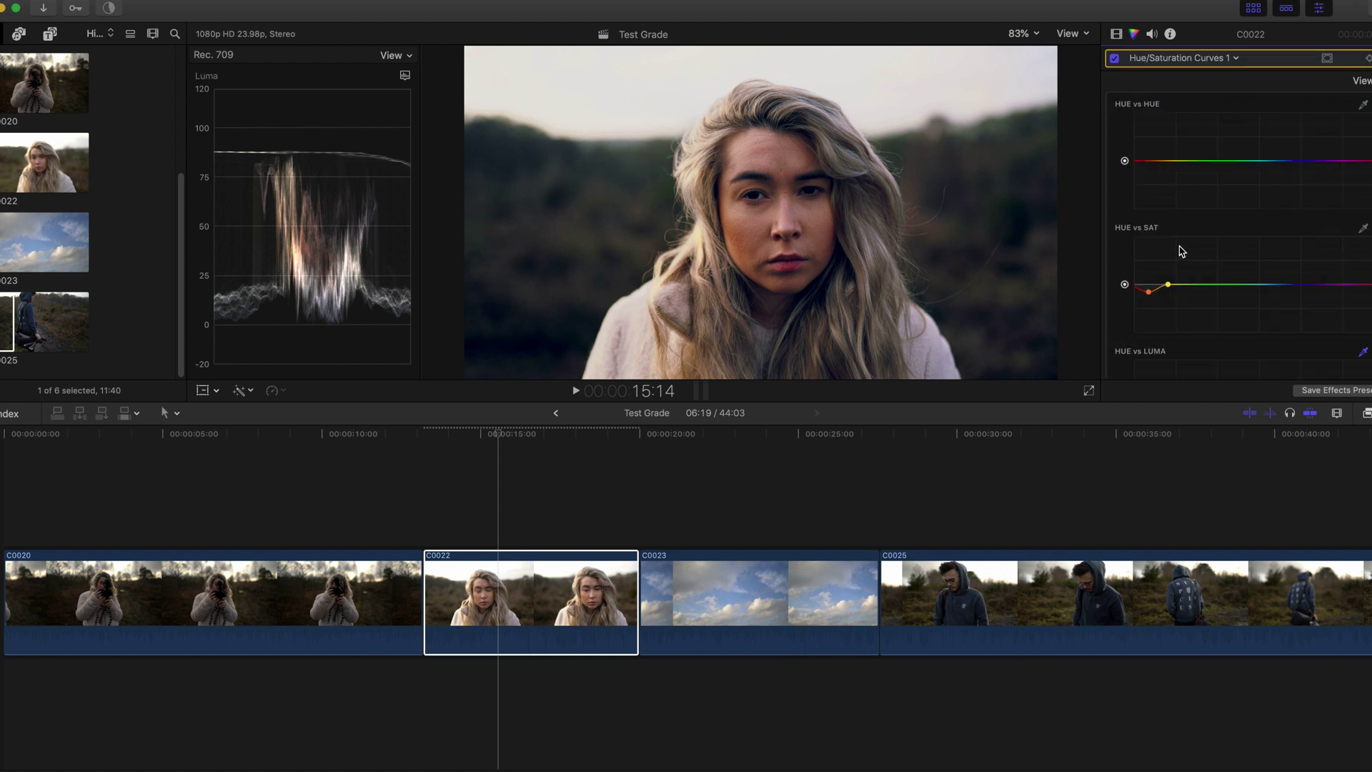
{"action": "scroll", "coordinate": [1181, 250], "scroll_direction": "down", "scroll_amount": 10}
{"action": "left_click_drag", "start_coordinate": [1259, 290], "coordinate": [1261, 300]}
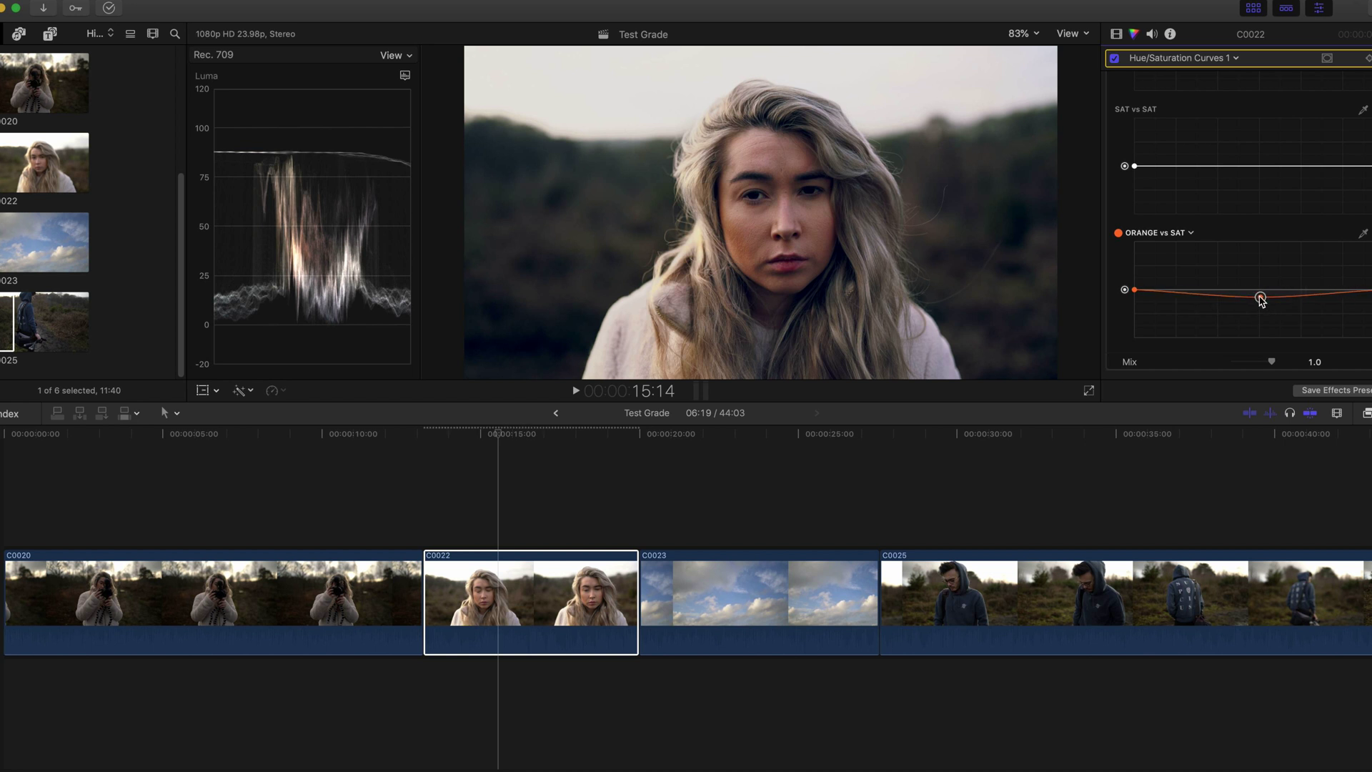
Step: Toggle the clip's video effects off and on to compare graded and ungraded C0022
{"action": "left_click", "coordinate": [1117, 36]}
{"action": "left_click", "coordinate": [1115, 59]}
{"action": "left_click", "coordinate": [1115, 60]}
{"action": "left_click", "coordinate": [1115, 59]}
{"action": "left_click", "coordinate": [1116, 59]}
{"action": "left_click", "coordinate": [1116, 59]}
{"action": "left_click", "coordinate": [1116, 59]}
{"action": "left_click", "coordinate": [501, 555]}
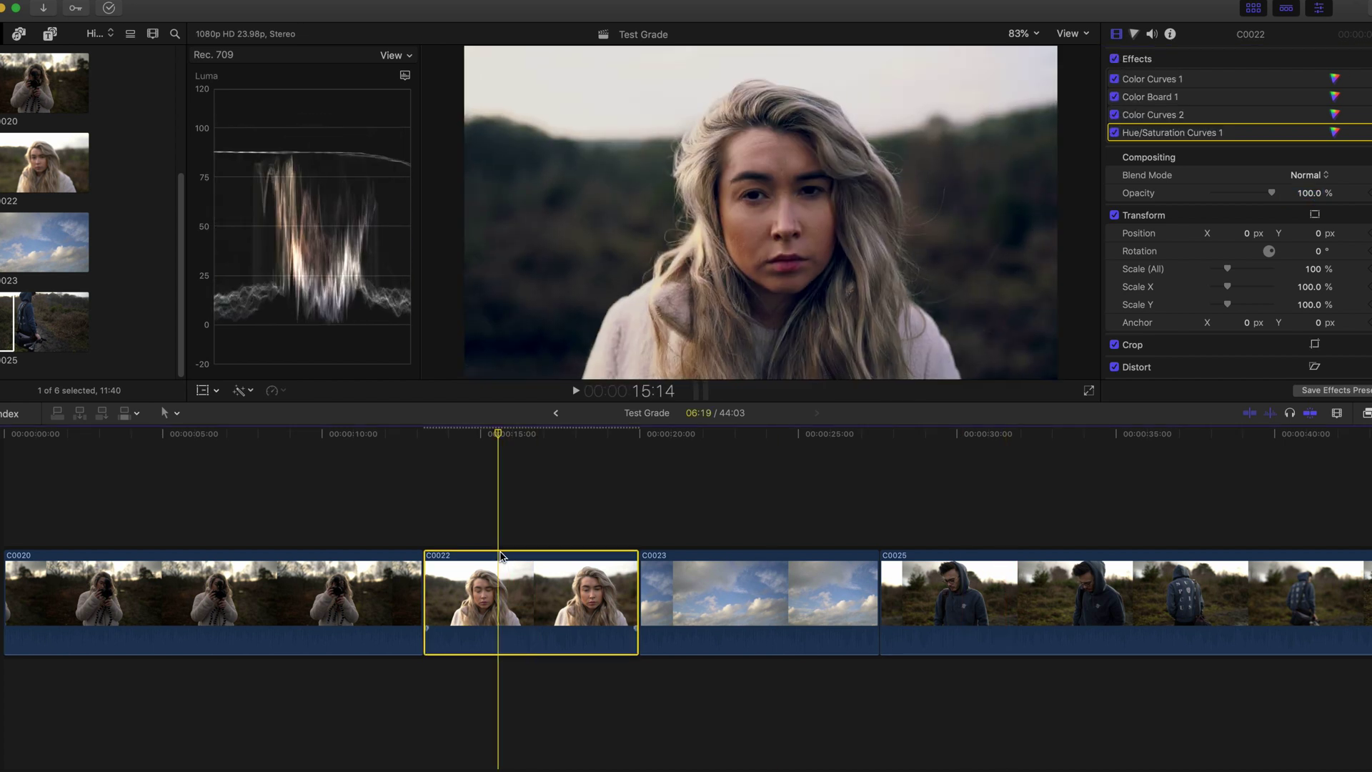
Step: Copy clip C0022 with its grade and select clip C0025
{"action": "right_click", "coordinate": [502, 556]}
{"action": "left_click", "coordinate": [143, 54]}
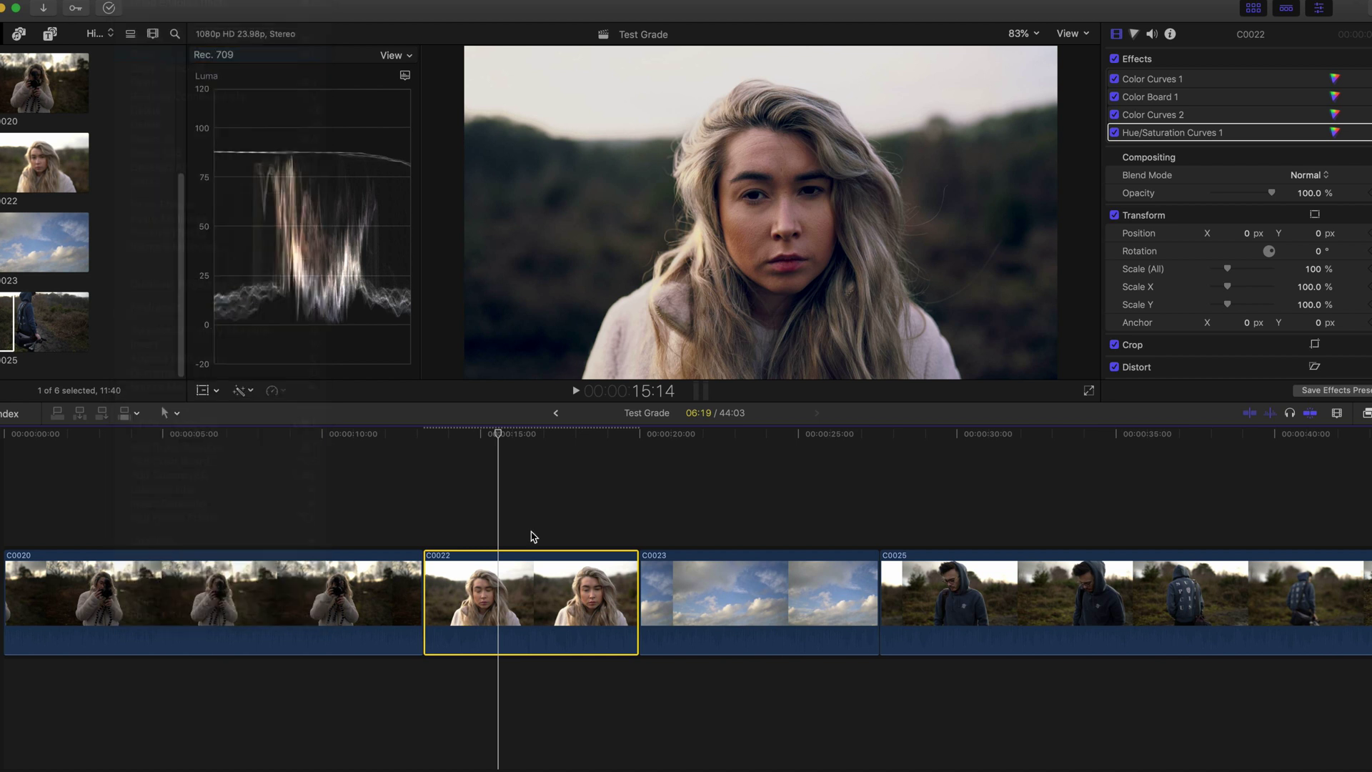
{"action": "left_click", "coordinate": [950, 557]}
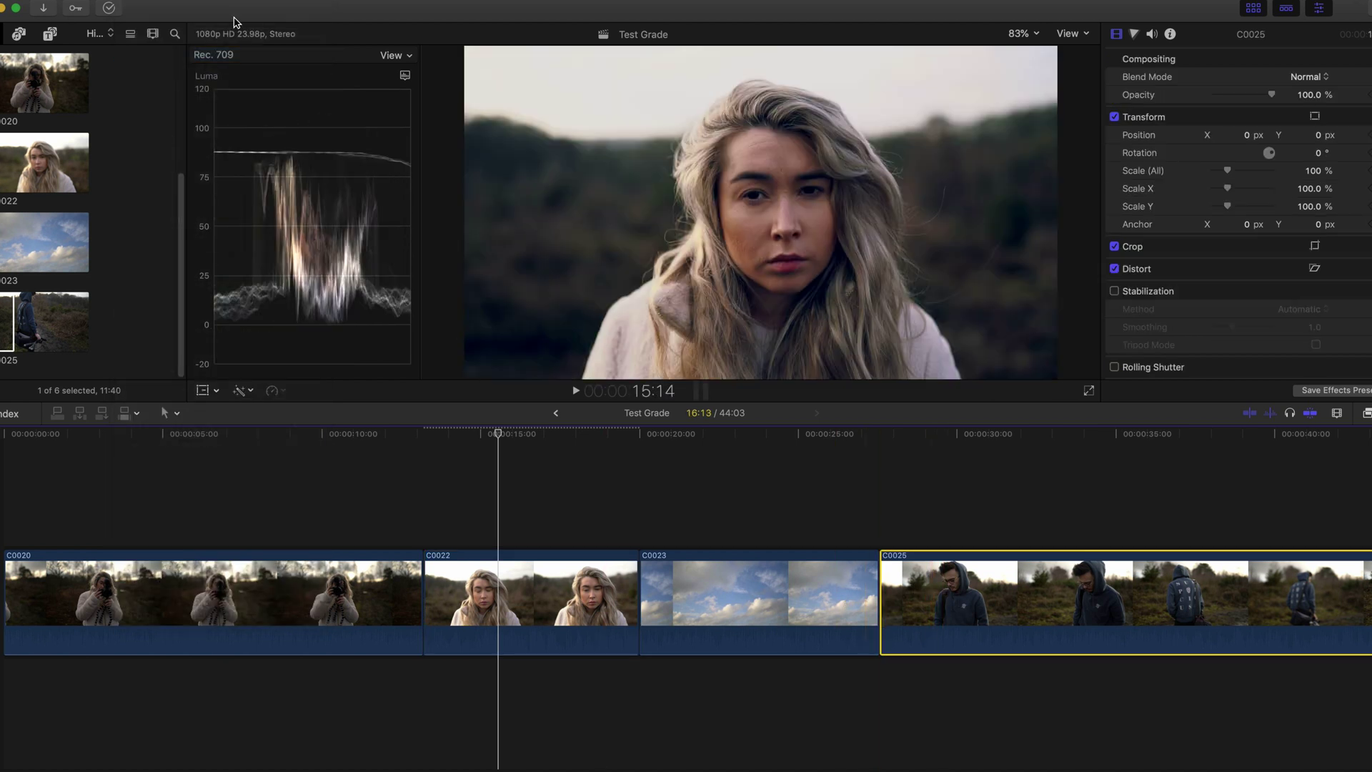
{"action": "left_click", "coordinate": [1023, 493]}
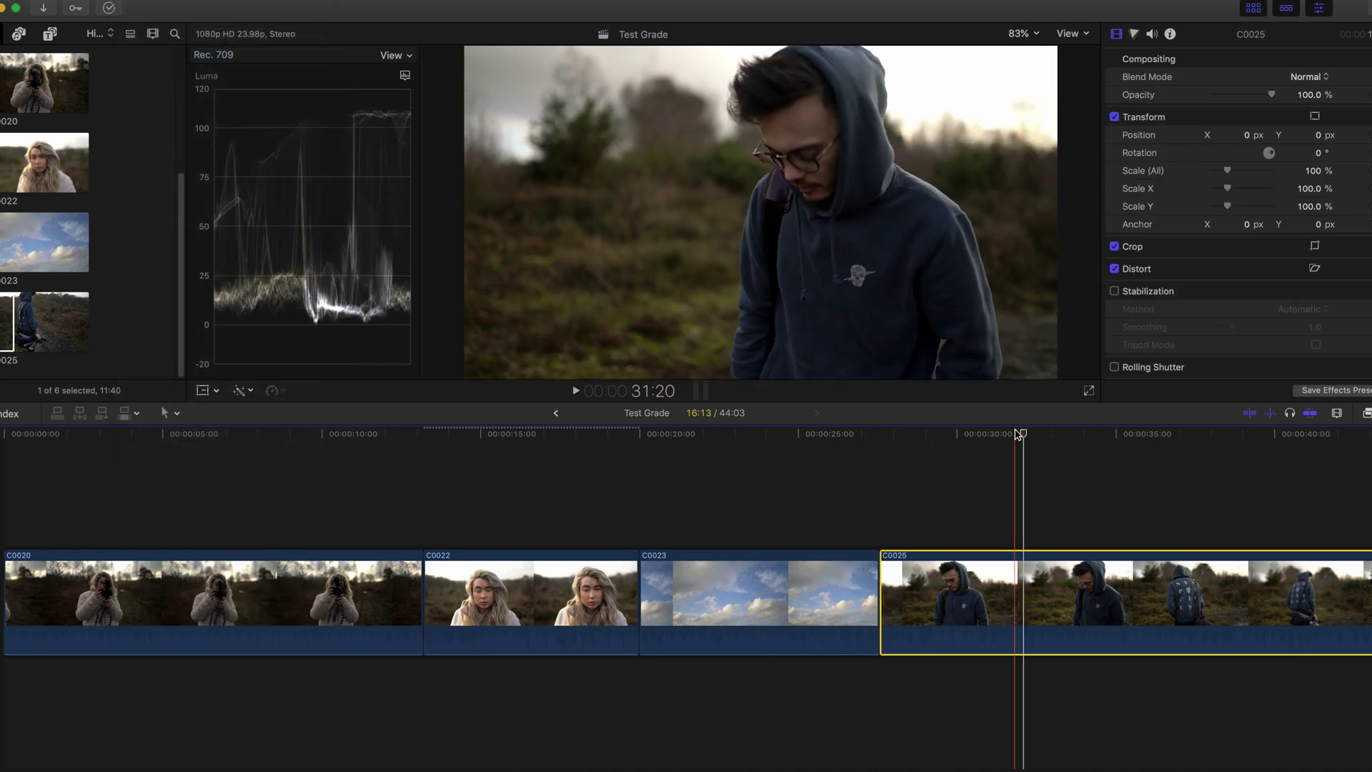
Step: Use Edit > Paste Attributes to paste C0022's corrections onto C0025, excluding Color Curves 2
{"action": "left_click", "coordinate": [107, 2]}
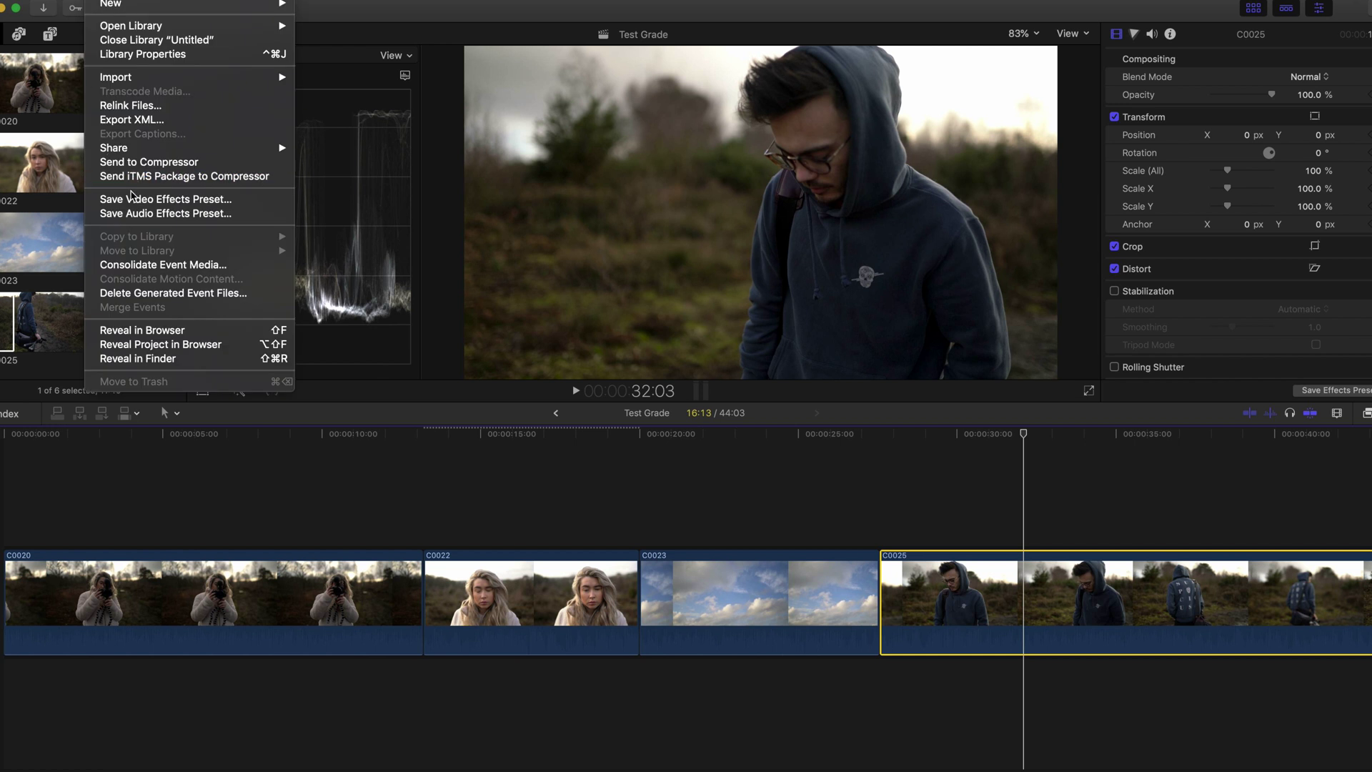
{"action": "mouse_move", "coordinate": [132, 0]}
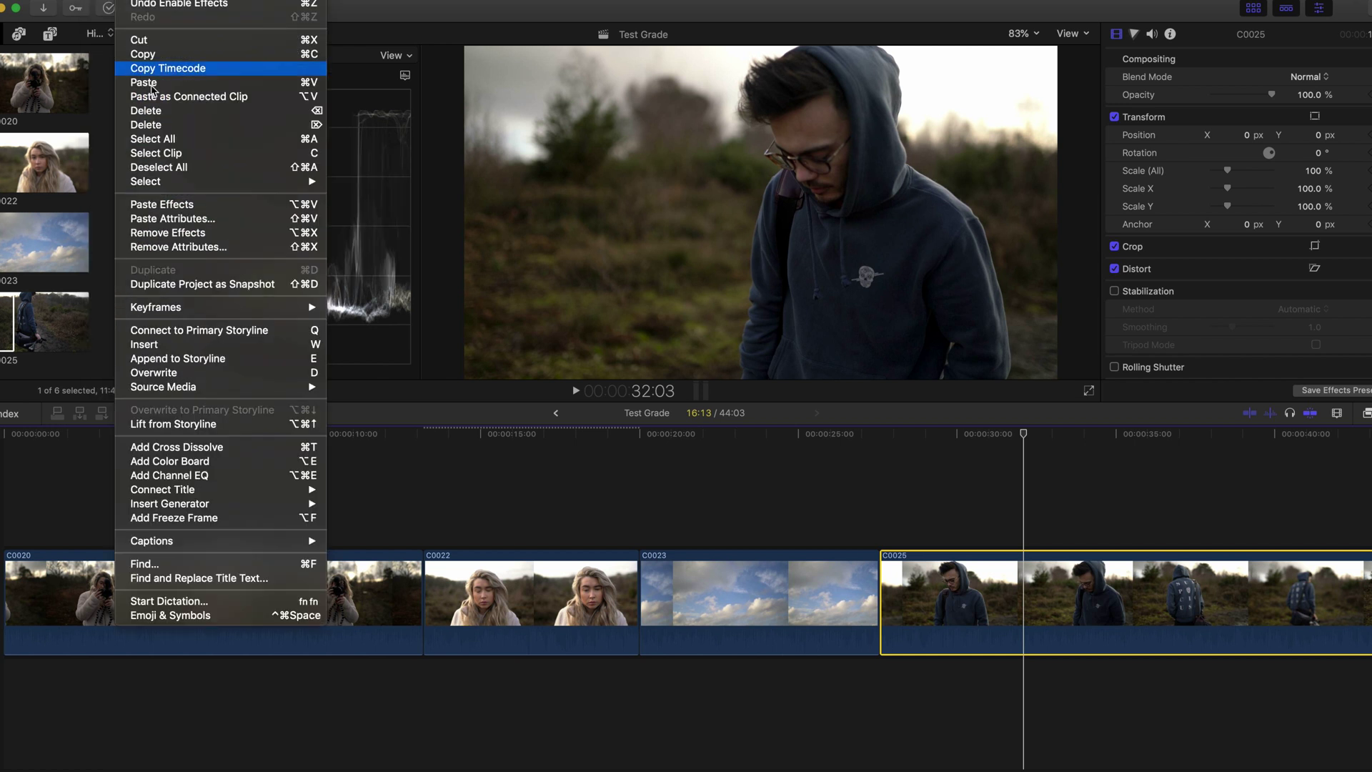
{"action": "left_click", "coordinate": [205, 219]}
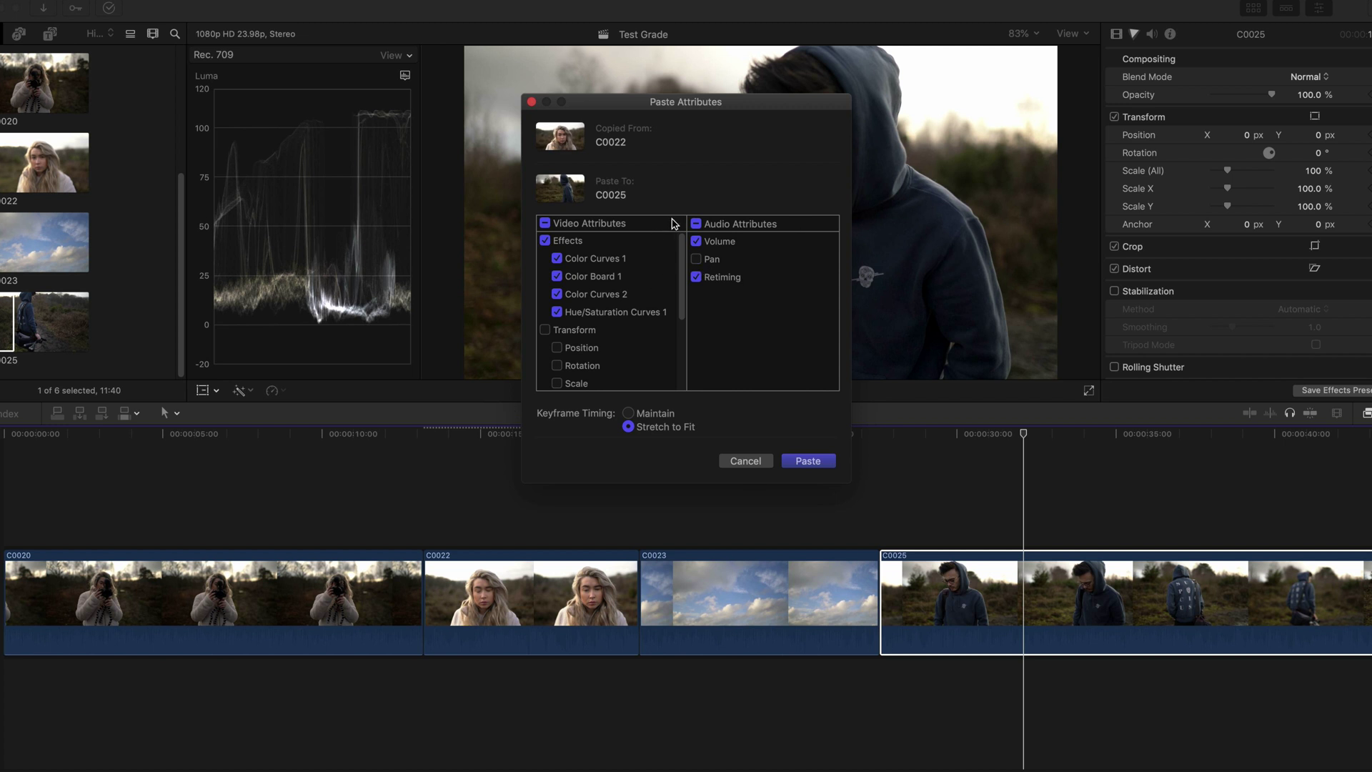
{"action": "scroll", "coordinate": [611, 312], "scroll_direction": "down", "scroll_amount": 4}
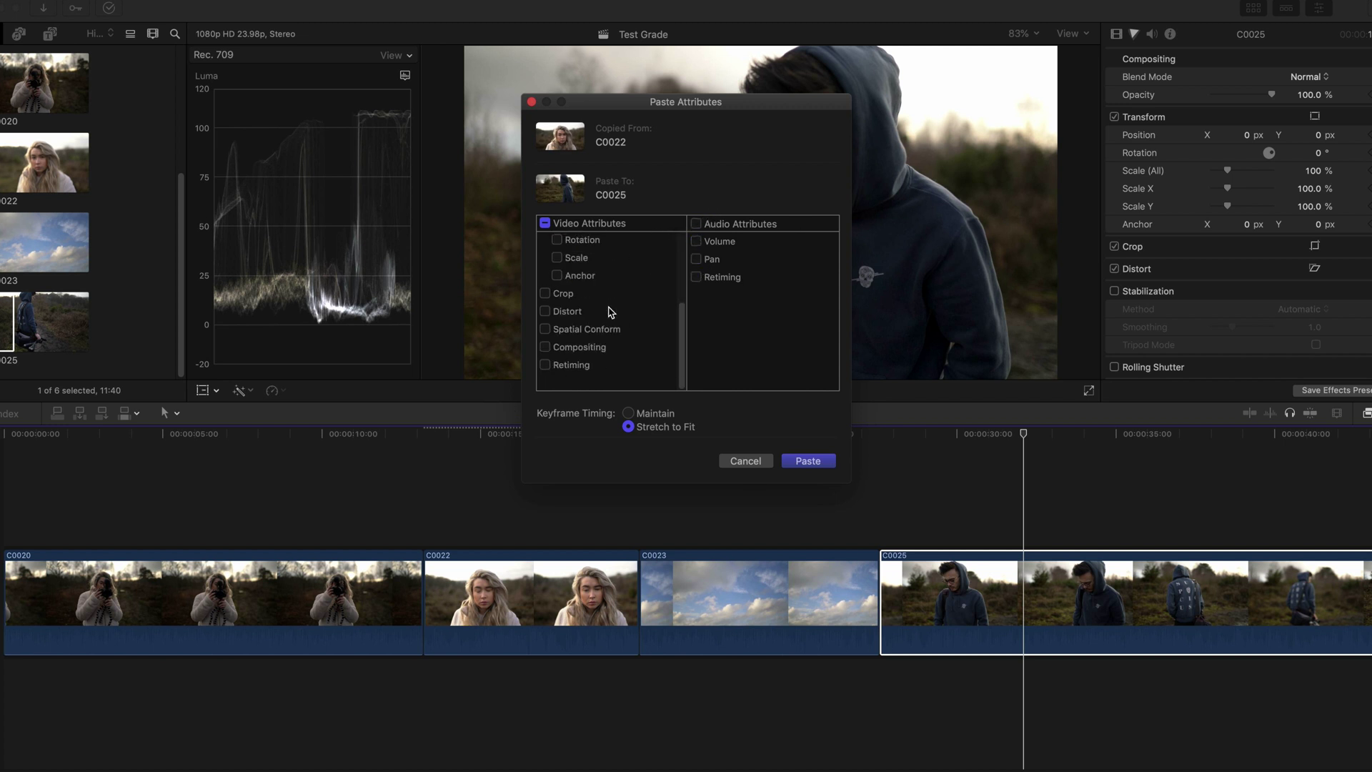
{"action": "scroll", "coordinate": [580, 252], "scroll_direction": "up", "scroll_amount": 4}
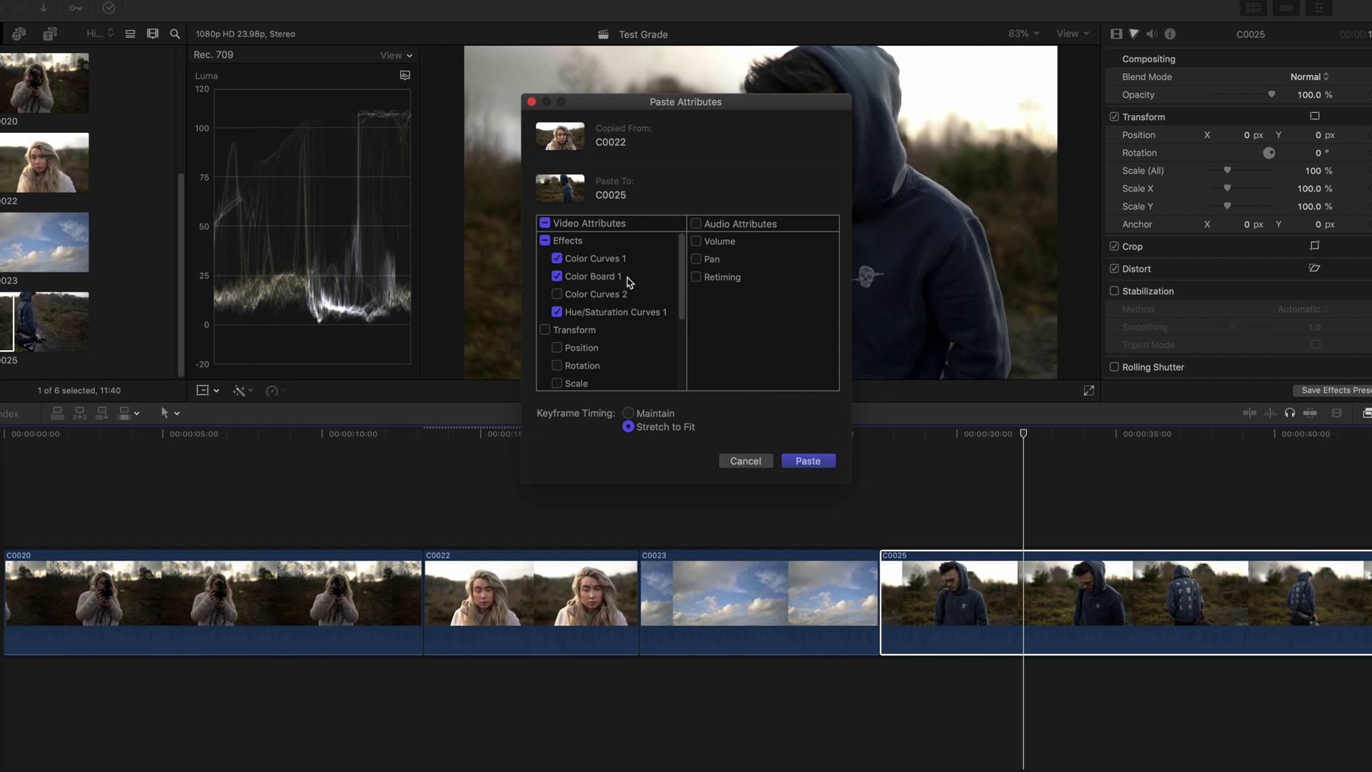
{"action": "left_click", "coordinate": [808, 462]}
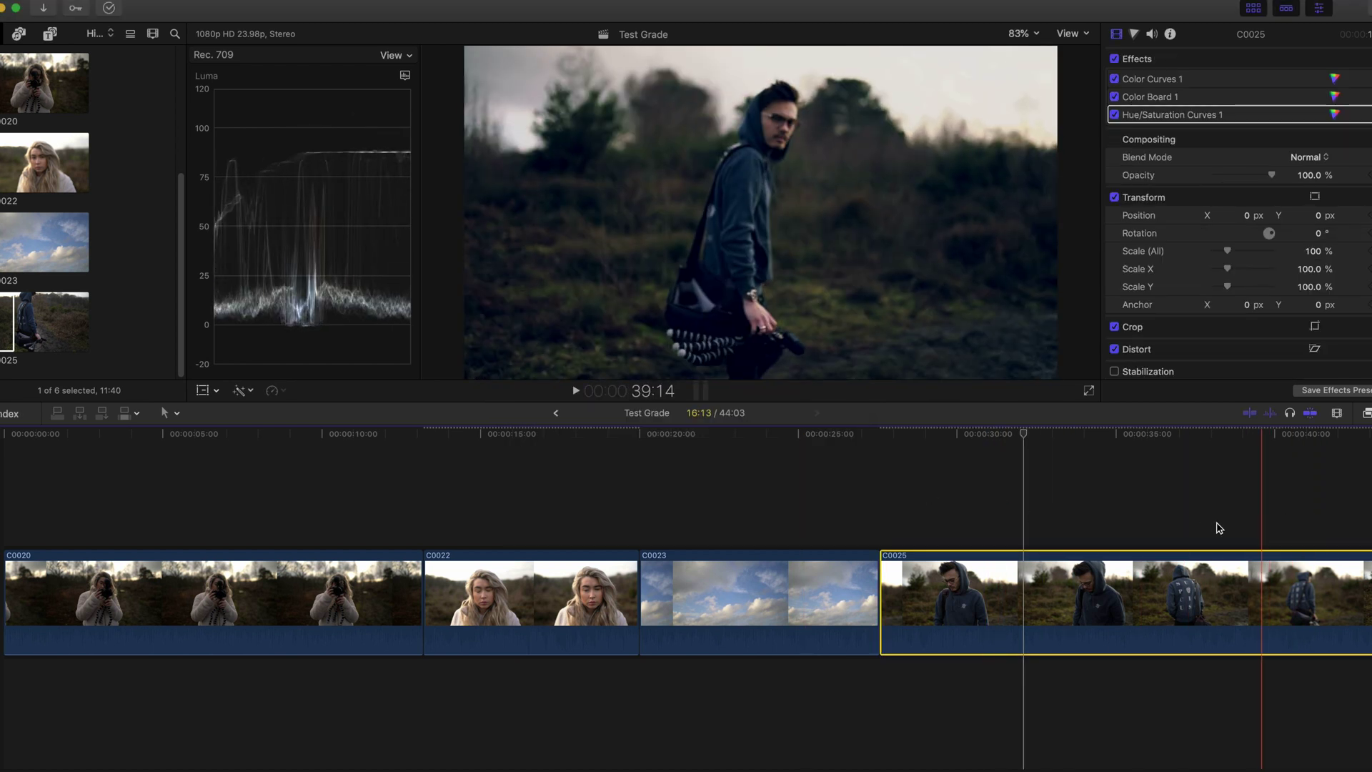
Step: Play C0025 from 41:11 to review the pasted grade and open its Color Board 1 correction
{"action": "left_click", "coordinate": [1319, 436]}
{"action": "left_click", "coordinate": [575, 391]}
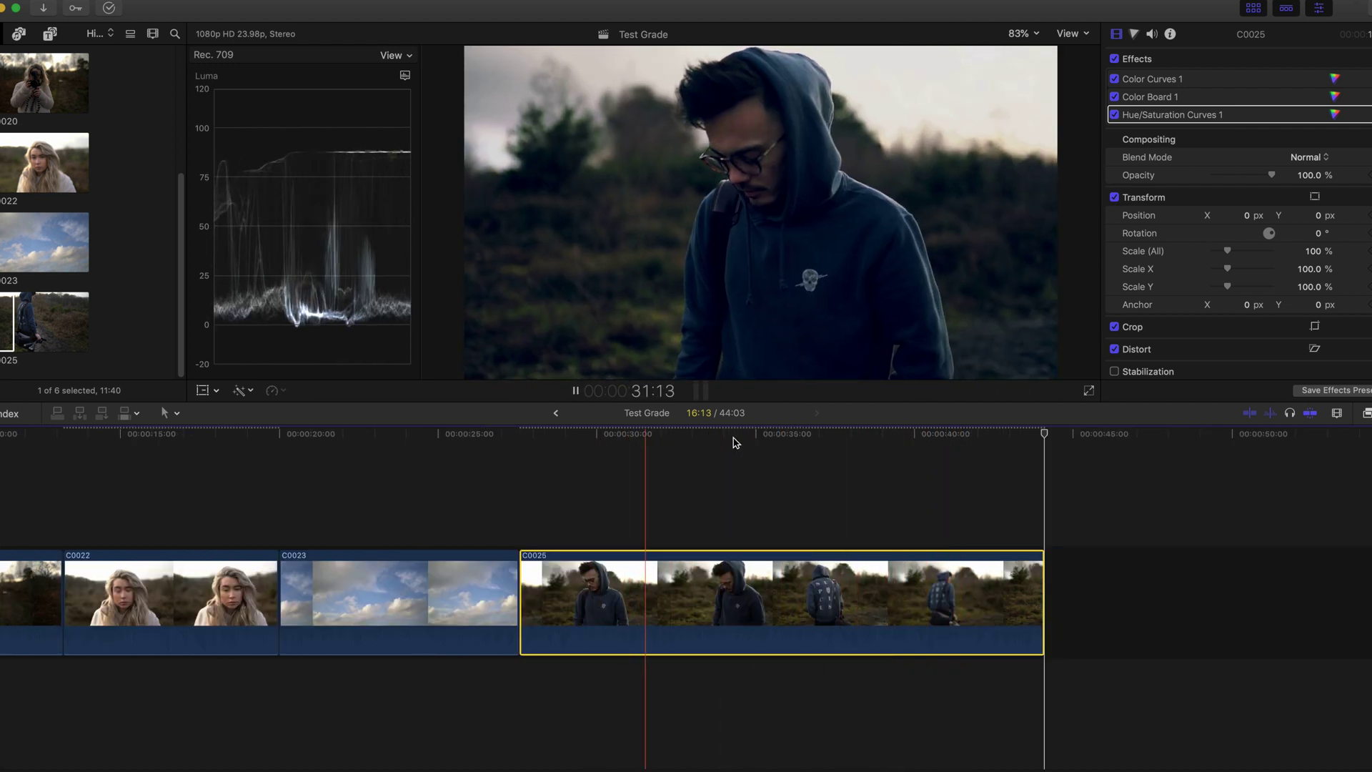
{"action": "left_click", "coordinate": [711, 439]}
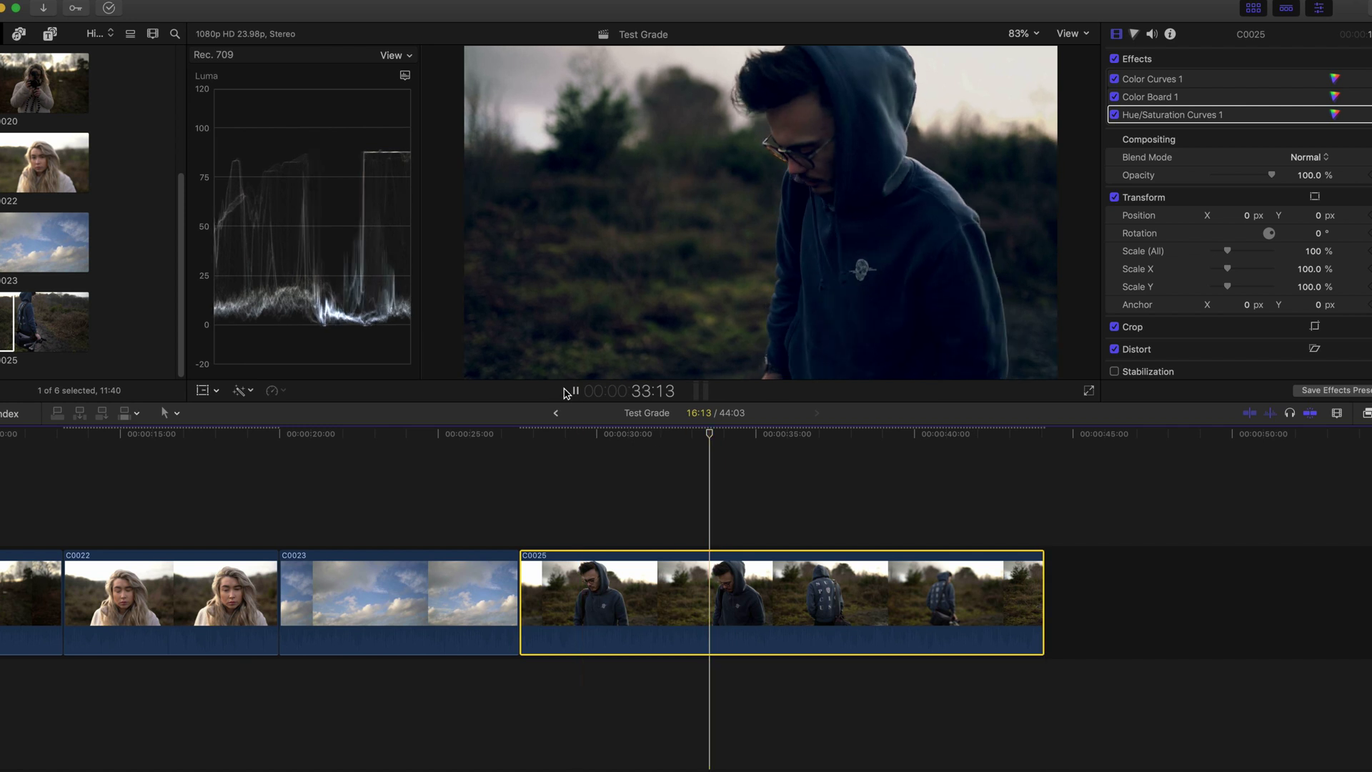
{"action": "double_click", "coordinate": [1143, 96]}
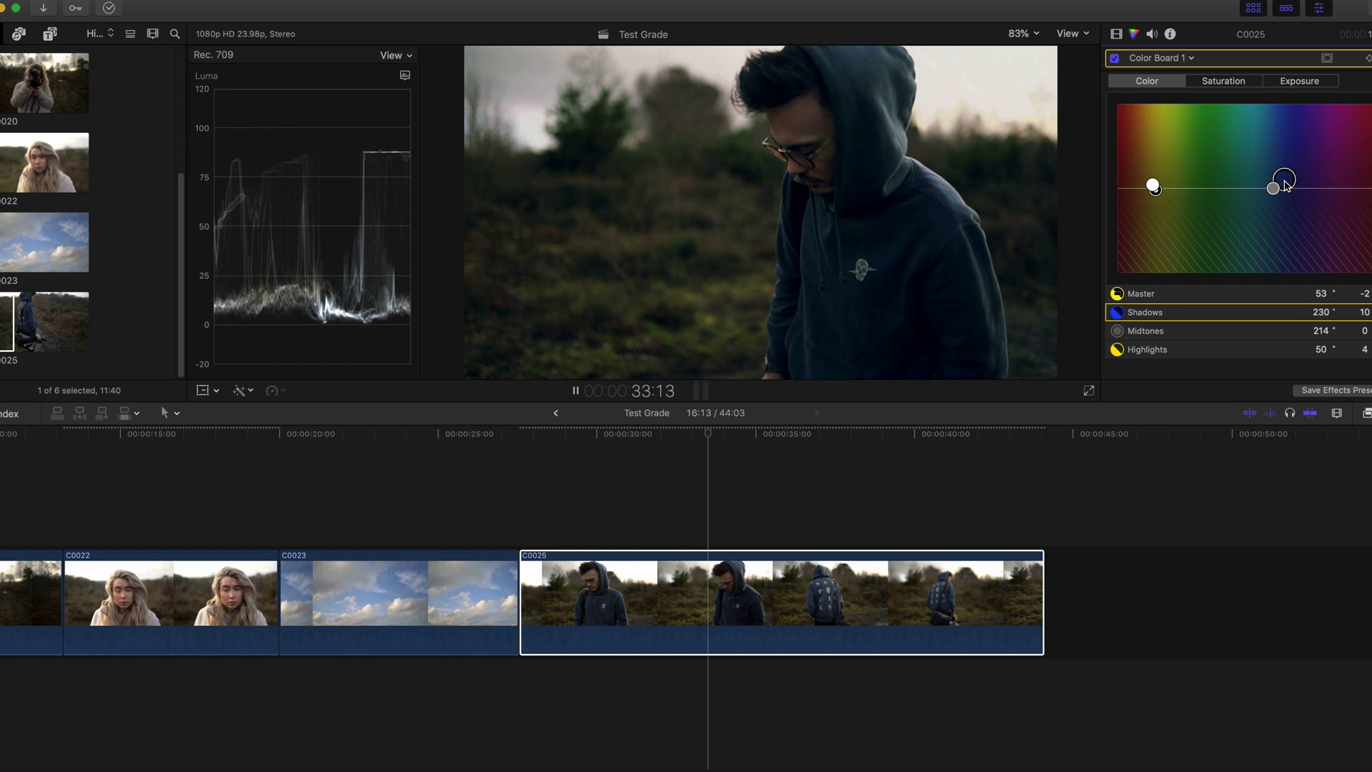
Step: Play C0025 from 33:13, skipping ahead past 39:13 to 42:00
{"action": "left_click", "coordinate": [577, 391]}
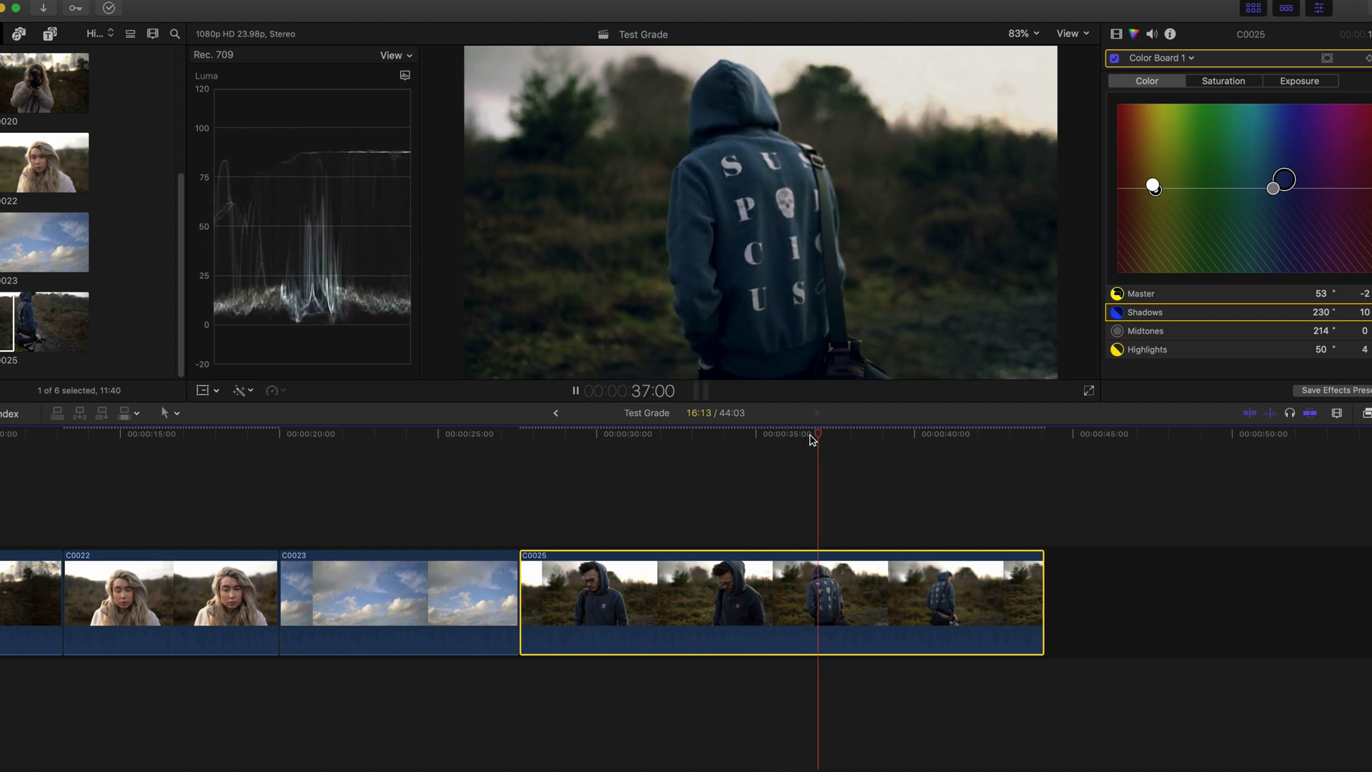
{"action": "left_click", "coordinate": [886, 440]}
{"action": "left_click", "coordinate": [982, 443]}
{"action": "left_click", "coordinate": [979, 446]}
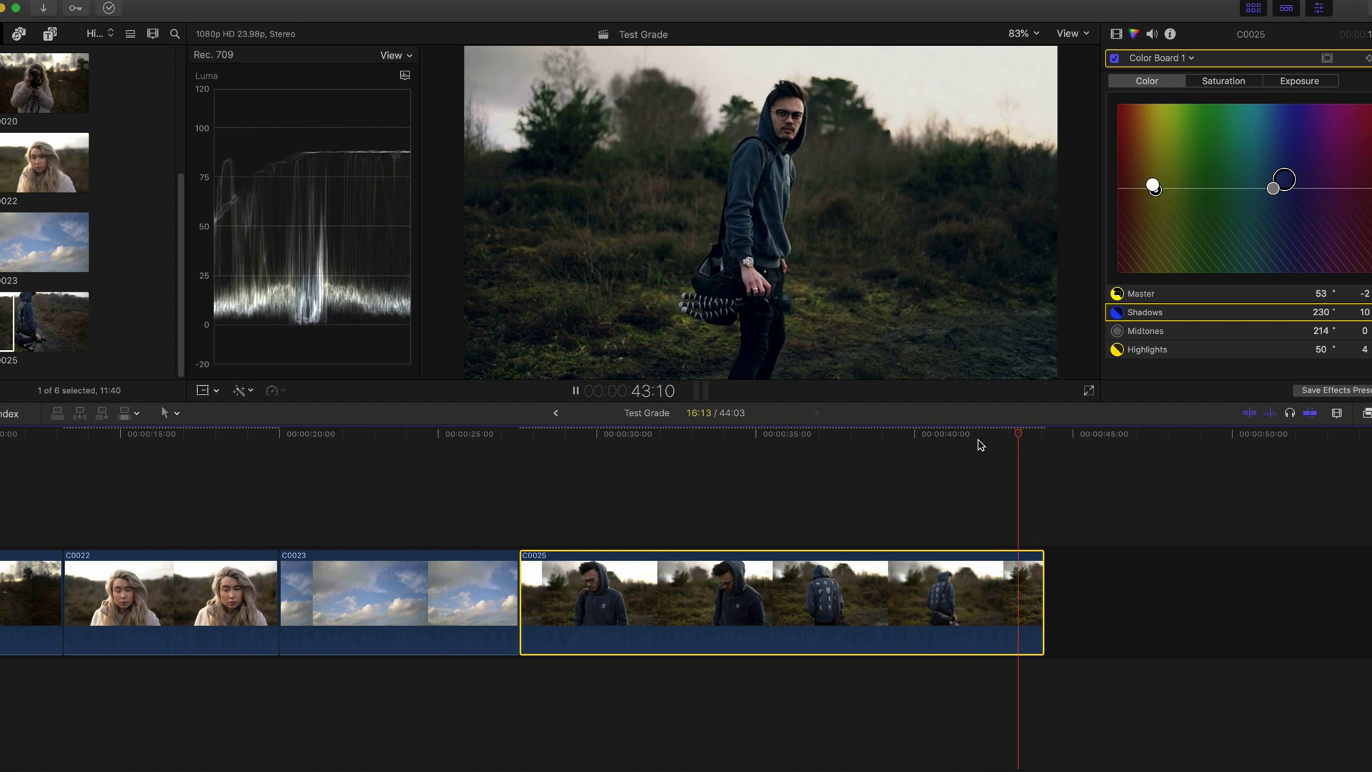